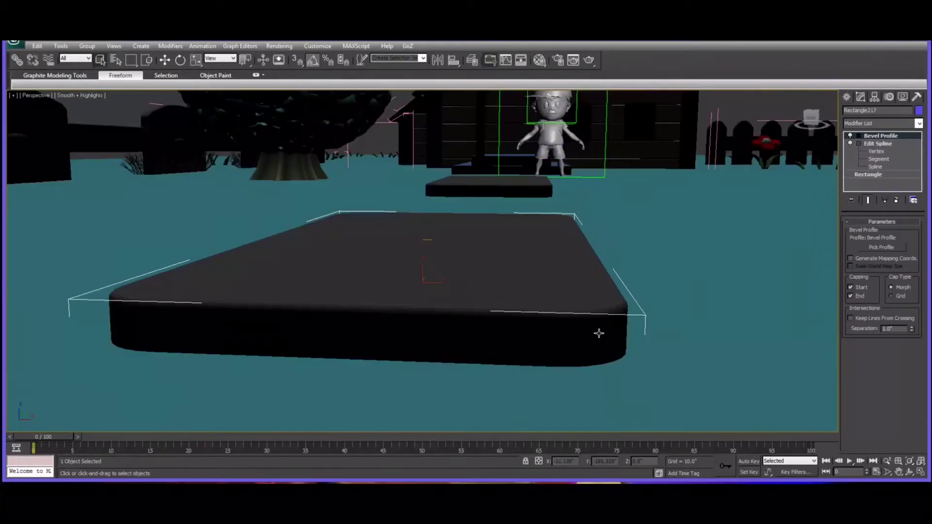
- Examine the modelled steps, fence and flower, and the grass around the fence posts in the reference photos
{"action": "middle_click_drag", "start_coordinate": [597, 333], "coordinate": [578, 333], "text": "alt"}
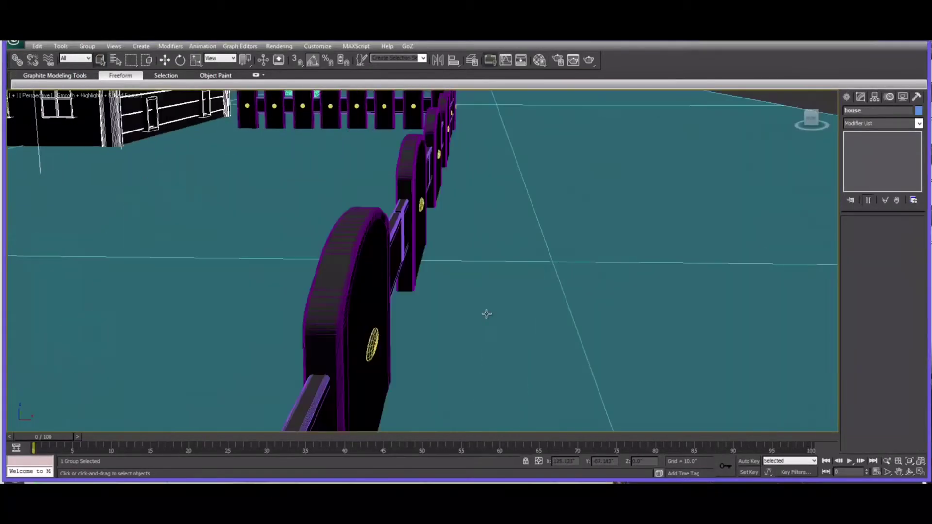
{"action": "middle_click_drag", "start_coordinate": [485, 314], "coordinate": [495, 315], "text": "alt"}
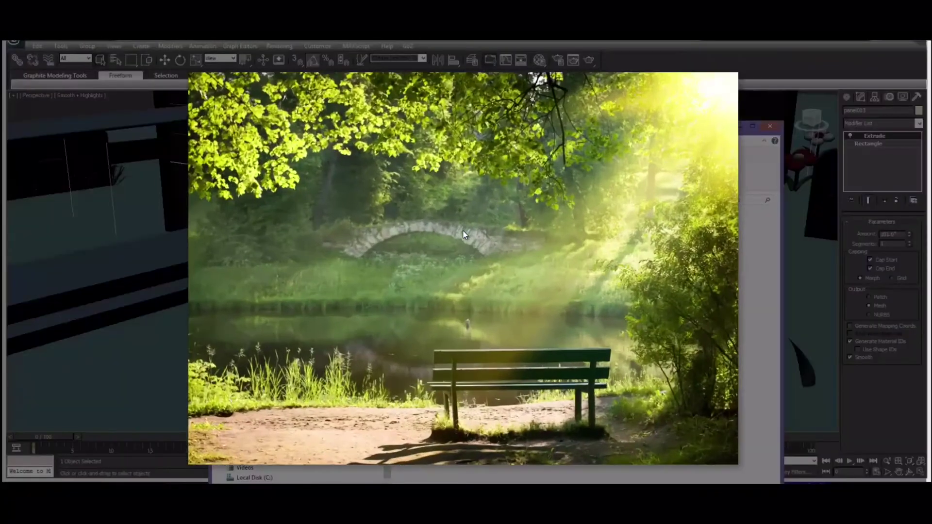
{"action": "scroll", "coordinate": [438, 387], "scroll_direction": "up", "scroll_amount": 3}
{"action": "scroll", "coordinate": [438, 387], "scroll_direction": "up", "scroll_amount": 5}
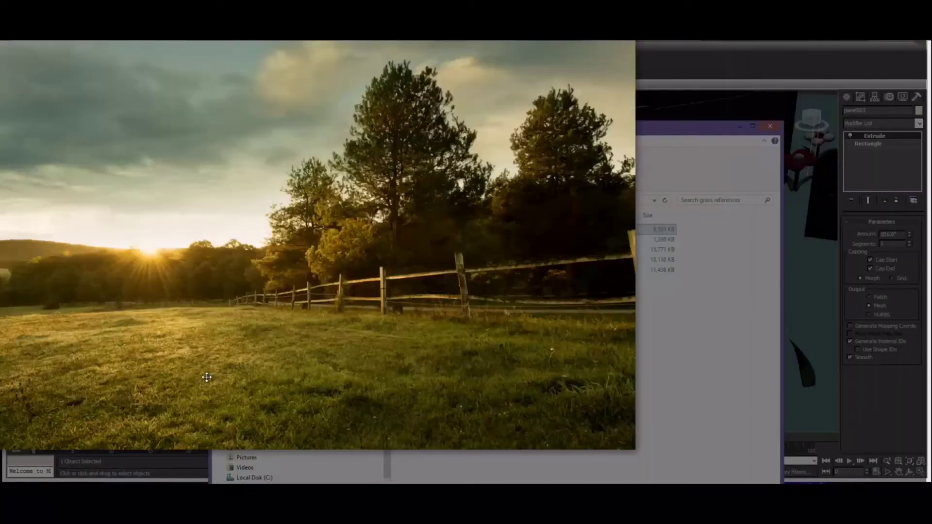
{"action": "scroll", "coordinate": [478, 318], "scroll_direction": "up", "scroll_amount": 6}
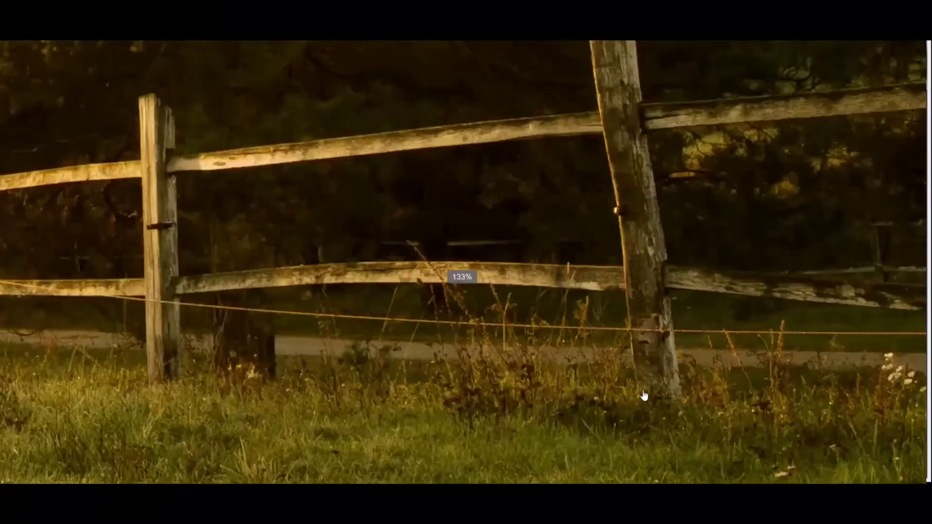
{"action": "scroll", "coordinate": [644, 395], "scroll_direction": "up", "scroll_amount": 1}
{"action": "left_click_drag", "start_coordinate": [596, 393], "coordinate": [568, 403]}
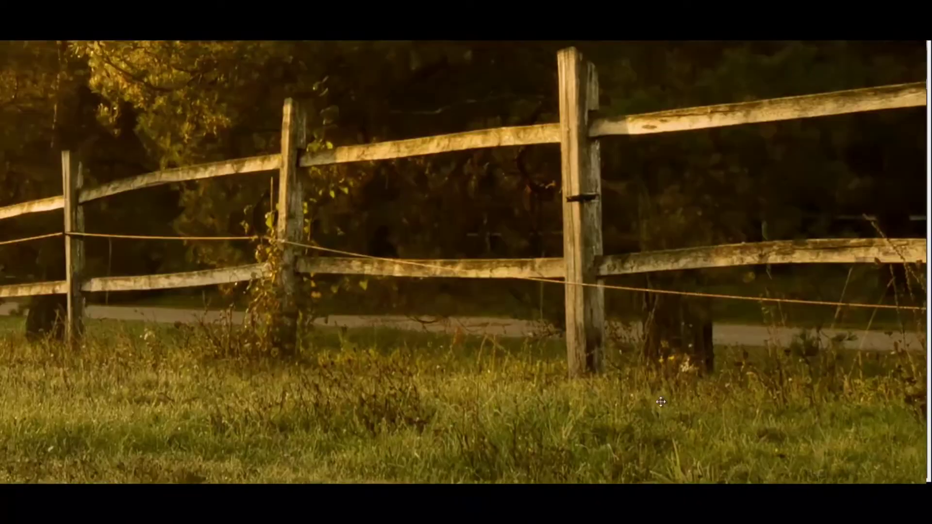
{"action": "scroll", "coordinate": [522, 265], "scroll_direction": "down", "scroll_amount": 4}
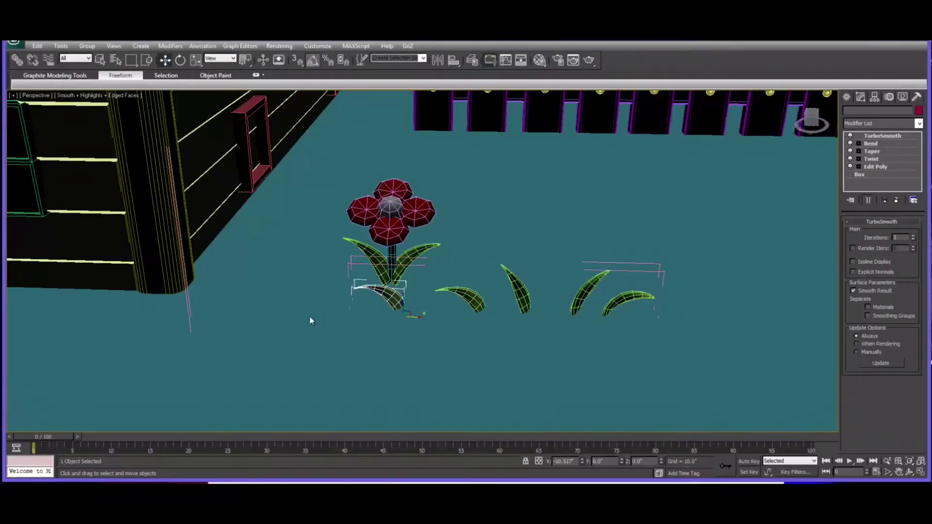
{"action": "scroll", "coordinate": [583, 321], "scroll_direction": "up", "scroll_amount": 2}
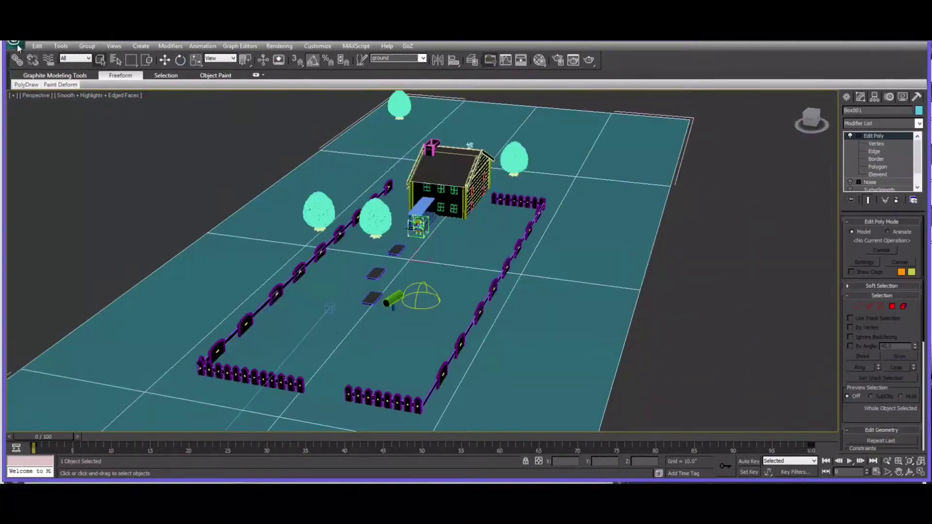
- Export the ground and the Fence group as separate OBJ files, ground.obj and fence.obj, using the ZBrush preset
{"action": "left_click", "coordinate": [14, 42]}
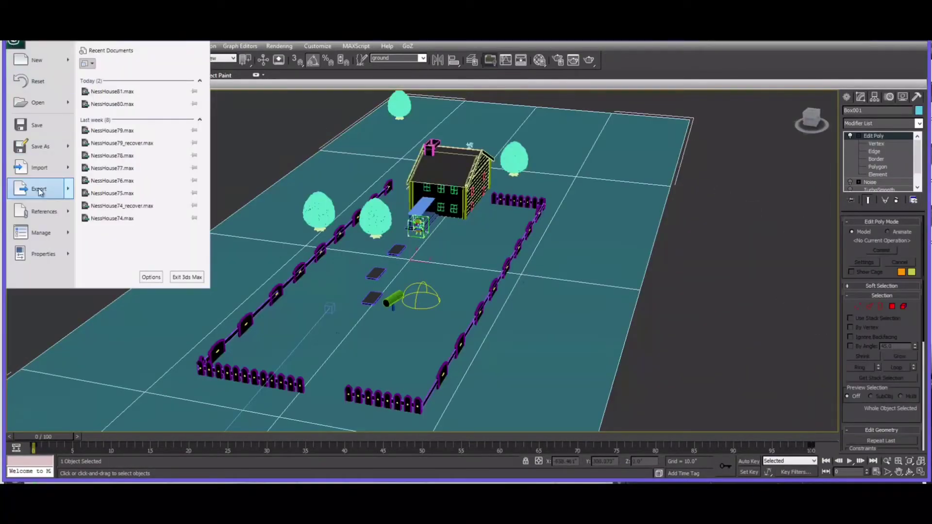
{"action": "mouse_move", "coordinate": [40, 192]}
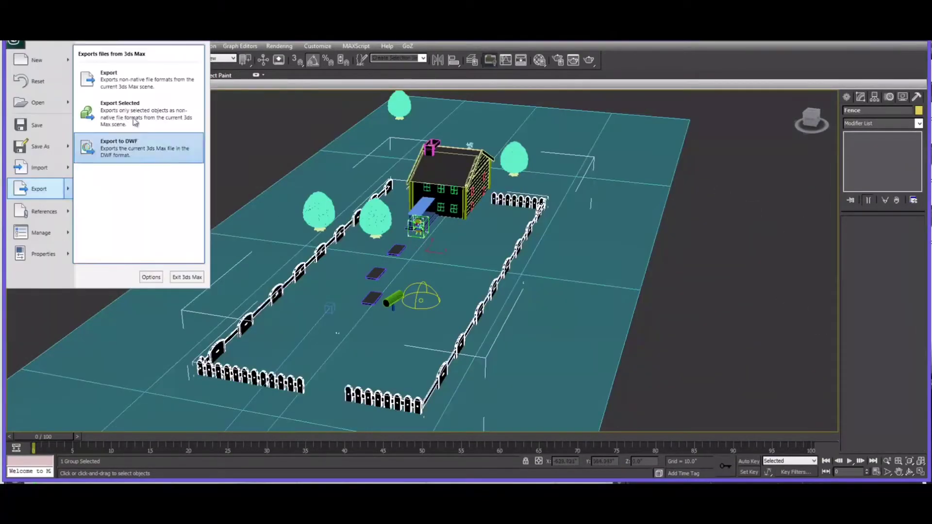
{"action": "left_click", "coordinate": [135, 122]}
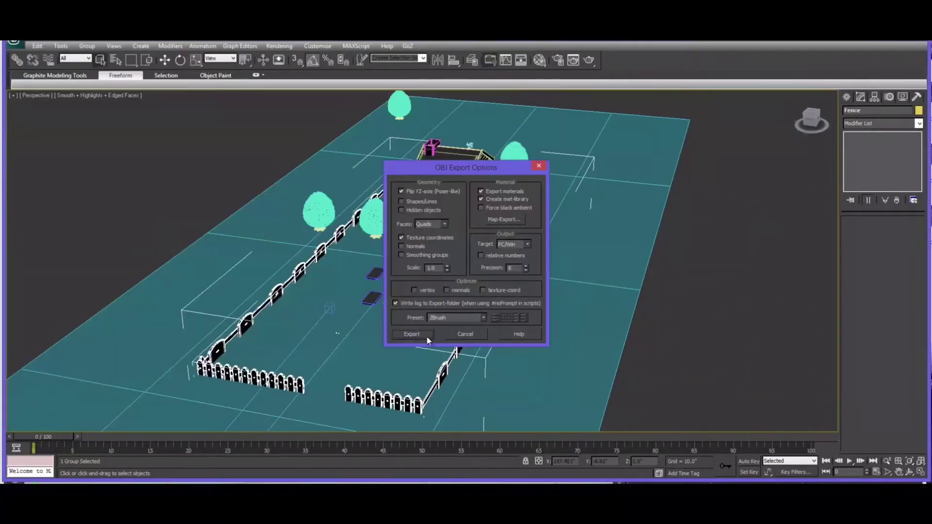
{"action": "left_click", "coordinate": [426, 336]}
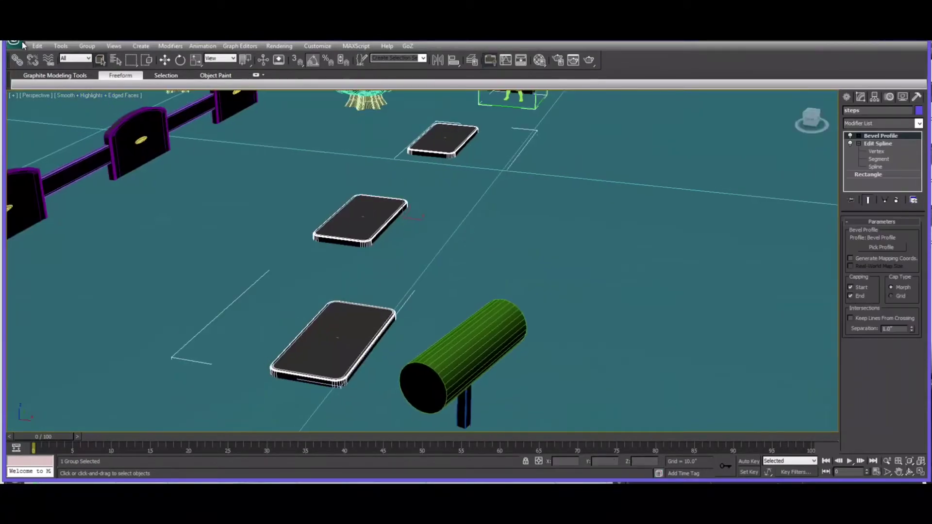
- Export the selected steps group as steps.obj into the Earthbound Scene folder
{"action": "left_click", "coordinate": [21, 44]}
{"action": "mouse_move", "coordinate": [70, 188]}
{"action": "left_click", "coordinate": [124, 120]}
{"action": "type", "text": "stes"}
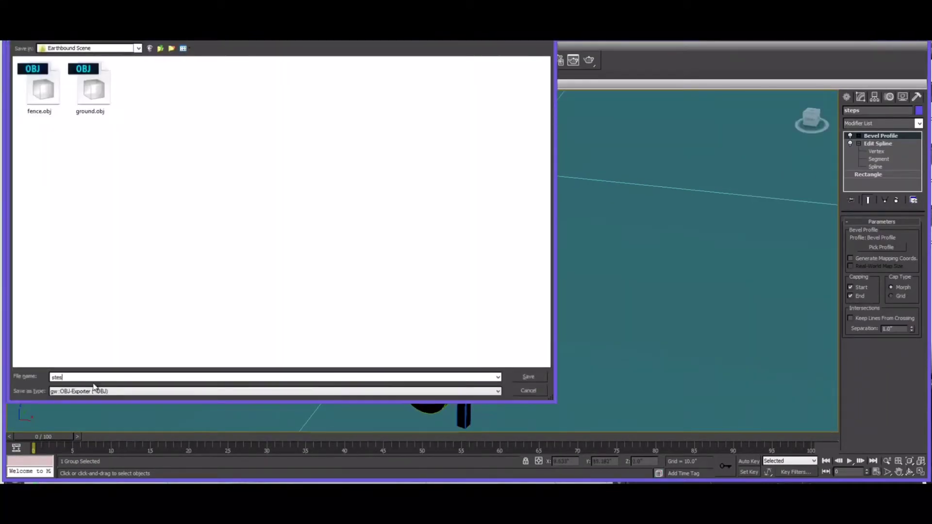
{"action": "left_click", "coordinate": [570, 336]}
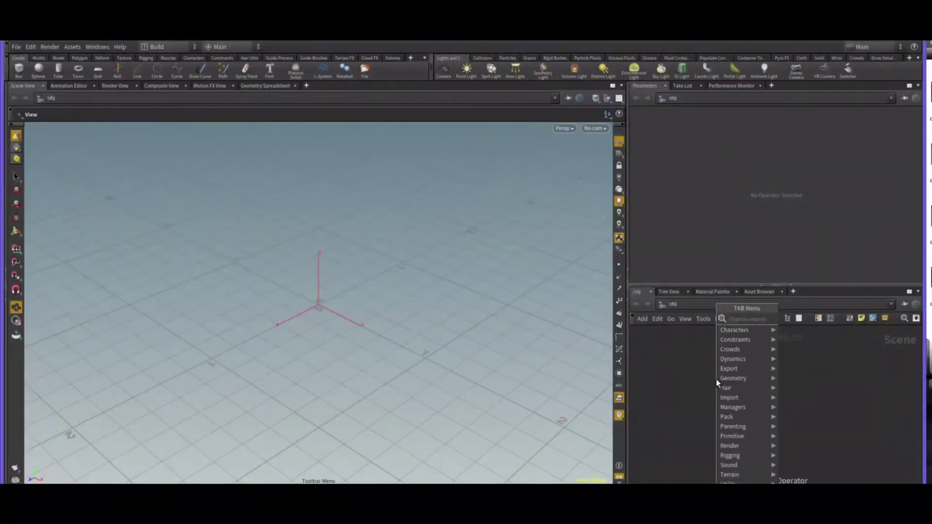
- Switch to Houdini, create a Geometry object in the empty scene and go inside it
{"action": "type", "text": "geo"}
{"action": "key", "text": "Return"}
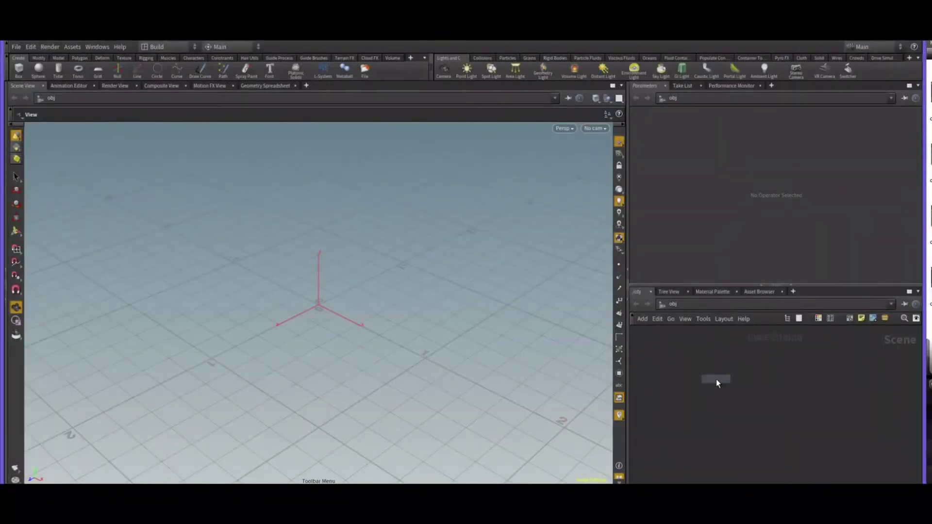
{"action": "left_click", "coordinate": [716, 380]}
{"action": "double_click", "coordinate": [718, 377]}
- Load ground.obj from the earthbound scene folder into the existing File node and rename the node Ground
{"action": "left_click", "coordinate": [918, 147]}
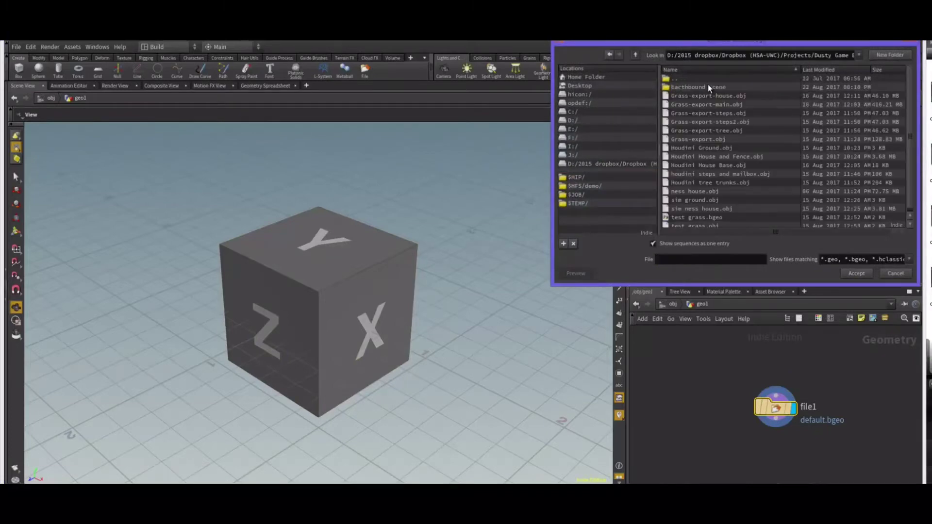
{"action": "double_click", "coordinate": [708, 86]}
{"action": "double_click", "coordinate": [697, 96]}
{"action": "scroll", "coordinate": [398, 326], "scroll_direction": "down", "scroll_amount": 10}
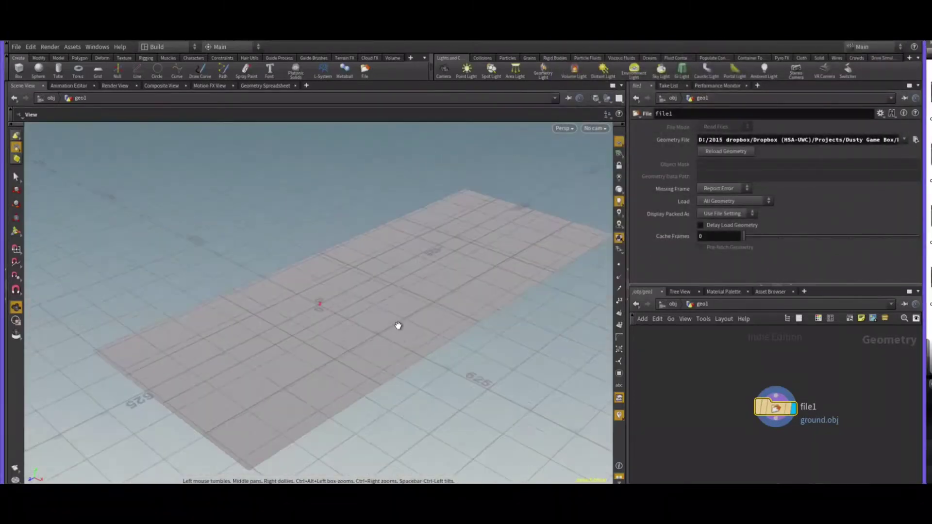
{"action": "left_click_drag", "start_coordinate": [398, 326], "coordinate": [406, 334]}
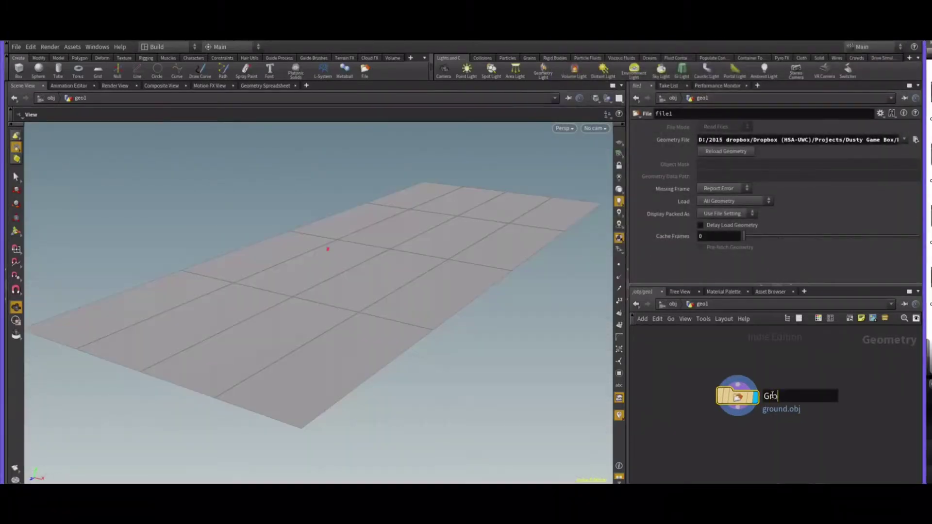
- Add a second File node beside Ground, load fence.obj into it and rename it Fence
{"action": "middle_click_drag", "start_coordinate": [834, 406], "coordinate": [776, 380]}
{"action": "key", "text": "Tab"}
{"action": "type", "text": "file"}
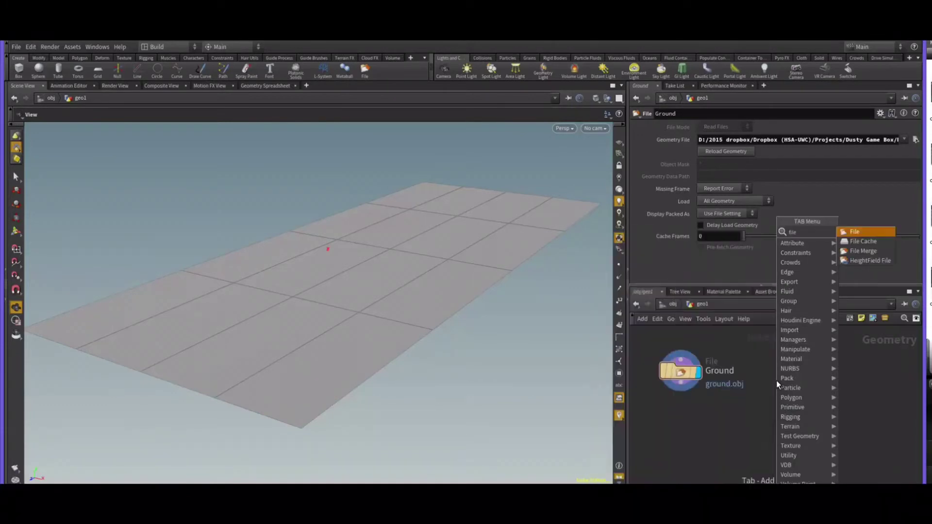
{"action": "key", "text": "Return"}
{"action": "left_click", "coordinate": [799, 373]}
{"action": "left_click", "coordinate": [916, 139]}
{"action": "double_click", "coordinate": [690, 91]}
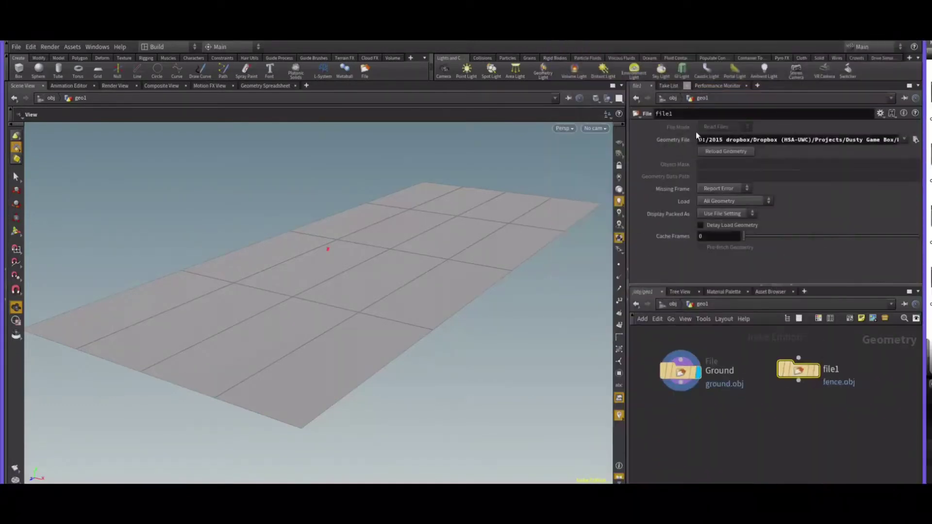
{"action": "left_click", "coordinate": [816, 370]}
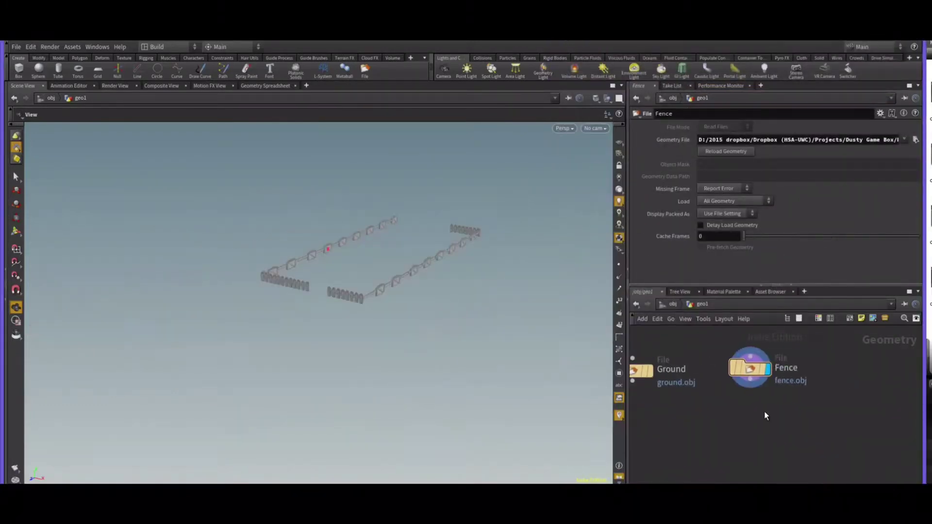
- Add a third File node beside Fence, load steps.obj into it and rename it Steps
{"action": "key", "text": "Tab"}
{"action": "key", "text": "Return"}
{"action": "left_click", "coordinate": [841, 378]}
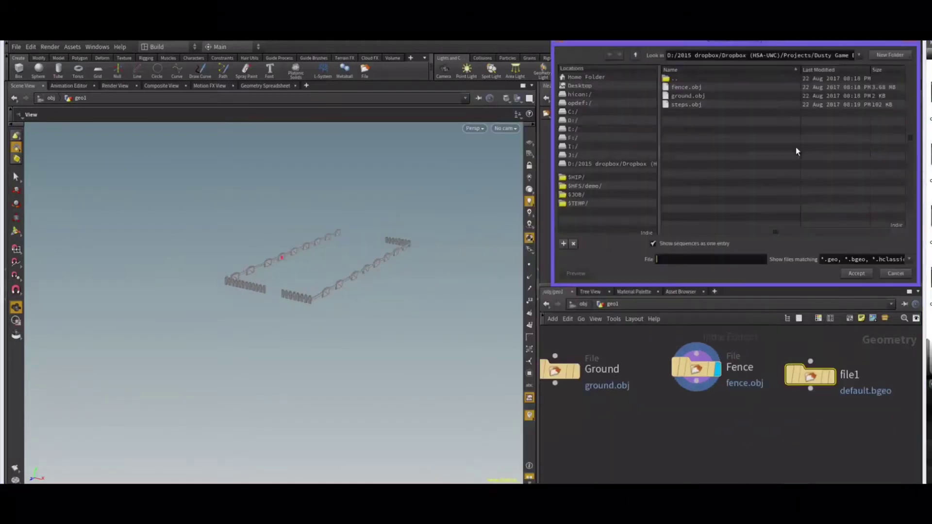
{"action": "double_click", "coordinate": [690, 105]}
{"action": "double_click", "coordinate": [851, 375]}
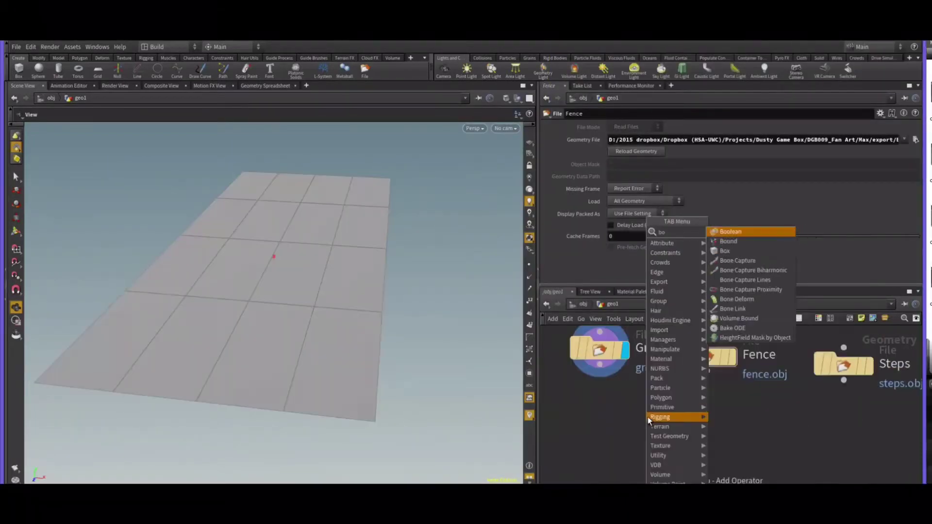
- Add a Boolean node fed by Ground and Fence, display it and set its operation to Seam
{"action": "key", "text": "Return"}
{"action": "left_click", "coordinate": [647, 416]}
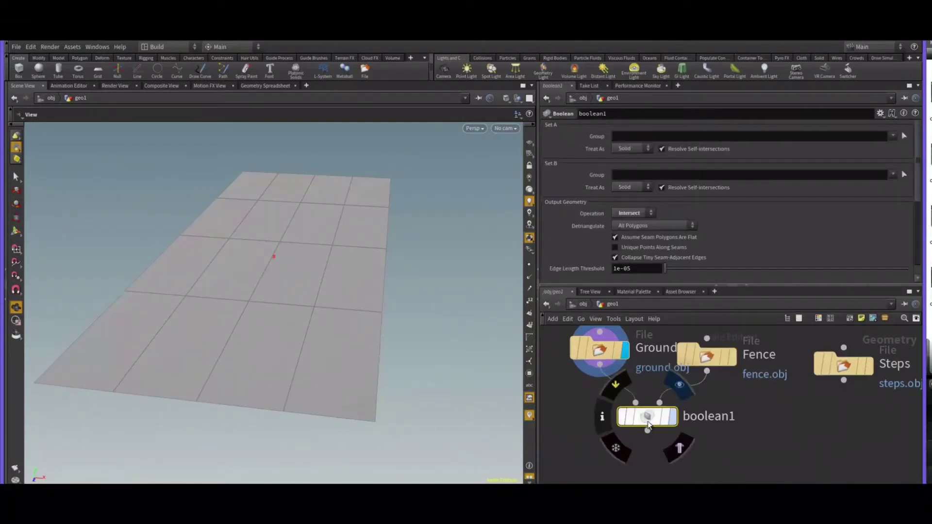
{"action": "left_click", "coordinate": [673, 417]}
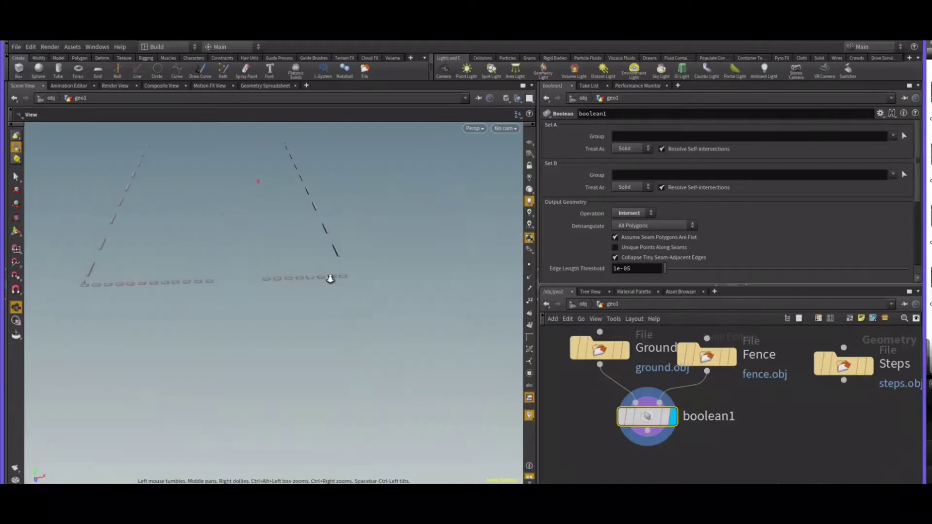
{"action": "left_click_drag", "start_coordinate": [330, 278], "coordinate": [481, 145]}
{"action": "left_click", "coordinate": [651, 216]}
{"action": "left_click", "coordinate": [635, 280]}
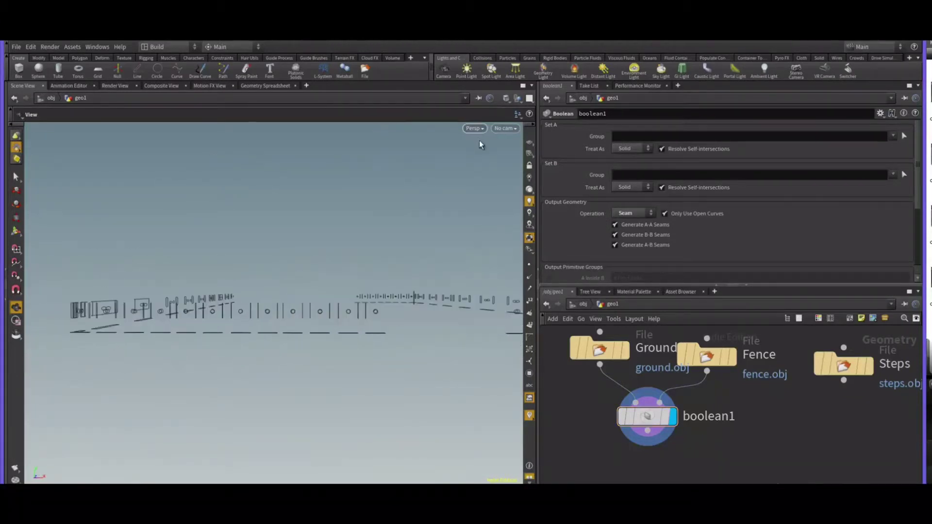
- Delete all seam curves above the ground line of the fence, using the front viewport
{"action": "left_click", "coordinate": [474, 129]}
{"action": "left_click", "coordinate": [490, 173]}
{"action": "key", "text": "s"}
{"action": "left_click_drag", "start_coordinate": [108, 294], "coordinate": [488, 366]}
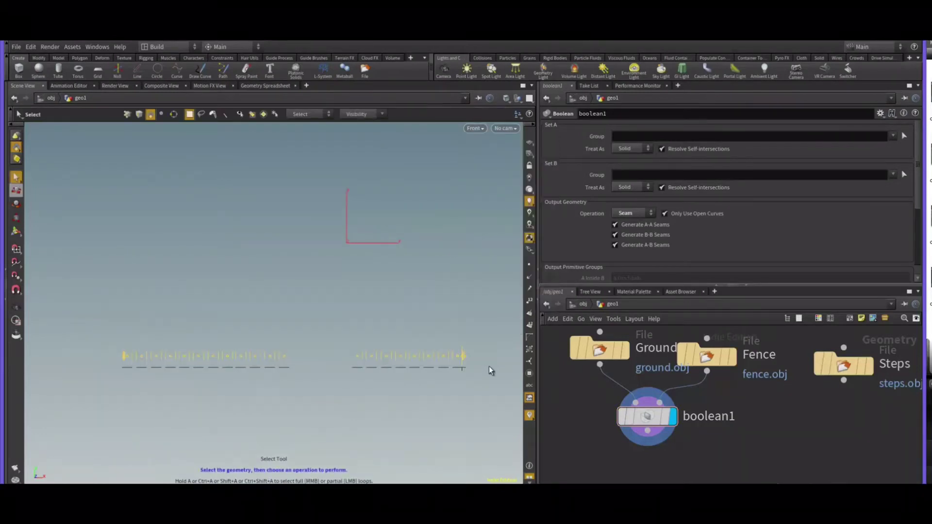
{"action": "key", "text": "Delete"}
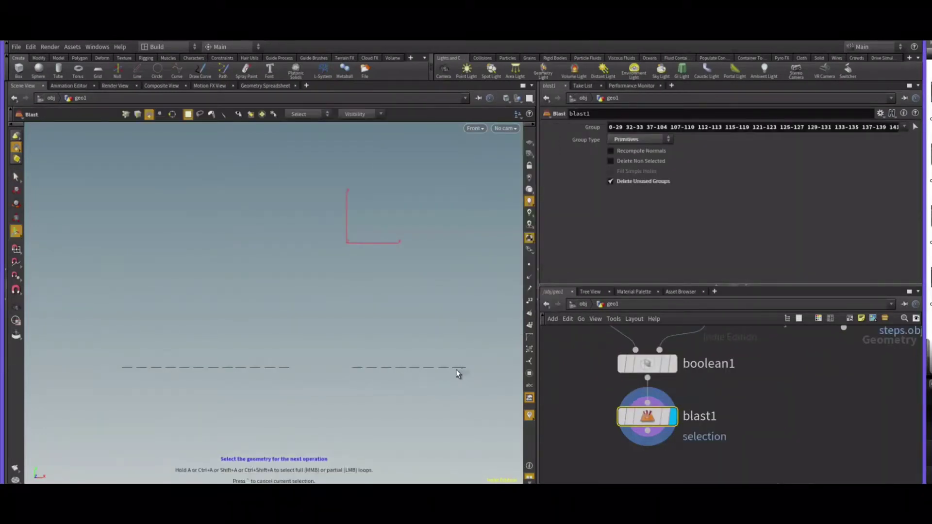
- Delete leftover seam primitive 3 and return to the perspective viewport to inspect the remaining fence outlines
{"action": "left_click", "coordinate": [474, 128]}
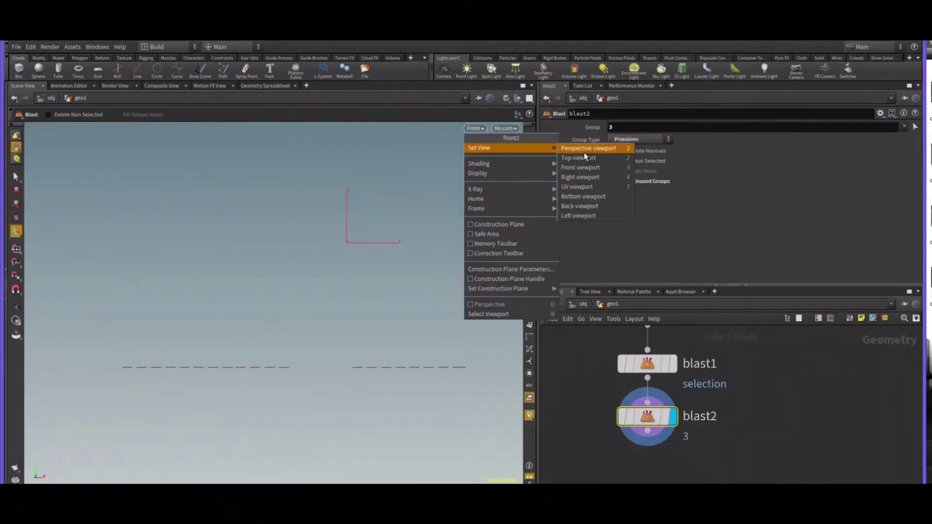
{"action": "left_click", "coordinate": [584, 152]}
{"action": "key", "text": "Escape"}
{"action": "left_click_drag", "start_coordinate": [345, 275], "coordinate": [630, 424]}
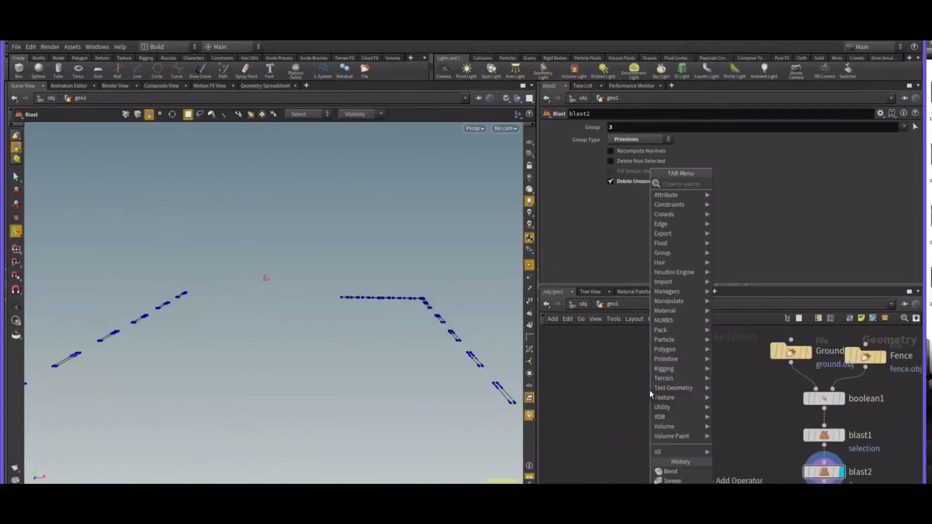
- Add a Line node beside the Boolean network and name it Grass_Line
{"action": "type", "text": "line"}
{"action": "key", "text": "Return"}
{"action": "left_click", "coordinate": [650, 390]}
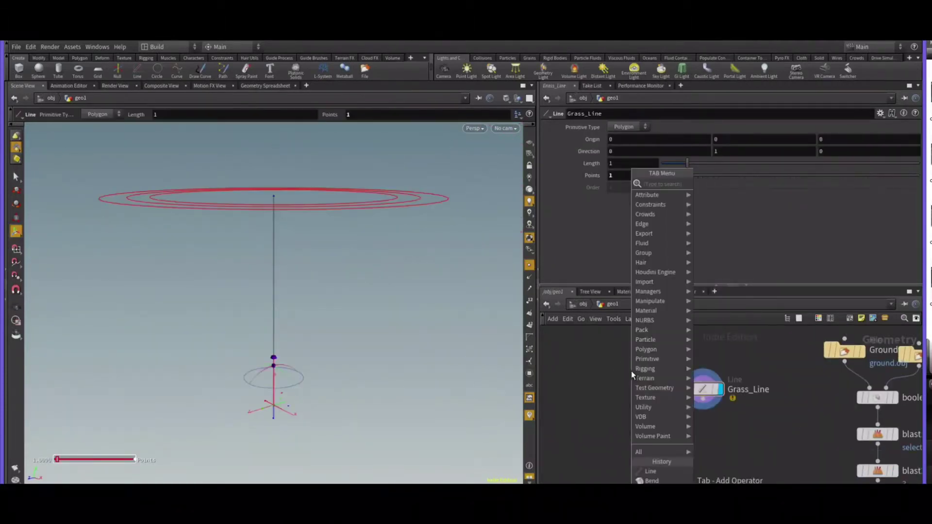
- Add a Circle node beside Grass_Line and set its primitive type to Polygon
{"action": "type", "text": "circle"}
{"action": "key", "text": "Return"}
{"action": "left_click", "coordinate": [631, 388]}
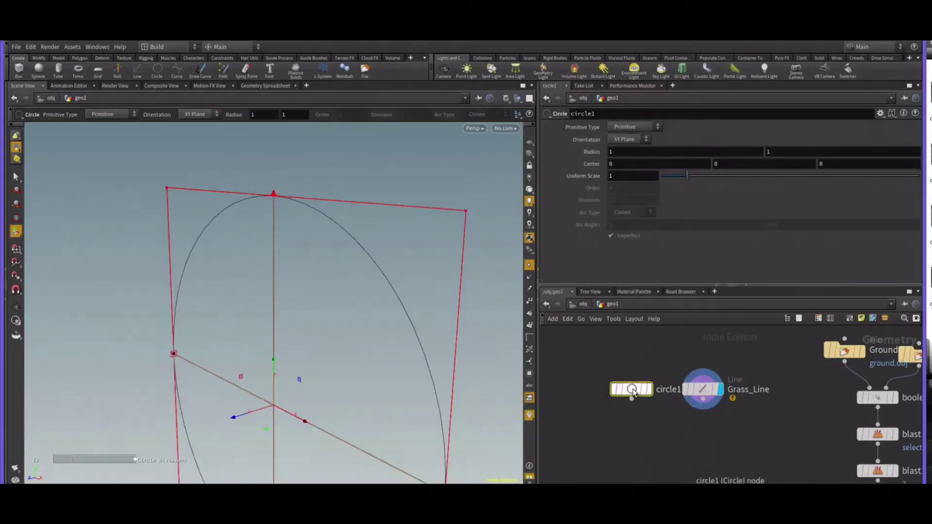
{"action": "left_click", "coordinate": [631, 147]}
- Add a Sweep node with the circle as cross-section and Grass_Line as the path, and display it
{"action": "key", "text": "Tab"}
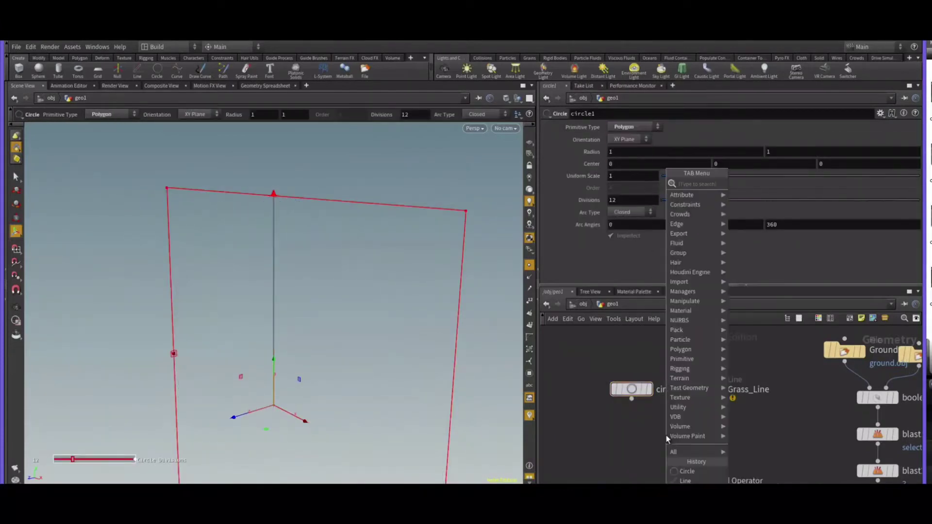
{"action": "key", "text": "Return"}
{"action": "left_click", "coordinate": [666, 435]}
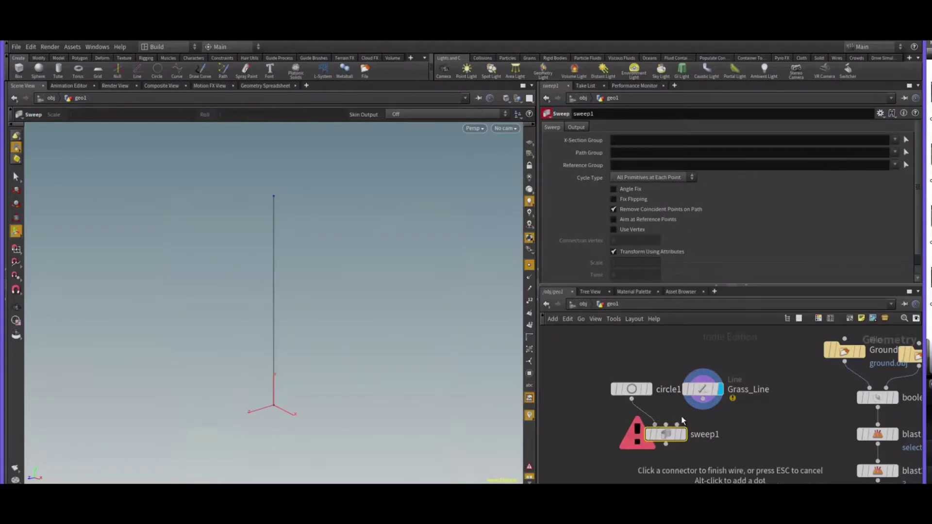
{"action": "left_click", "coordinate": [675, 425]}
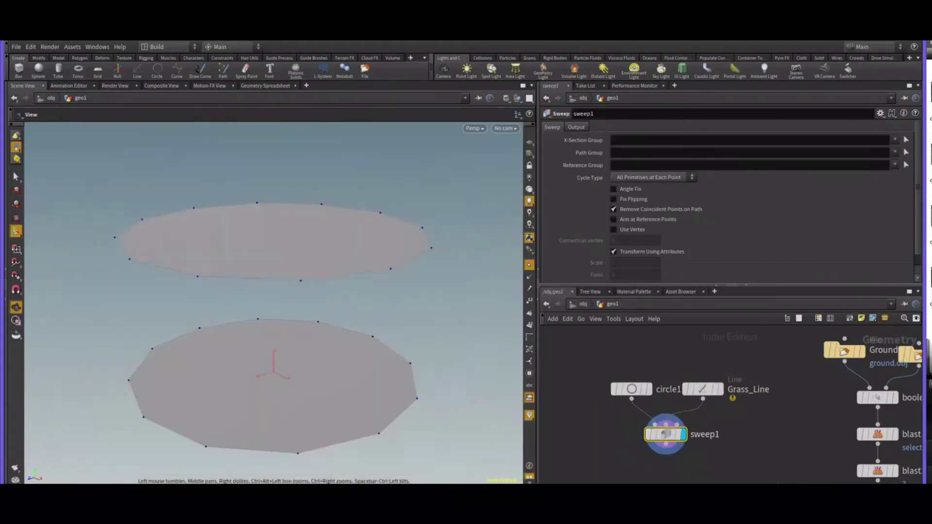
- Set the Sweep node's skin output to Skin with Auto Closure so the two circles form a tube
{"action": "left_click", "coordinate": [576, 127]}
{"action": "left_click", "coordinate": [640, 174]}
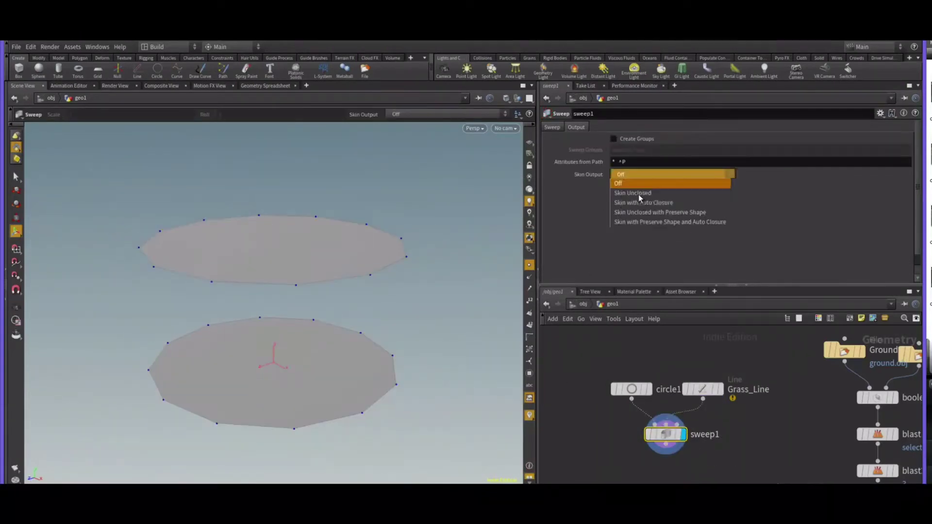
{"action": "left_click", "coordinate": [637, 202]}
{"action": "left_click_drag", "start_coordinate": [413, 301], "coordinate": [413, 321], "text": "alt"}
- Set the circle's uniform scale to 0.04 and give Grass_Line 12 points
{"action": "left_click", "coordinate": [631, 390]}
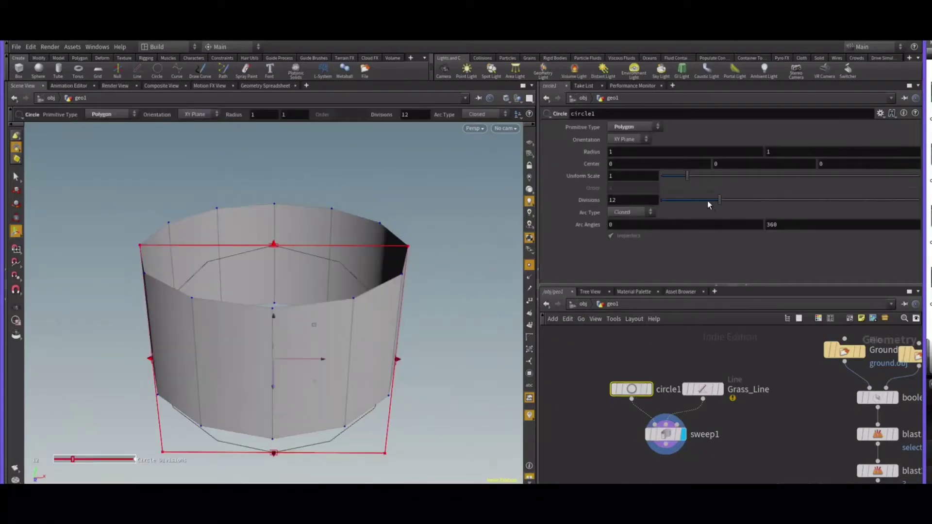
{"action": "left_click_drag", "start_coordinate": [682, 175], "coordinate": [664, 176]}
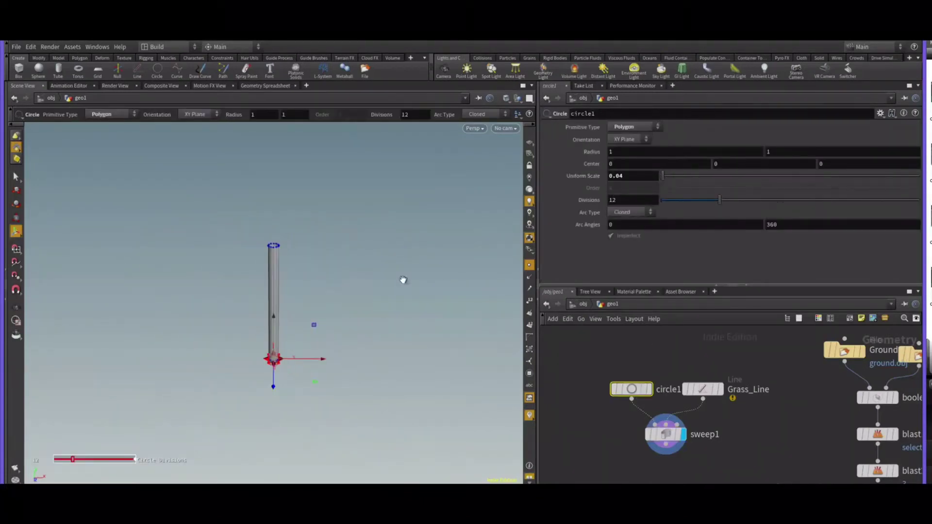
{"action": "left_click_drag", "start_coordinate": [402, 279], "coordinate": [316, 206], "text": "alt"}
{"action": "left_click", "coordinate": [700, 393]}
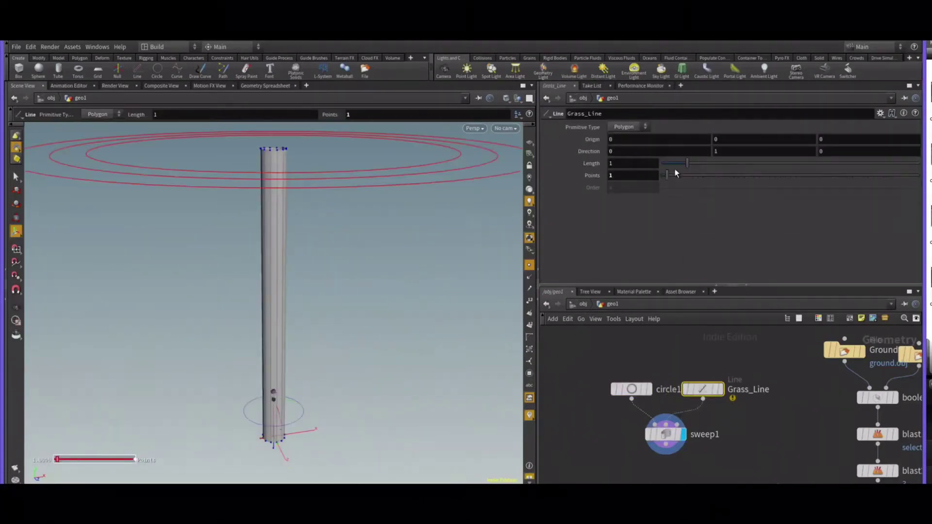
{"action": "left_click_drag", "start_coordinate": [720, 181], "coordinate": [727, 180]}
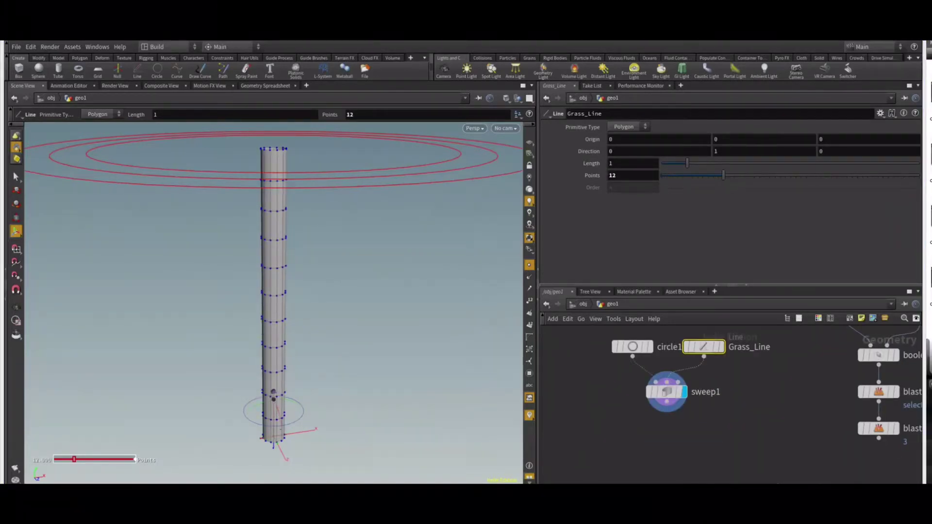
- Add a Bend node below sweep1, feed it the swept tube, and display it
{"action": "key", "text": "Tab"}
{"action": "type", "text": "bend"}
{"action": "key", "text": "Return"}
{"action": "left_click", "coordinate": [666, 428]}
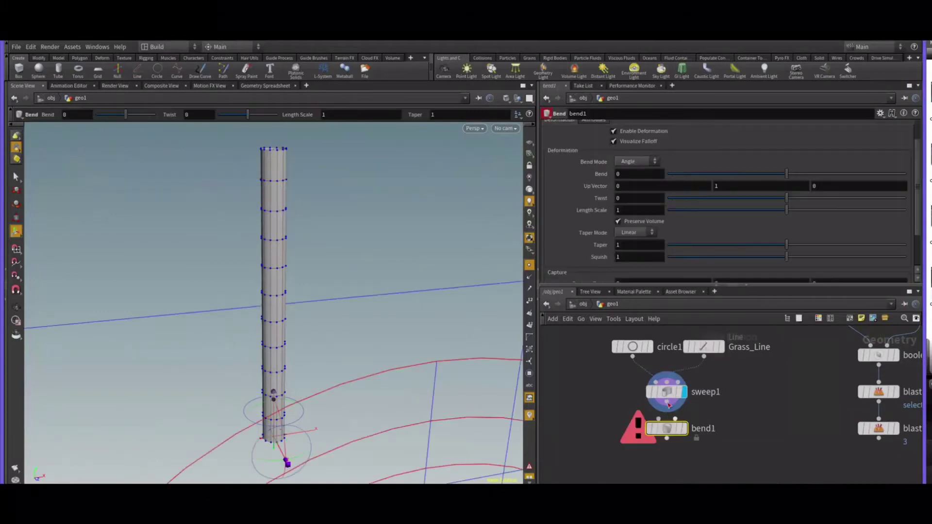
{"action": "left_click", "coordinate": [684, 429]}
- Set the Bend node's capture direction to 0, 1, .01 and its bend angle to 27.3
{"action": "left_click_drag", "start_coordinate": [361, 363], "coordinate": [408, 382], "text": "alt"}
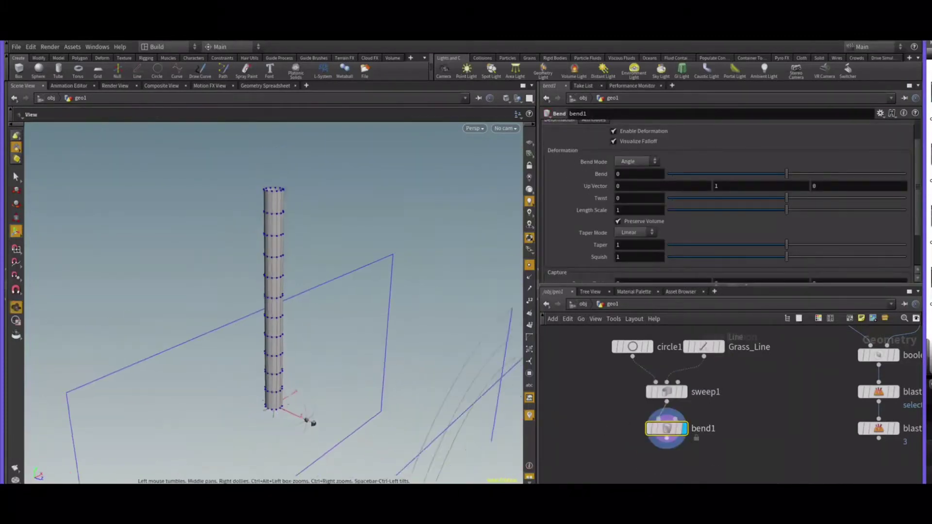
{"action": "scroll", "coordinate": [408, 381], "scroll_direction": "down", "scroll_amount": 5}
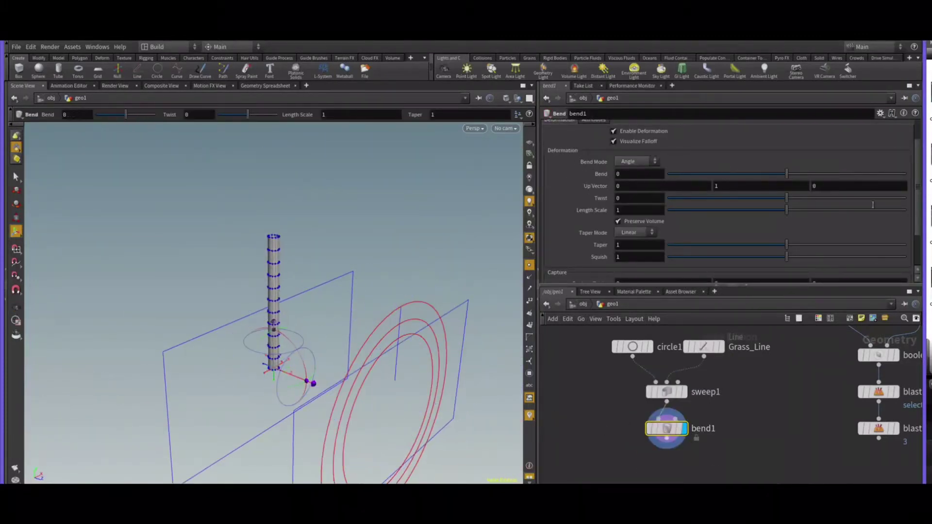
{"action": "scroll", "coordinate": [897, 240], "scroll_direction": "down", "scroll_amount": 2}
{"action": "type", "text": "1"}
{"action": "key", "text": "Tab"}
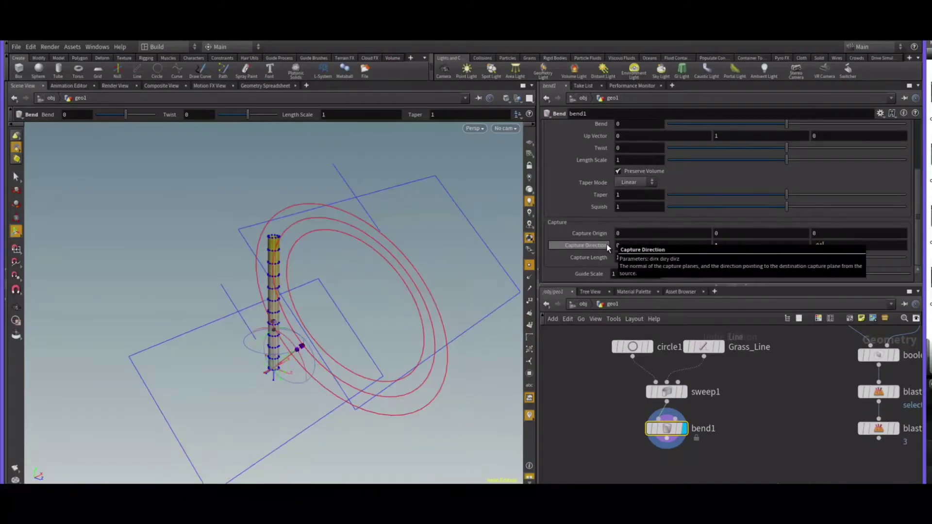
{"action": "key", "text": "Return"}
{"action": "left_click_drag", "start_coordinate": [179, 196], "coordinate": [413, 186], "text": "alt"}
{"action": "scroll", "coordinate": [809, 161], "scroll_direction": "up", "scroll_amount": 2}
{"action": "mouse_move", "coordinate": [787, 161]}
{"action": "left_mouse_down"}
{"action": "mouse_move", "coordinate": [806, 159]}
{"action": "mouse_move", "coordinate": [718, 156]}
{"action": "mouse_move", "coordinate": [796, 160]}
{"action": "left_mouse_up"}
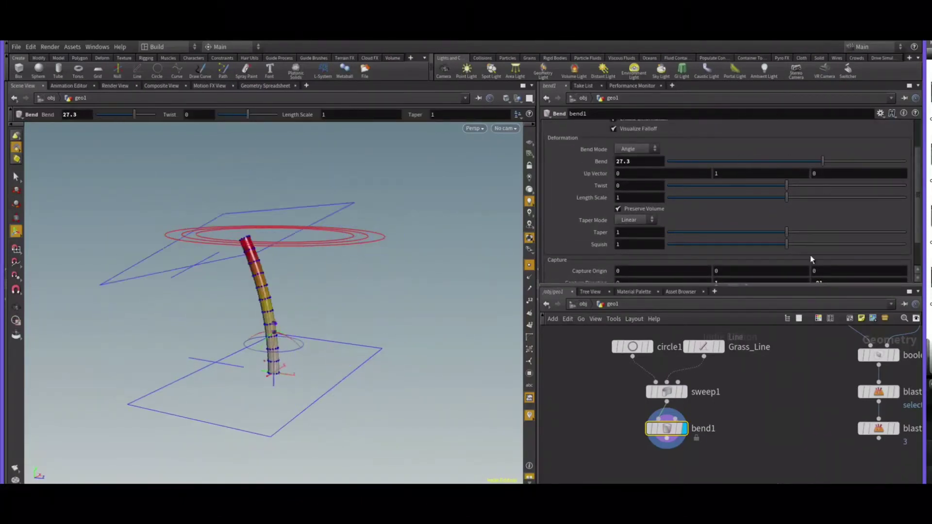
- Try lengthening Grass_Line to 1.57 against the bend's capture region, and restore its default length
{"action": "left_click", "coordinate": [703, 345]}
{"action": "left_click_drag", "start_coordinate": [697, 162], "coordinate": [700, 164]}
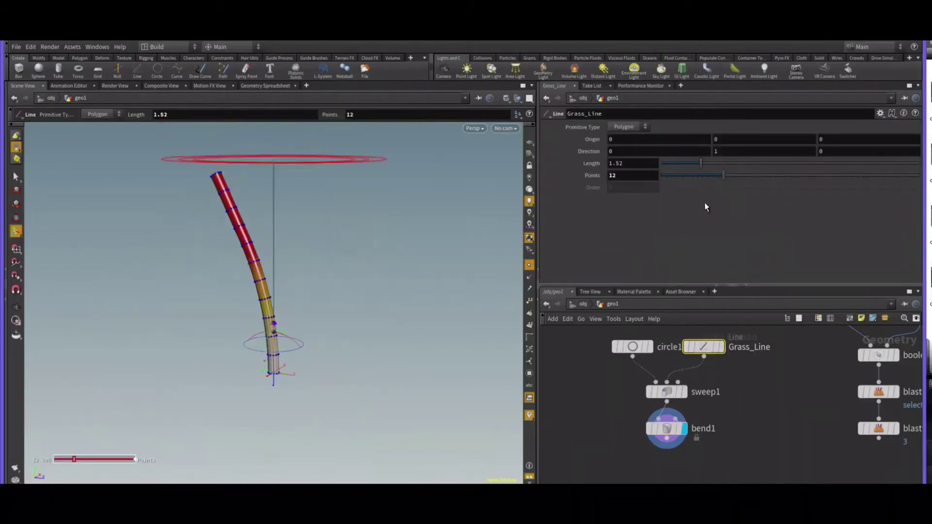
{"action": "left_click", "coordinate": [667, 428]}
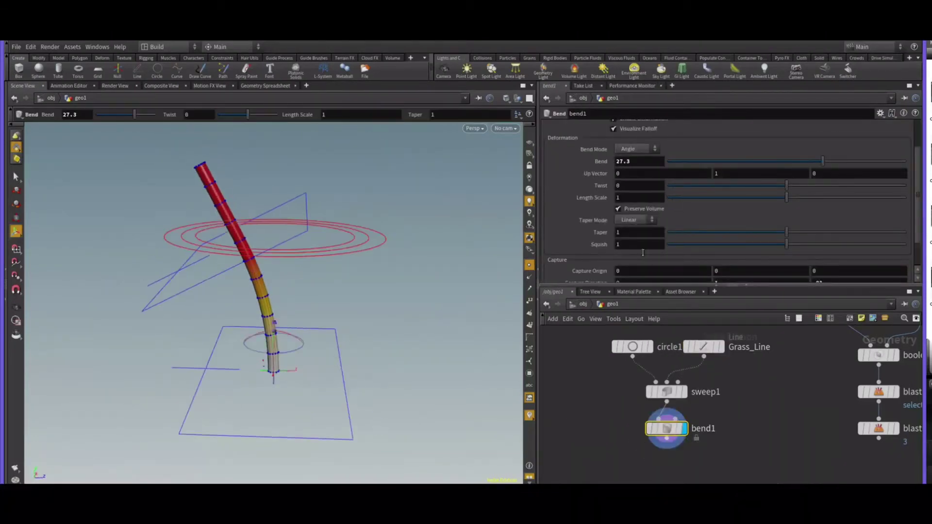
{"action": "scroll", "coordinate": [642, 252], "scroll_direction": "down", "scroll_amount": 3}
{"action": "left_click", "coordinate": [703, 346]}
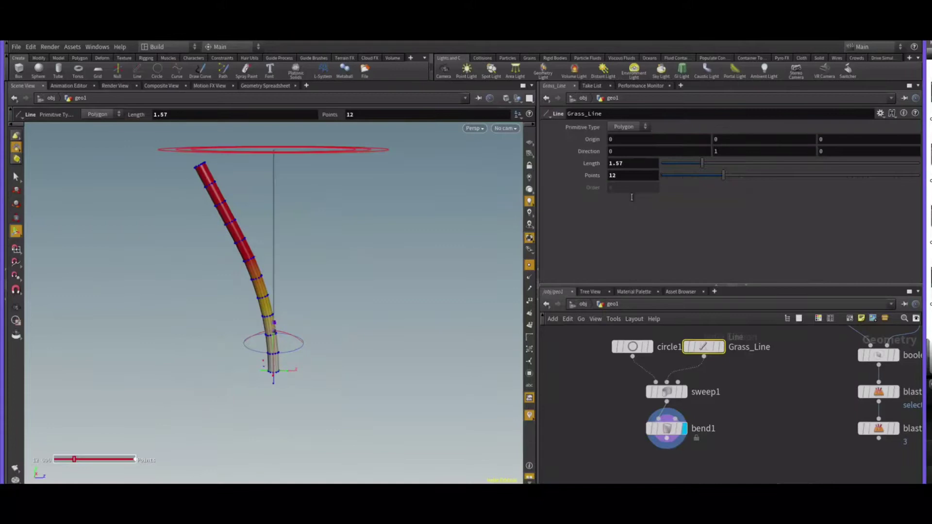
{"action": "middle_click", "coordinate": [609, 164], "text": "ctrl"}
- Link bend1's Capture Length to Grass_Line's Length with a relative reference, and test it by varying the line's length
{"action": "right_click", "coordinate": [610, 164]}
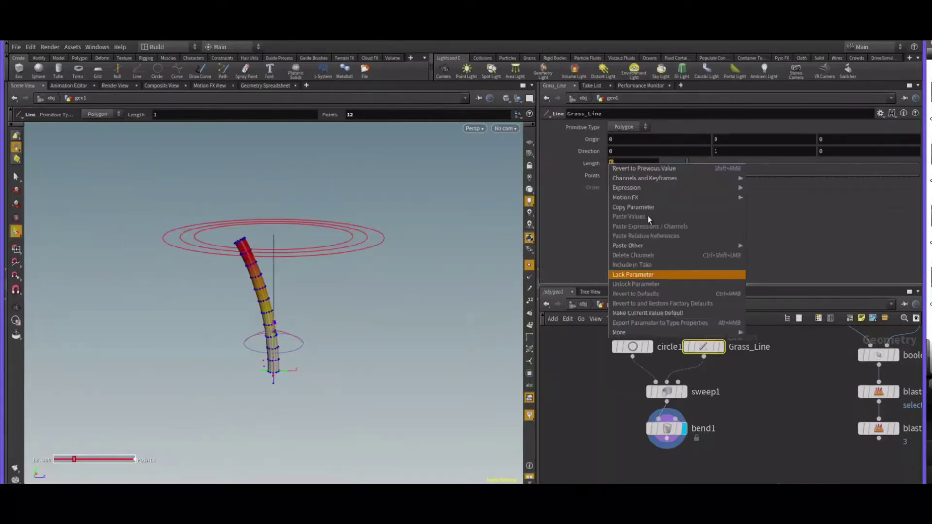
{"action": "key", "text": "Escape"}
{"action": "left_click", "coordinate": [666, 428]}
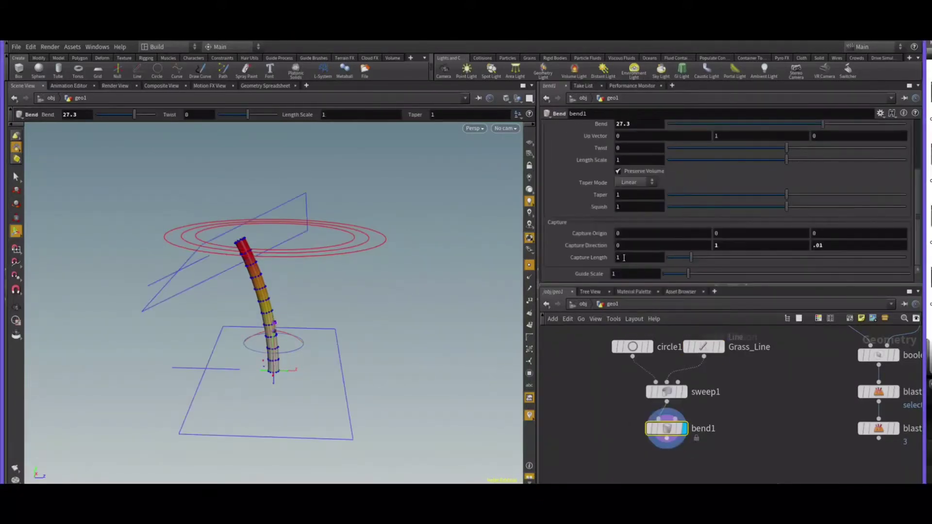
{"action": "right_click", "coordinate": [624, 258]}
{"action": "left_click", "coordinate": [646, 330]}
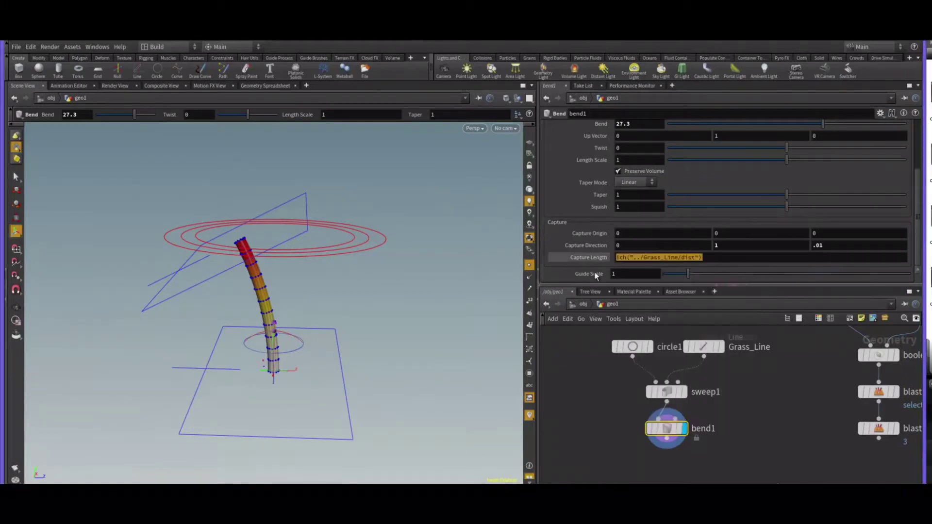
{"action": "left_click", "coordinate": [703, 345]}
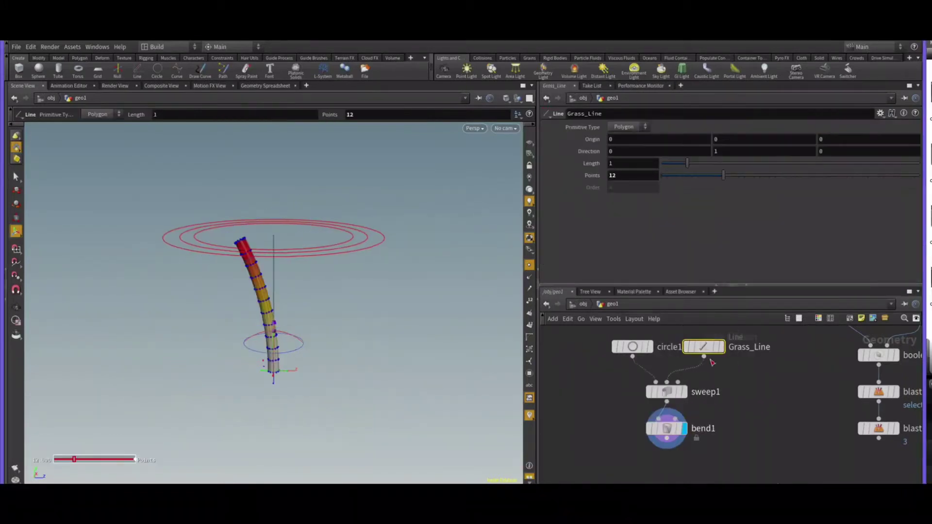
{"action": "mouse_move", "coordinate": [699, 165]}
{"action": "left_mouse_down"}
{"action": "mouse_move", "coordinate": [709, 164]}
{"action": "mouse_move", "coordinate": [687, 165]}
{"action": "left_mouse_up"}
- Set bend1's bend angle to 44.8 and its taper to 0 to form a pointed grass blade
{"action": "left_click", "coordinate": [666, 428]}
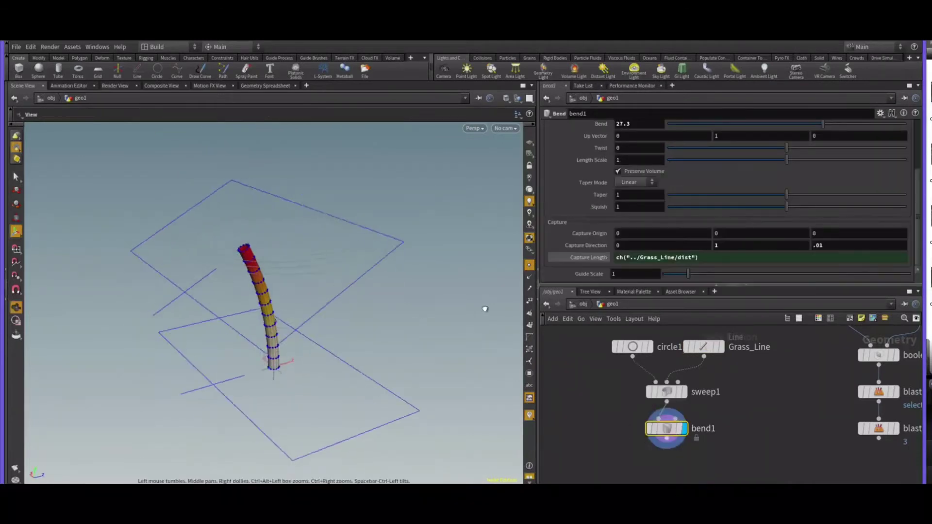
{"action": "left_click_drag", "start_coordinate": [674, 276], "coordinate": [670, 275]}
{"action": "key", "text": "s"}
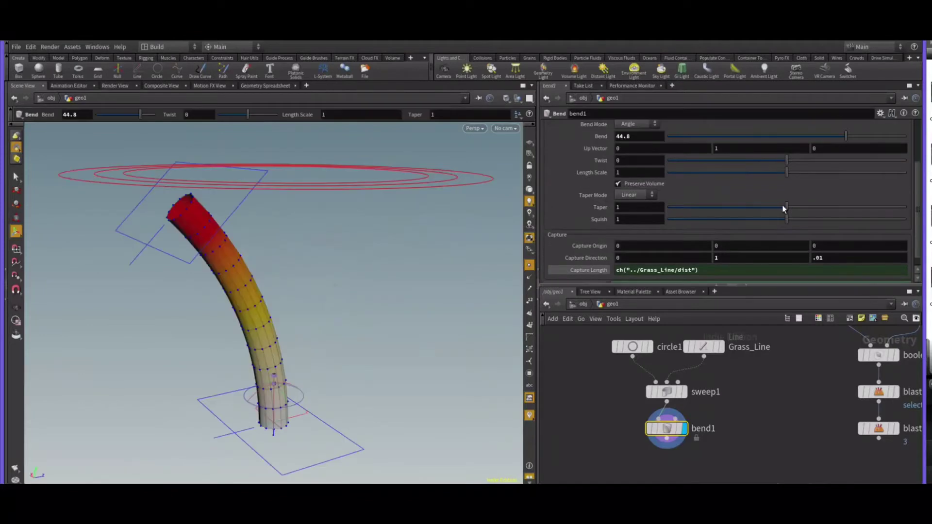
{"action": "left_click_drag", "start_coordinate": [782, 207], "coordinate": [646, 212]}
{"action": "left_click_drag", "start_coordinate": [364, 298], "coordinate": [347, 300], "text": "alt"}
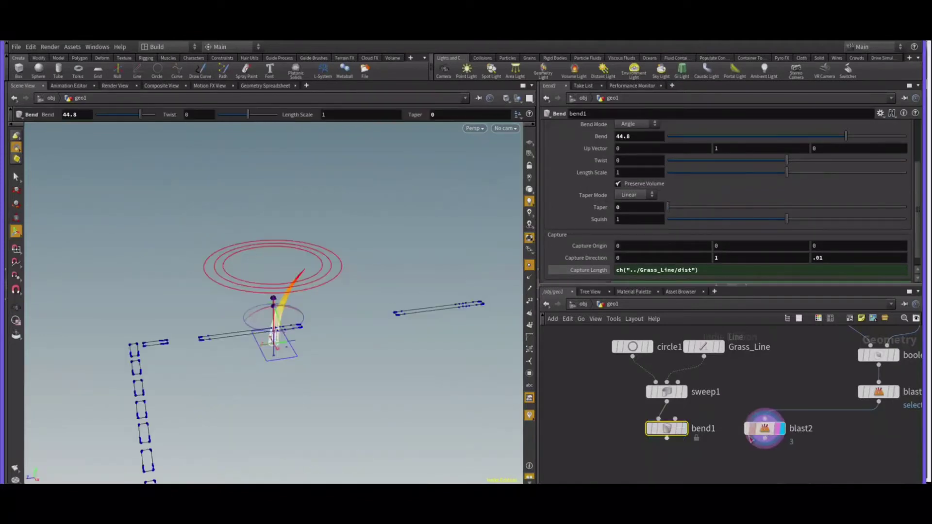
- Add a displayed Copy Stamp node with bend1 as the source and blast2 as the template, placed below both nodes
{"action": "scroll", "coordinate": [734, 439], "scroll_direction": "up", "scroll_amount": 3}
{"action": "left_click_drag", "start_coordinate": [369, 424], "coordinate": [358, 344], "text": "alt"}
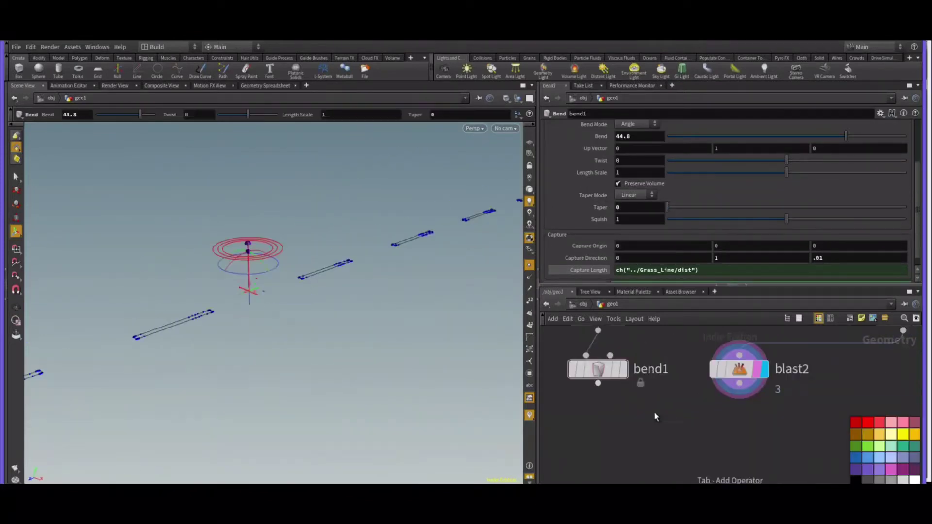
{"action": "key", "text": "Tab"}
{"action": "type", "text": "copy"}
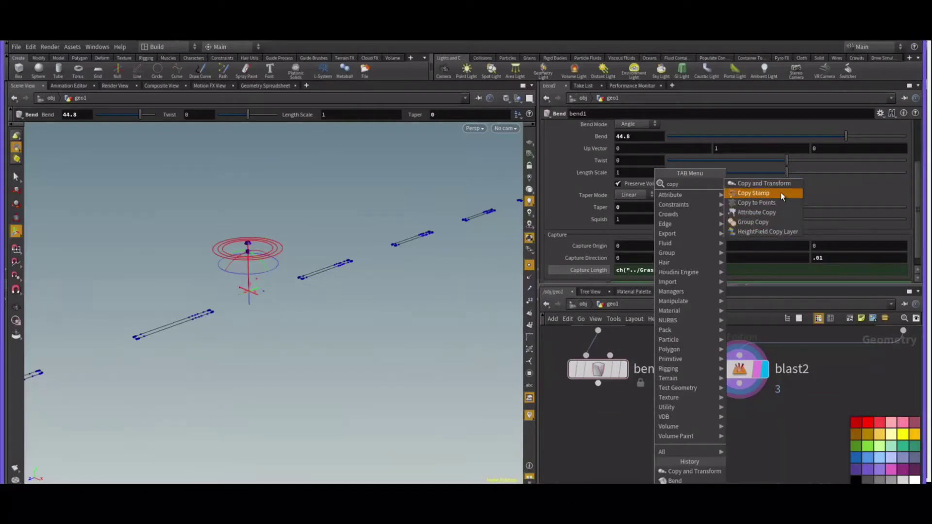
{"action": "left_click", "coordinate": [753, 194]}
{"action": "left_click", "coordinate": [670, 431]}
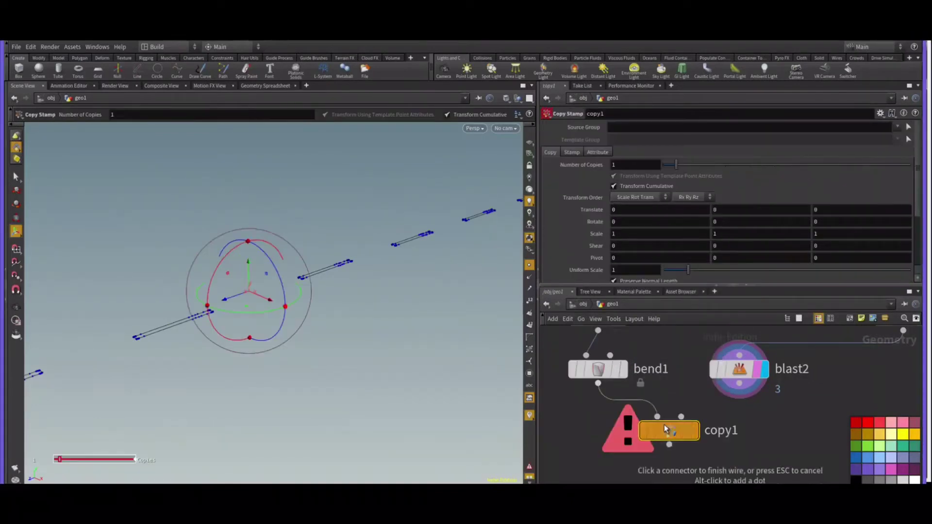
{"action": "left_click", "coordinate": [693, 433]}
{"action": "left_click_drag", "start_coordinate": [409, 365], "coordinate": [231, 277], "text": "alt"}
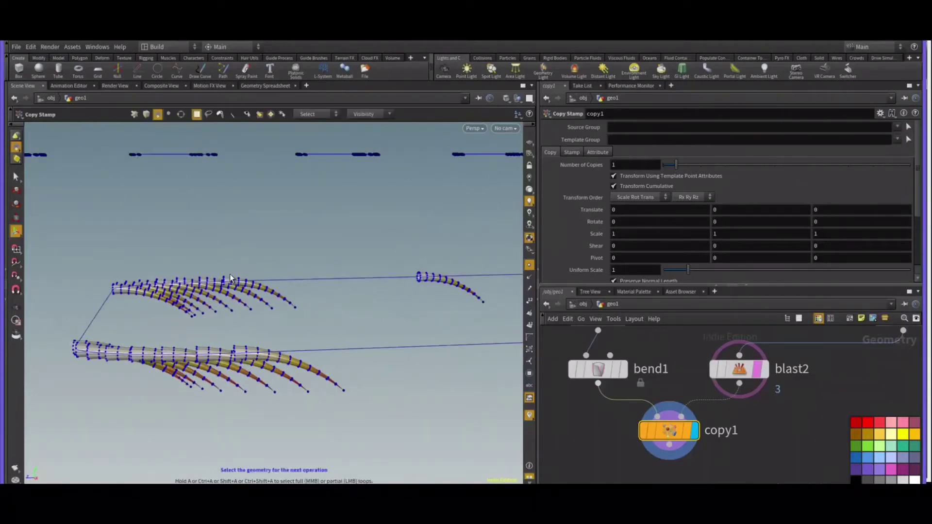
{"action": "left_click_drag", "start_coordinate": [670, 432], "coordinate": [670, 462]}
{"action": "scroll", "coordinate": [681, 399], "scroll_direction": "down", "scroll_amount": 3}
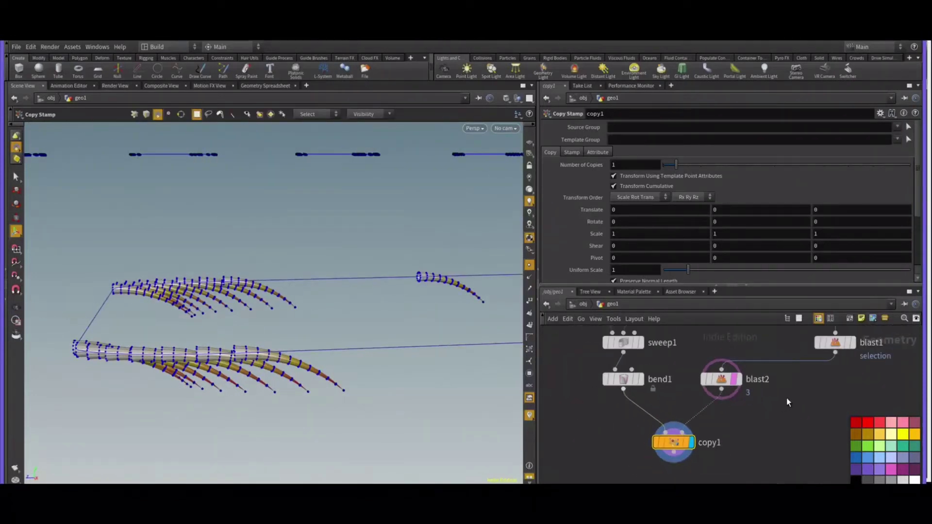
- Insert a PolyFrame node between blast2 and copy1, displayed with only Normal Name N enabled
{"action": "middle_click_drag", "start_coordinate": [786, 397], "coordinate": [683, 410]}
{"action": "left_click_drag", "start_coordinate": [620, 392], "coordinate": [672, 391]}
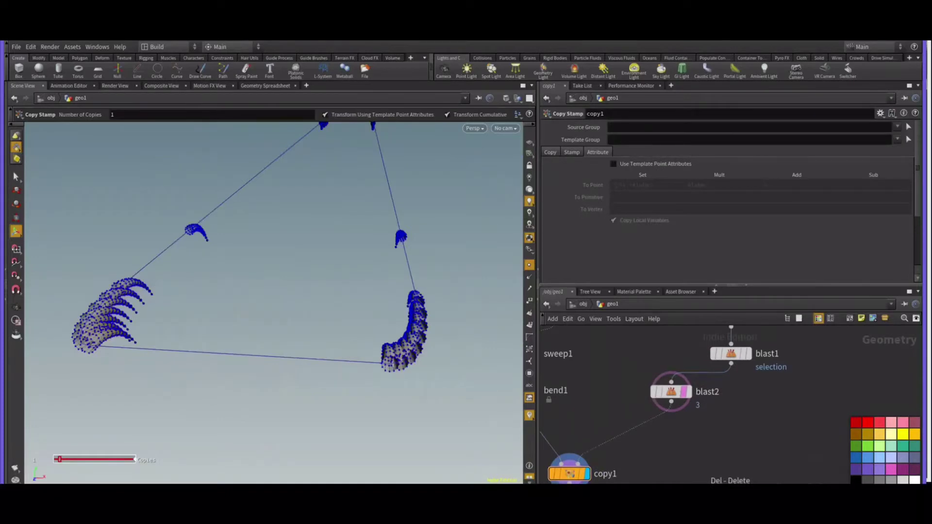
{"action": "key", "text": "Tab"}
{"action": "type", "text": "pol"}
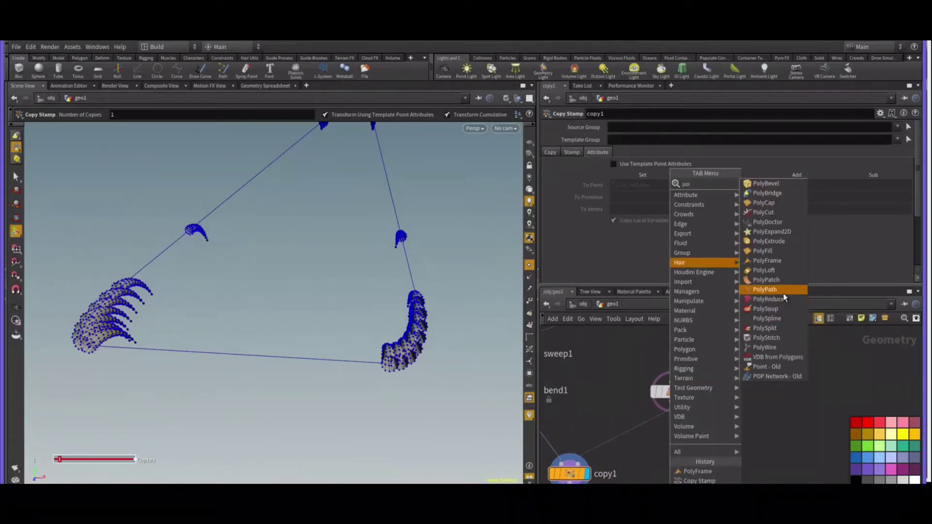
{"action": "left_click", "coordinate": [782, 261]}
{"action": "left_click", "coordinate": [631, 427]}
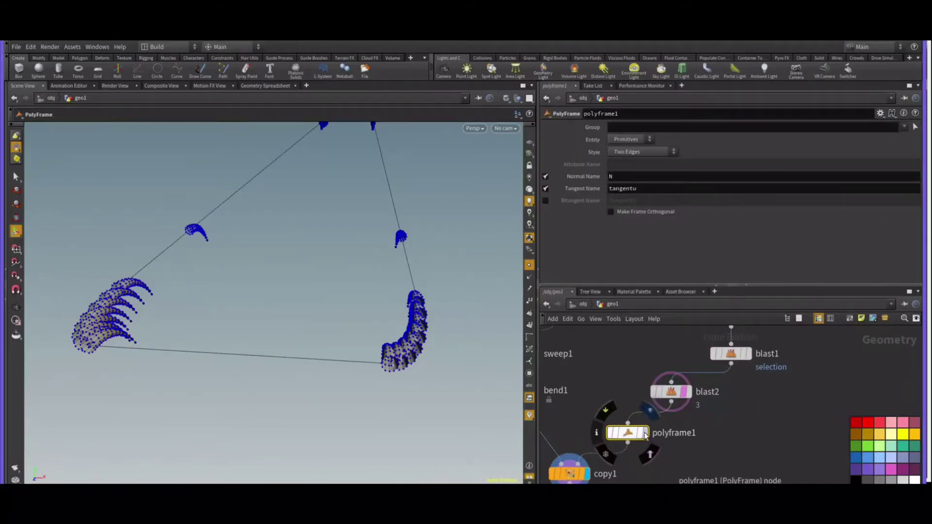
{"action": "left_click", "coordinate": [644, 433]}
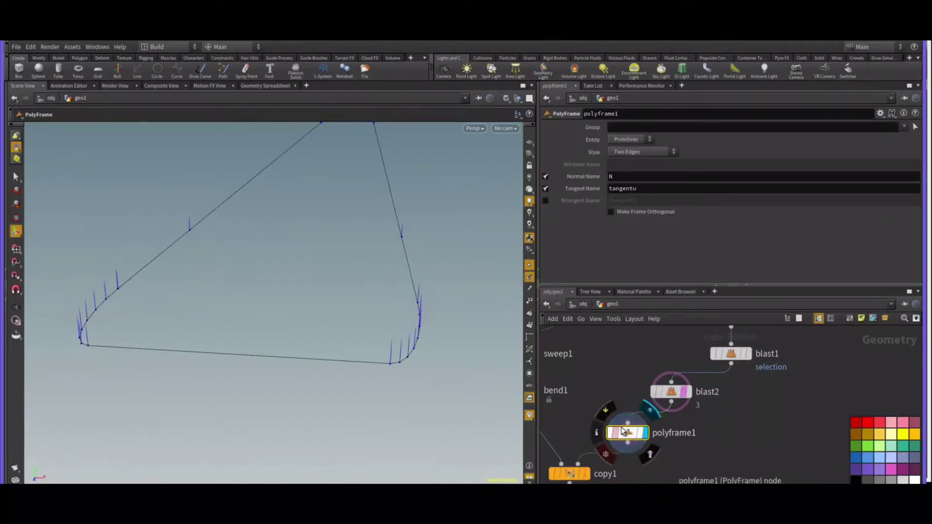
{"action": "mouse_move", "coordinate": [614, 437]}
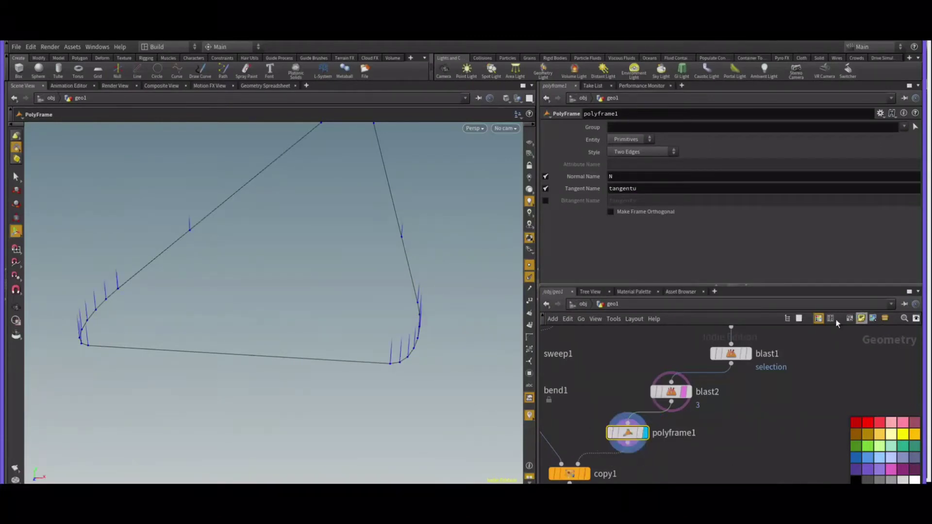
- Open a Geometry Spreadsheet in a floating window and display point numbers in the viewport to examine polyframe1's normals
{"action": "left_click", "coordinate": [715, 292]}
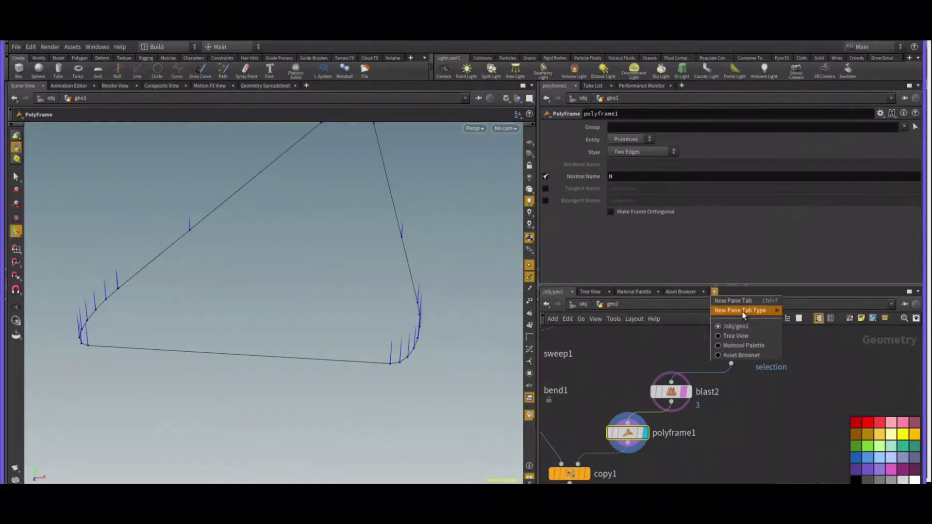
{"action": "mouse_move", "coordinate": [742, 311]}
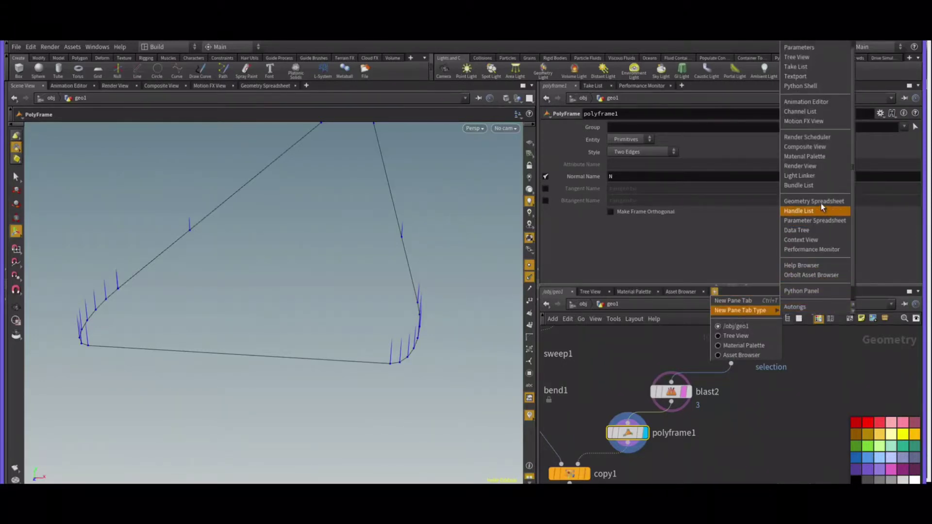
{"action": "left_click", "coordinate": [820, 202]}
{"action": "left_click", "coordinate": [918, 292]}
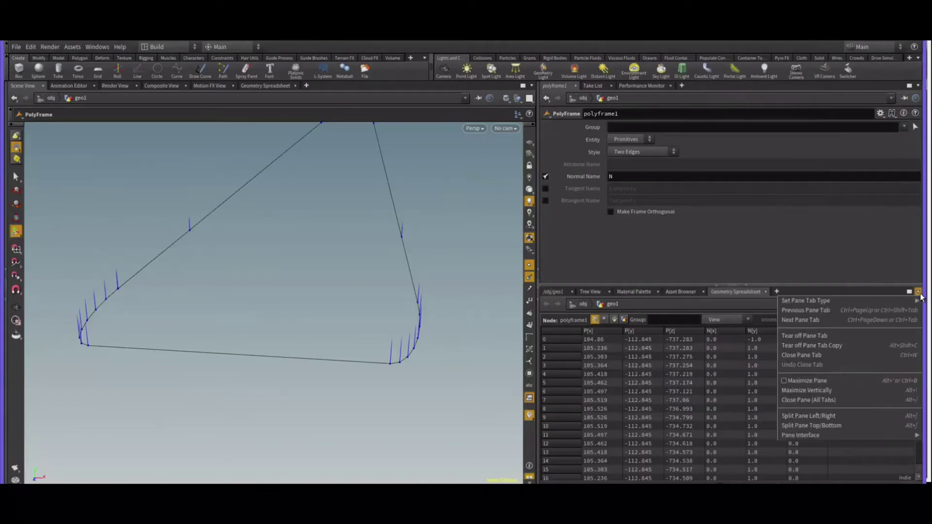
{"action": "left_click", "coordinate": [804, 335]}
{"action": "left_click_drag", "start_coordinate": [249, 36], "coordinate": [250, 83]}
{"action": "scroll", "coordinate": [258, 222], "scroll_direction": "down", "scroll_amount": 4}
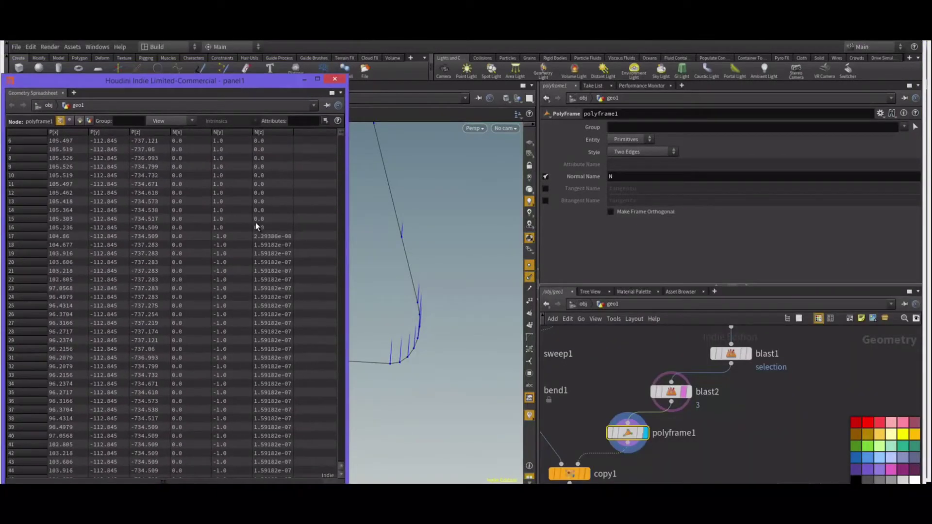
{"action": "left_click", "coordinate": [529, 300]}
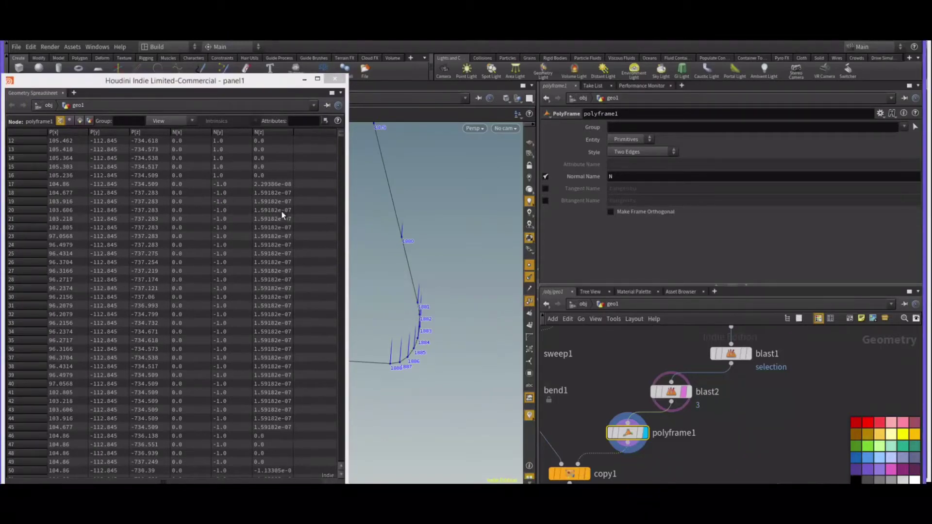
- Examine polyframe1's point normals in the Geometry Spreadsheet, comparing the listed attributes with Normal Name disabled and enabled
{"action": "scroll", "coordinate": [283, 215], "scroll_direction": "down", "scroll_amount": 7}
{"action": "left_click_drag", "start_coordinate": [343, 144], "coordinate": [341, 174]}
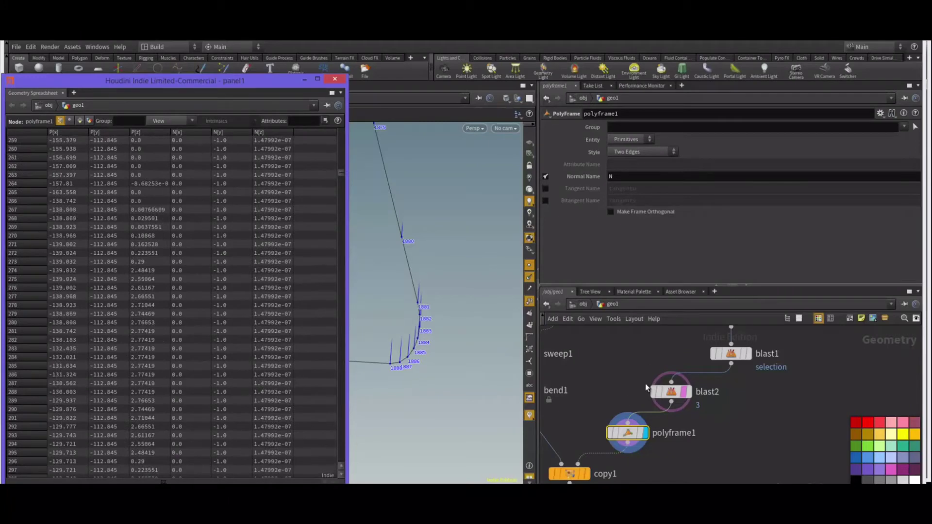
{"action": "left_click", "coordinate": [544, 177]}
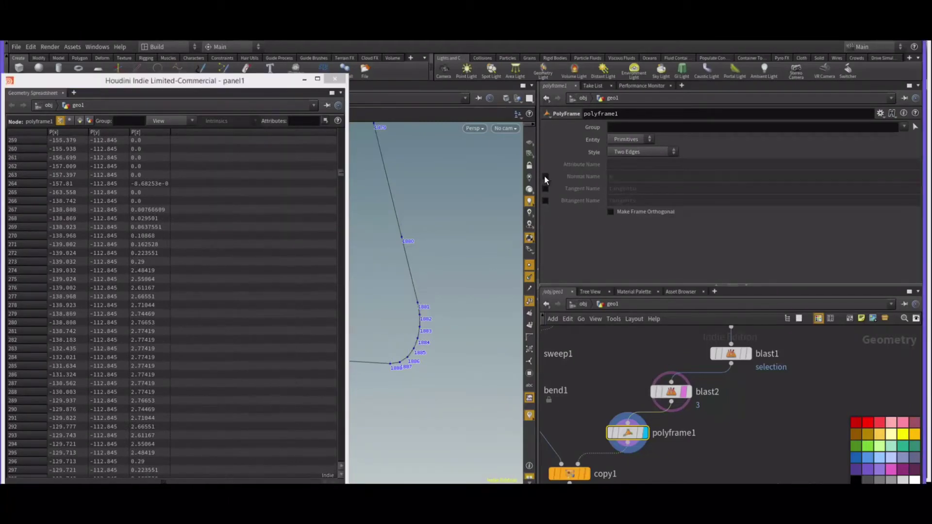
{"action": "left_click", "coordinate": [544, 177]}
{"action": "left_click", "coordinate": [544, 176]}
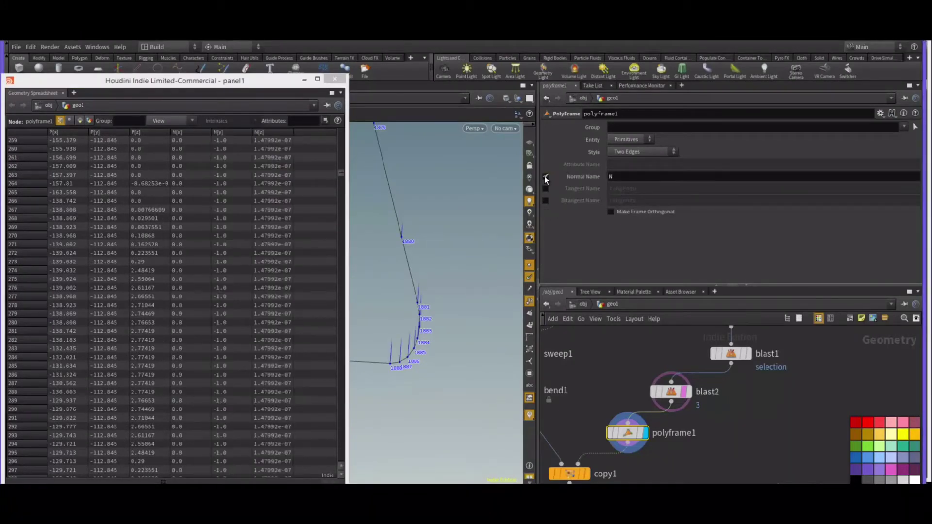
- Enable polyframe1's Bitangent Name, name it up, and widen the floating Geometry Spreadsheet to show its columns
{"action": "left_click", "coordinate": [546, 201]}
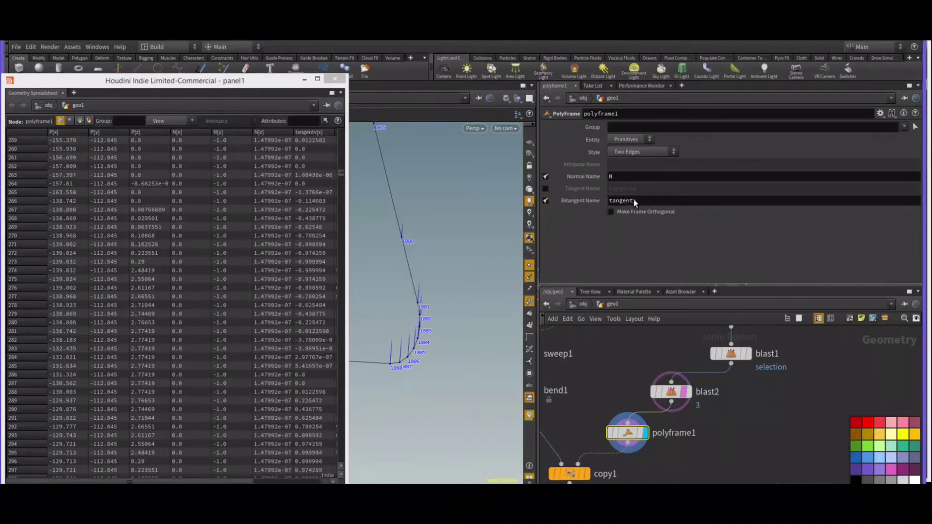
{"action": "left_click_drag", "start_coordinate": [637, 202], "coordinate": [483, 192]}
{"action": "type", "text": "up"}
{"action": "left_click_drag", "start_coordinate": [345, 166], "coordinate": [466, 171]}
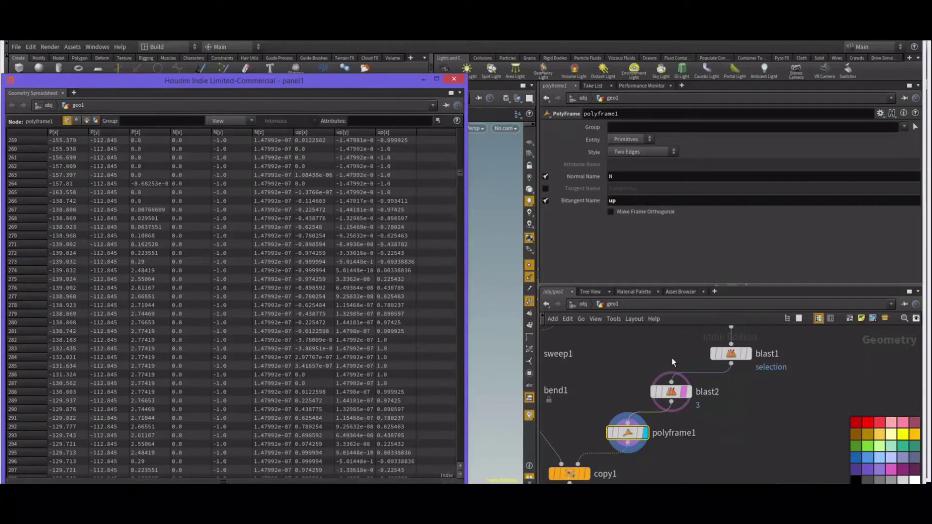
- Display copy1, close the floating Geometry Spreadsheet and hide the point numbers to inspect the orientation of the copied blades
{"action": "middle_click_drag", "start_coordinate": [709, 445], "coordinate": [758, 380]}
{"action": "scroll", "coordinate": [648, 404], "scroll_direction": "up", "scroll_amount": 2}
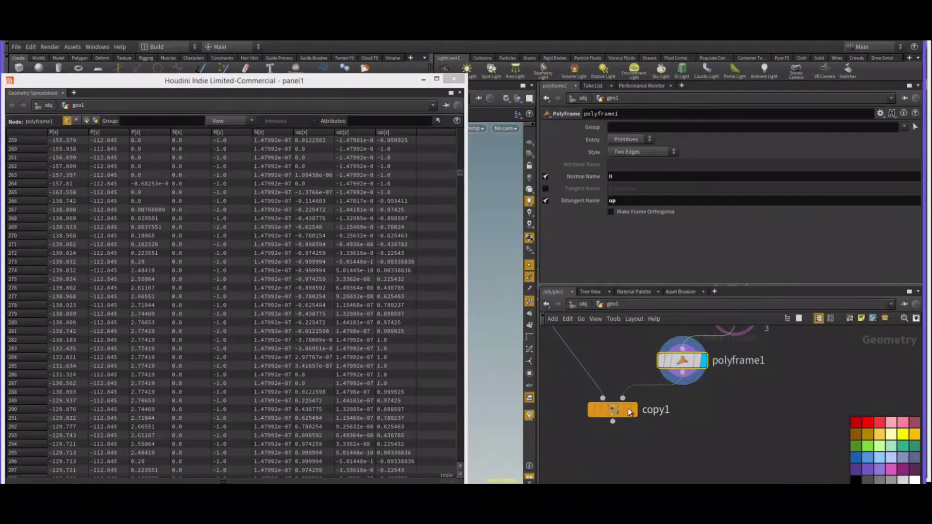
{"action": "left_click", "coordinate": [633, 409]}
{"action": "left_click", "coordinate": [454, 79]}
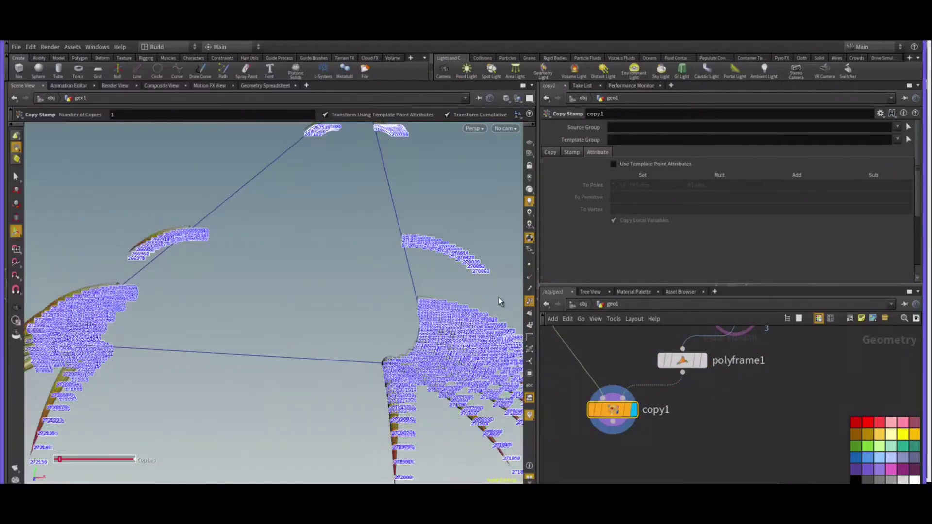
{"action": "left_click_drag", "start_coordinate": [507, 306], "coordinate": [417, 320], "text": "alt"}
{"action": "right_click_drag", "start_coordinate": [416, 321], "coordinate": [376, 404], "text": "alt"}
{"action": "left_click_drag", "start_coordinate": [376, 404], "coordinate": [331, 383], "text": "alt"}
{"action": "right_click_drag", "start_coordinate": [331, 383], "coordinate": [371, 357], "text": "alt"}
{"action": "middle_click_drag", "start_coordinate": [624, 366], "coordinate": [663, 419]}
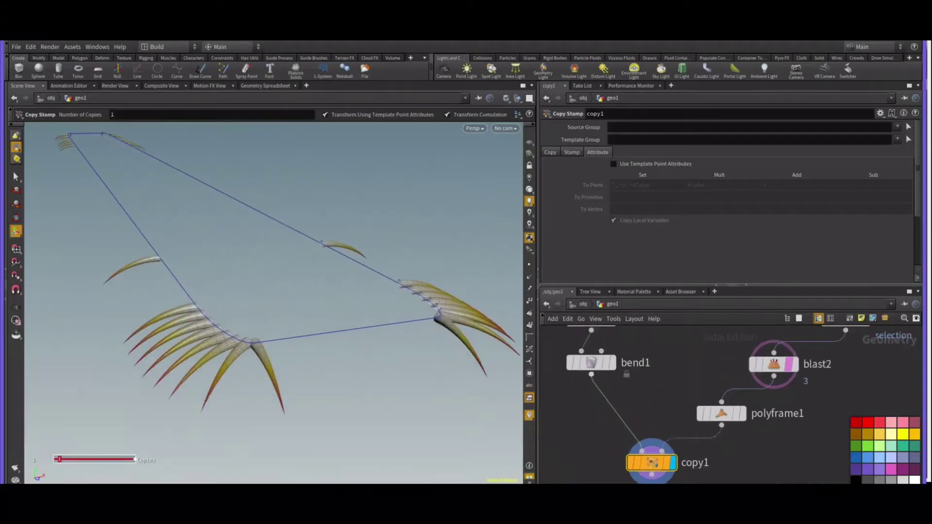
{"action": "left_click_drag", "start_coordinate": [320, 358], "coordinate": [340, 369], "text": "alt"}
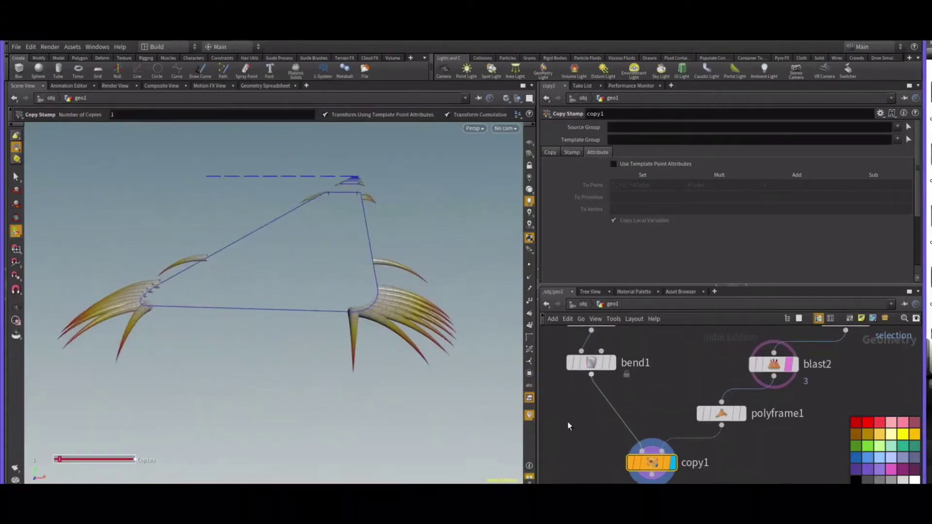
- Insert a Transform node between bend1 and copy1 and set its X rotation to 90 so the blades stand upright
{"action": "key", "text": "Tab"}
{"action": "type", "text": "tra"}
{"action": "key", "text": "Return"}
{"action": "left_click", "coordinate": [636, 419]}
{"action": "middle_click_drag", "start_coordinate": [722, 177], "coordinate": [788, 176]}
{"action": "key", "text": "ctrl+z"}
{"action": "left_click_drag", "start_coordinate": [617, 177], "coordinate": [578, 179]}
{"action": "type", "text": "90"}
{"action": "key", "text": "Return"}
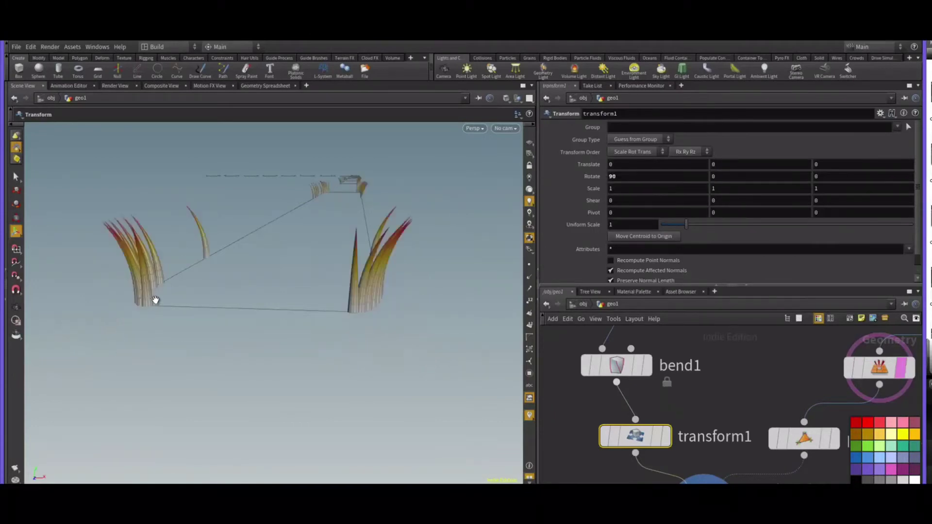
- Set bend1's bend angle to 90
{"action": "left_click_drag", "start_coordinate": [154, 299], "coordinate": [194, 326], "text": "alt"}
{"action": "scroll", "coordinate": [580, 476], "scroll_direction": "down", "scroll_amount": 3}
{"action": "left_click", "coordinate": [604, 402]}
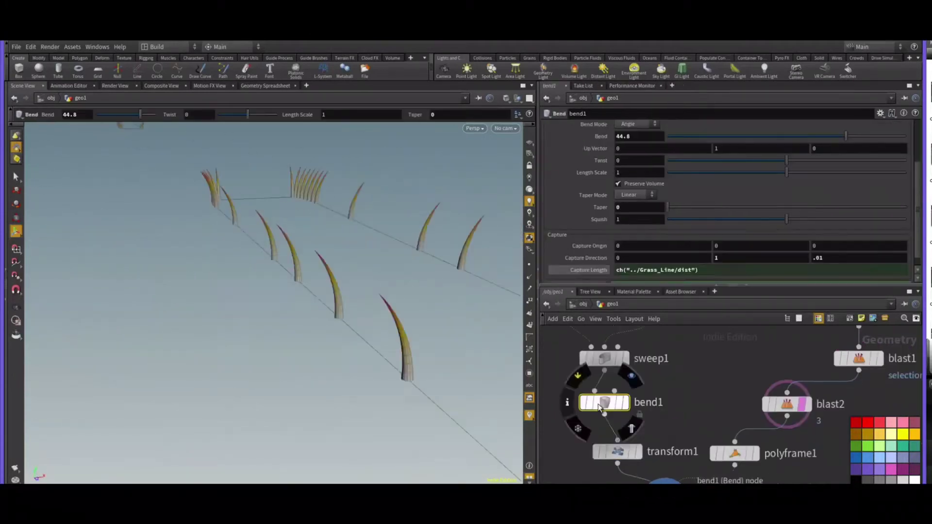
{"action": "left_click_drag", "start_coordinate": [846, 136], "coordinate": [906, 136]}
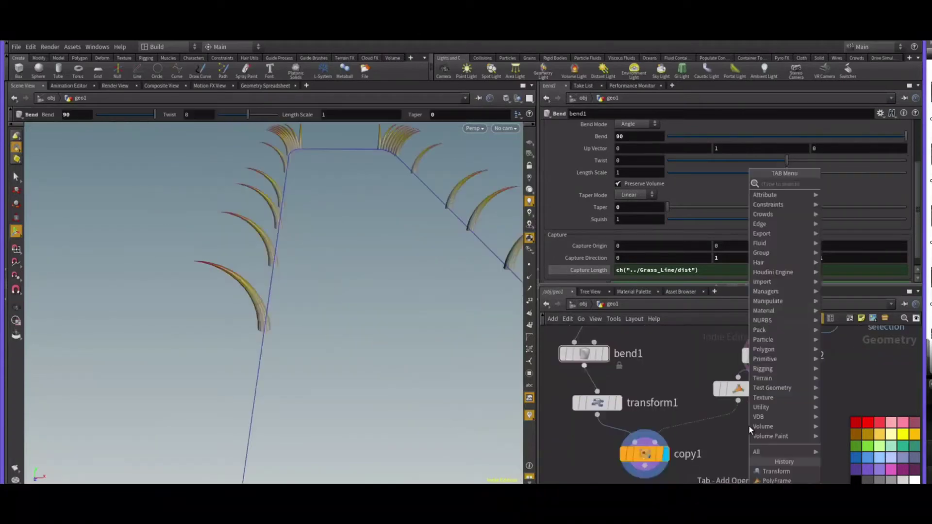
- Insert a Scatter node between polyframe1 and copy1 and adjust its Force Total Count
{"action": "left_click", "coordinate": [770, 435]}
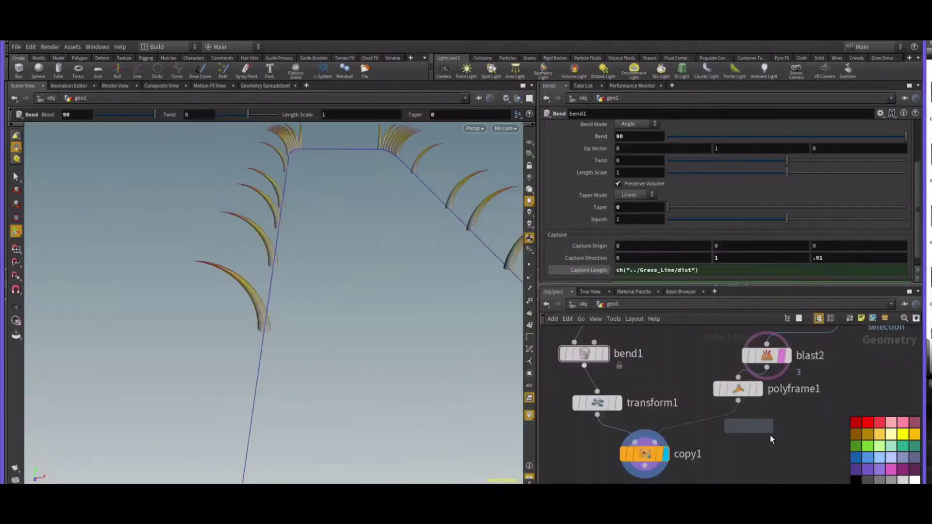
{"action": "left_click", "coordinate": [715, 416]}
{"action": "left_click_drag", "start_coordinate": [427, 339], "coordinate": [343, 380]}
{"action": "scroll", "coordinate": [342, 380], "scroll_direction": "down", "scroll_amount": 5}
{"action": "left_click_drag", "start_coordinate": [812, 201], "coordinate": [841, 204]}
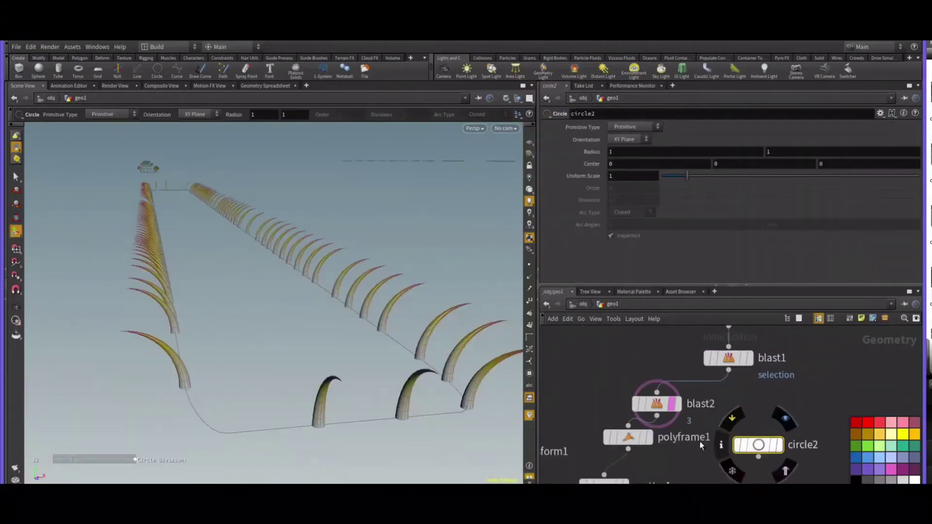
- Connect circle2 to polyframe1 in place of blast2 as a test shape and display polyframe1
{"action": "middle_click_drag", "start_coordinate": [679, 449], "coordinate": [670, 409]}
{"action": "left_click_drag", "start_coordinate": [638, 401], "coordinate": [667, 408]}
{"action": "scroll", "coordinate": [691, 373], "scroll_direction": "down", "scroll_amount": 3}
{"action": "middle_click_drag", "start_coordinate": [767, 384], "coordinate": [741, 434]}
{"action": "left_click_drag", "start_coordinate": [707, 442], "coordinate": [707, 424]}
{"action": "left_click", "coordinate": [704, 431]}
{"action": "left_click", "coordinate": [635, 434]}
{"action": "left_click", "coordinate": [648, 442]}
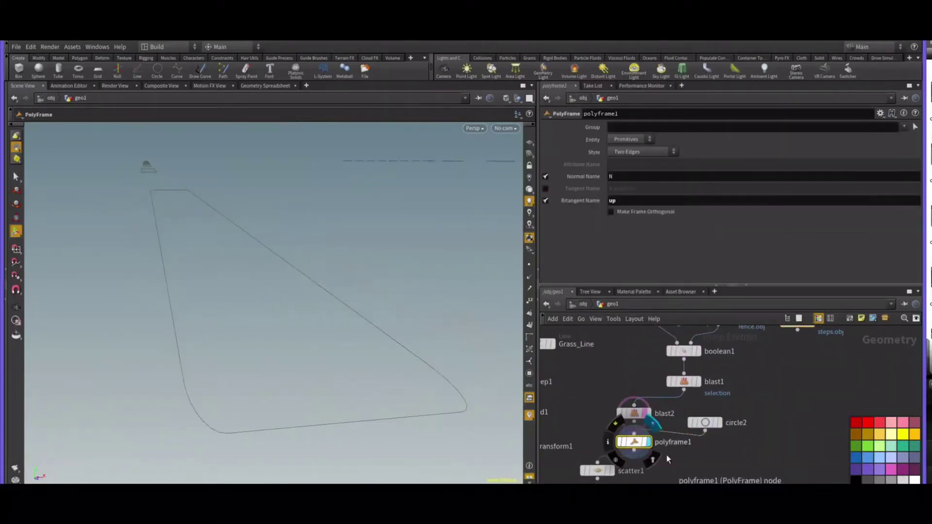
- Display copy1, and set circle2's orientation to ZX Plane and its primitive type to Polygon to test the blade directions
{"action": "middle_click_drag", "start_coordinate": [667, 459], "coordinate": [699, 420]}
{"action": "key", "text": "g"}
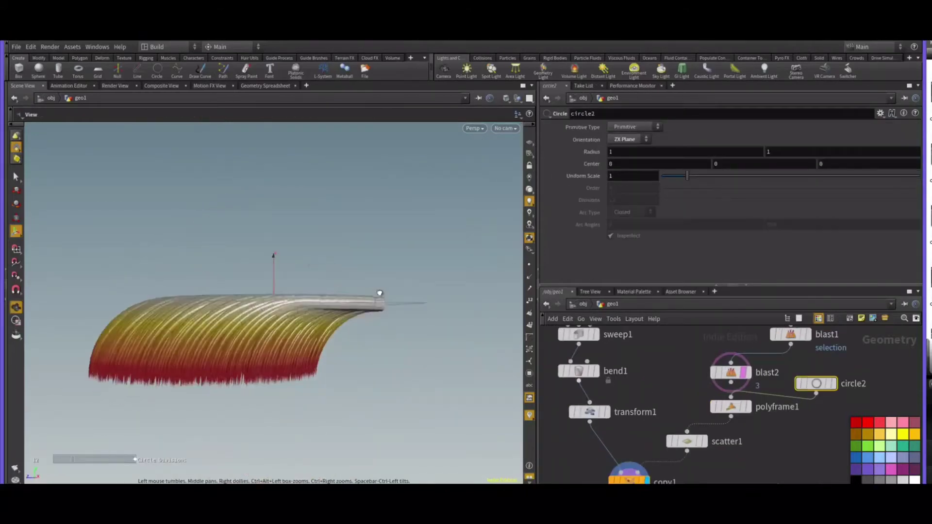
{"action": "left_click_drag", "start_coordinate": [376, 291], "coordinate": [360, 356]}
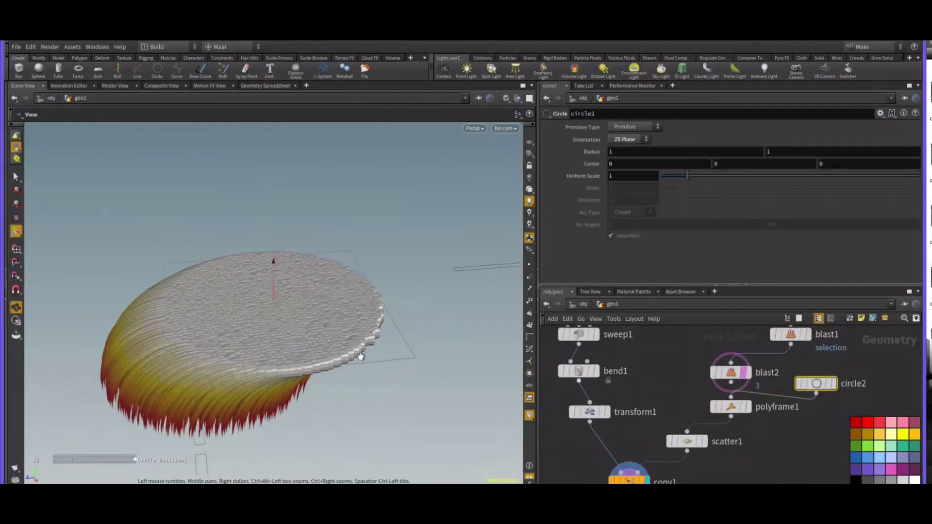
{"action": "left_click", "coordinate": [648, 129]}
{"action": "left_click", "coordinate": [626, 152]}
{"action": "left_click_drag", "start_coordinate": [383, 326], "coordinate": [395, 237], "text": "alt"}
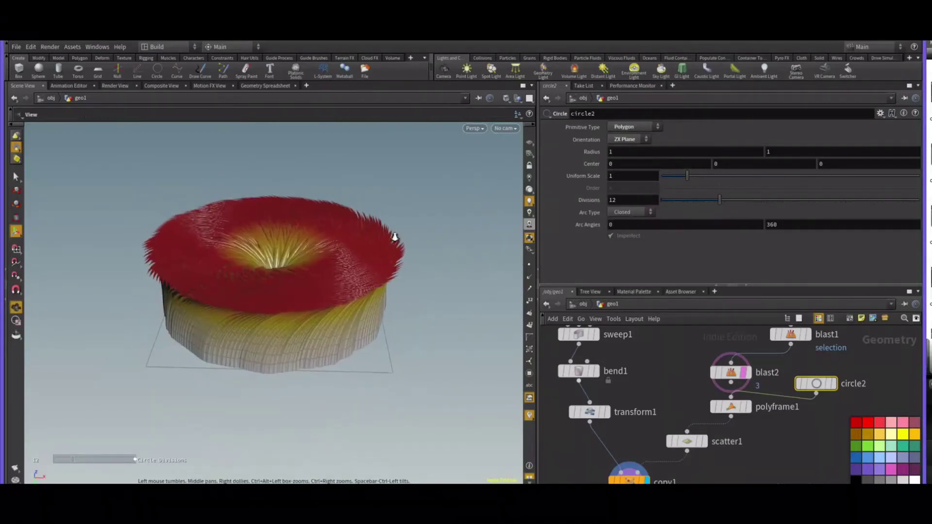
{"action": "right_click_drag", "start_coordinate": [395, 238], "coordinate": [372, 176], "text": "alt"}
{"action": "mouse_move", "coordinate": [367, 209]}
{"action": "left_mouse_down", "text": "alt"}
{"action": "mouse_move", "coordinate": [300, 243]}
{"action": "mouse_move", "coordinate": [422, 157]}
{"action": "mouse_move", "coordinate": [408, 141]}
{"action": "mouse_move", "coordinate": [354, 150]}
{"action": "mouse_move", "coordinate": [318, 183]}
{"action": "mouse_move", "coordinate": [336, 186]}
{"action": "mouse_move", "coordinate": [322, 211]}
{"action": "mouse_move", "coordinate": [366, 214]}
{"action": "mouse_move", "coordinate": [359, 221]}
{"action": "left_mouse_up", "text": "alt"}
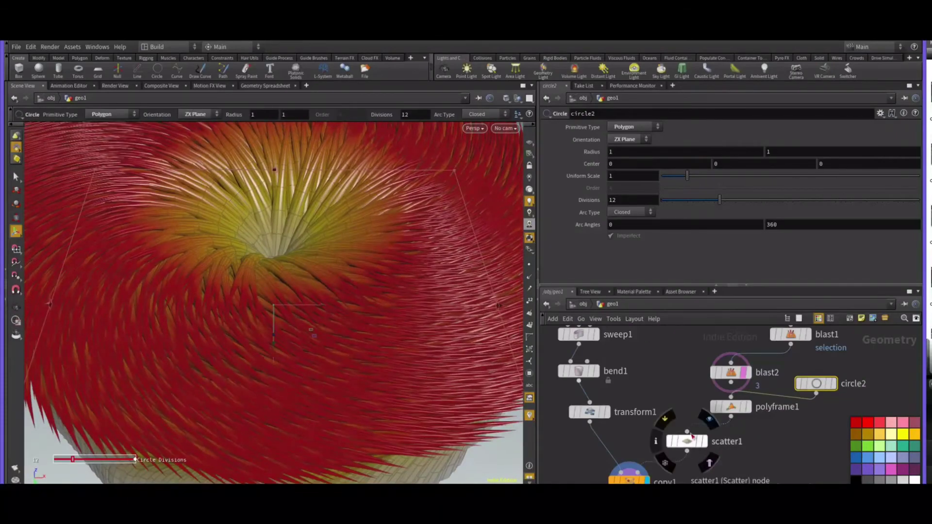
- Reconnect blast2 to polyframe1 in place of circle2 and set scatter1's Force Total Count to 902
{"action": "left_click", "coordinate": [691, 437]}
{"action": "left_click_drag", "start_coordinate": [779, 200], "coordinate": [809, 201]}
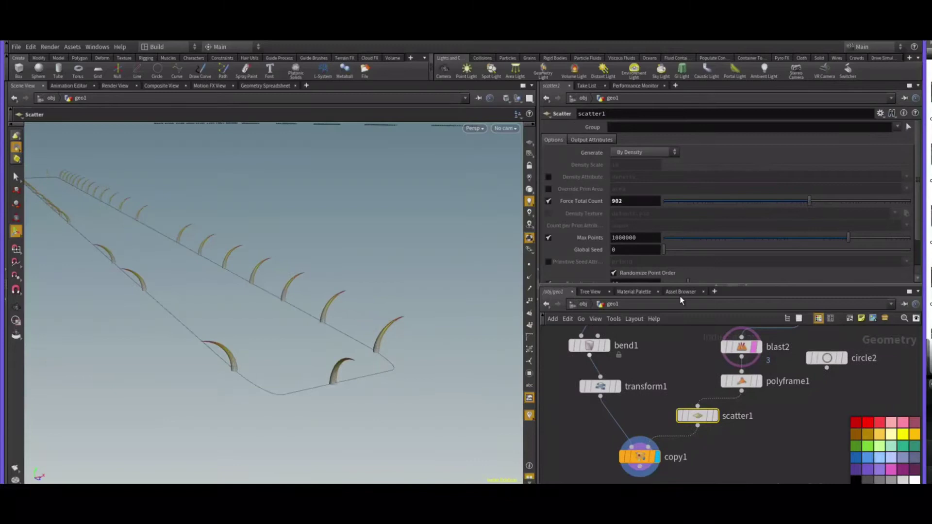
- Set Grass_Line's Points to 4 to reduce the segments along each blade
{"action": "middle_click_drag", "start_coordinate": [643, 335], "coordinate": [696, 446]}
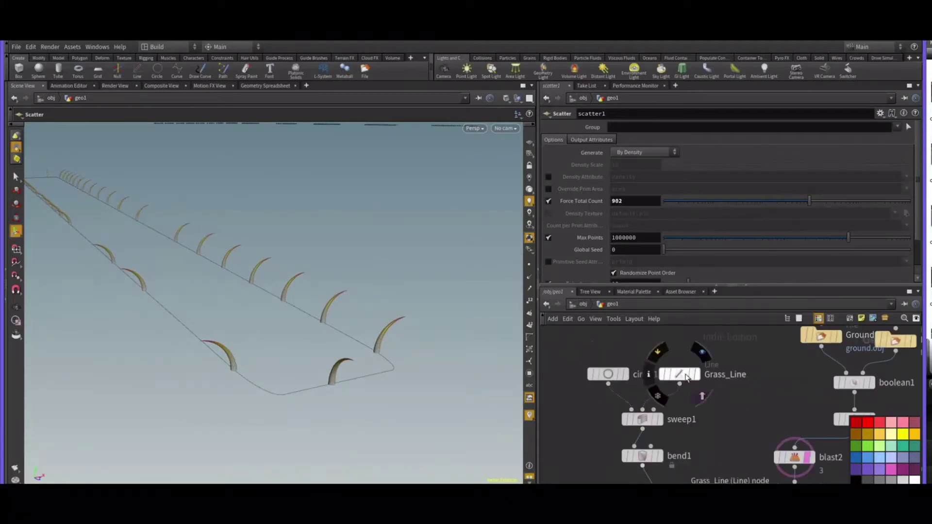
{"action": "left_click", "coordinate": [685, 377]}
{"action": "left_click_drag", "start_coordinate": [724, 174], "coordinate": [627, 181]}
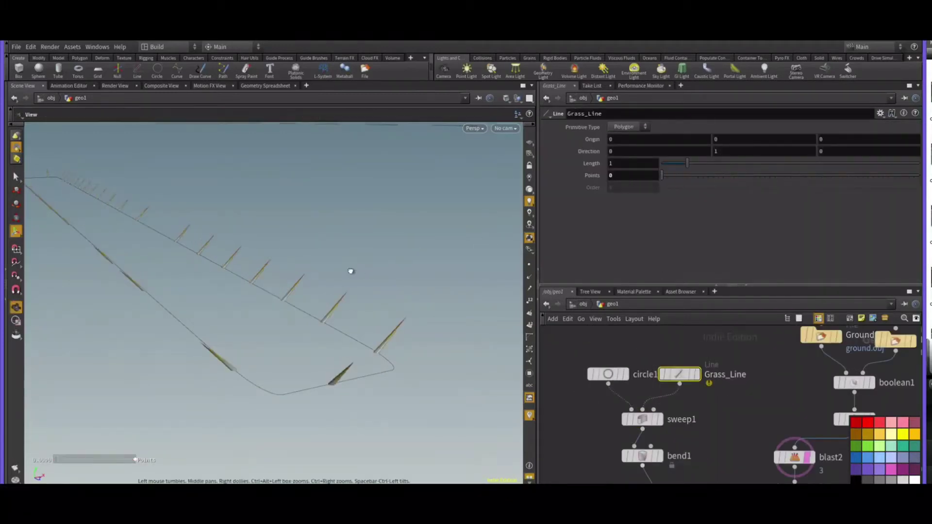
{"action": "left_click_drag", "start_coordinate": [350, 270], "coordinate": [324, 272], "text": "alt"}
{"action": "left_click_drag", "start_coordinate": [664, 177], "coordinate": [680, 180]}
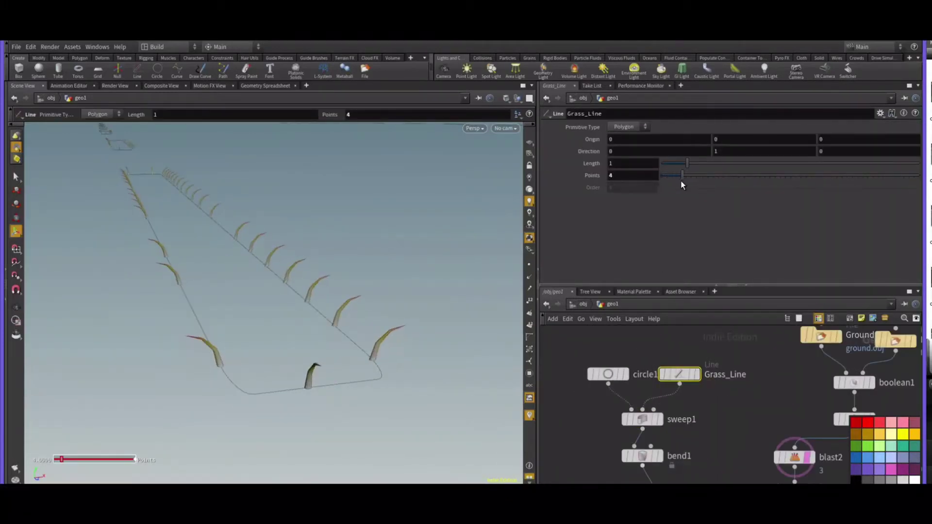
{"action": "left_click_drag", "start_coordinate": [413, 309], "coordinate": [292, 316], "text": "alt"}
- Set circle1's Divisions to 4 to simplify the blade's cross-section
{"action": "left_click", "coordinate": [608, 374]}
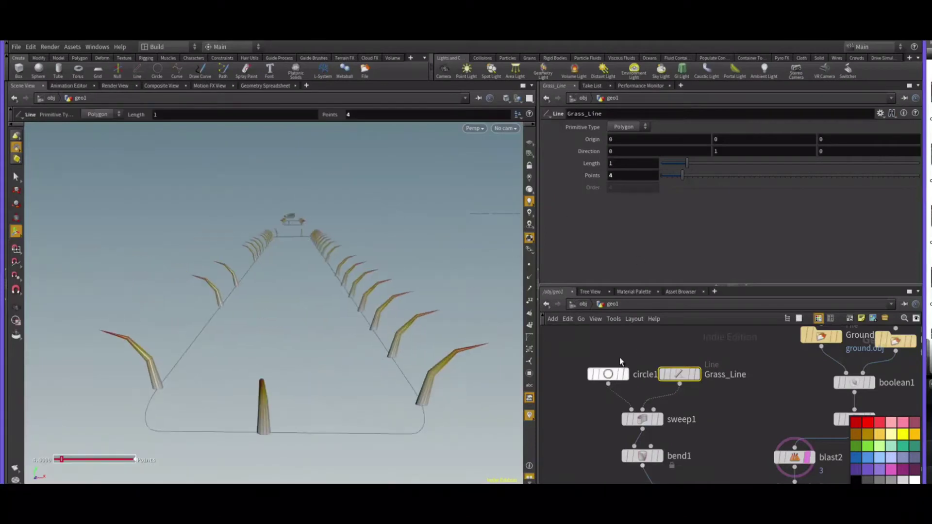
{"action": "left_click_drag", "start_coordinate": [699, 202], "coordinate": [678, 207]}
{"action": "left_click_drag", "start_coordinate": [447, 297], "coordinate": [413, 319], "text": "alt"}
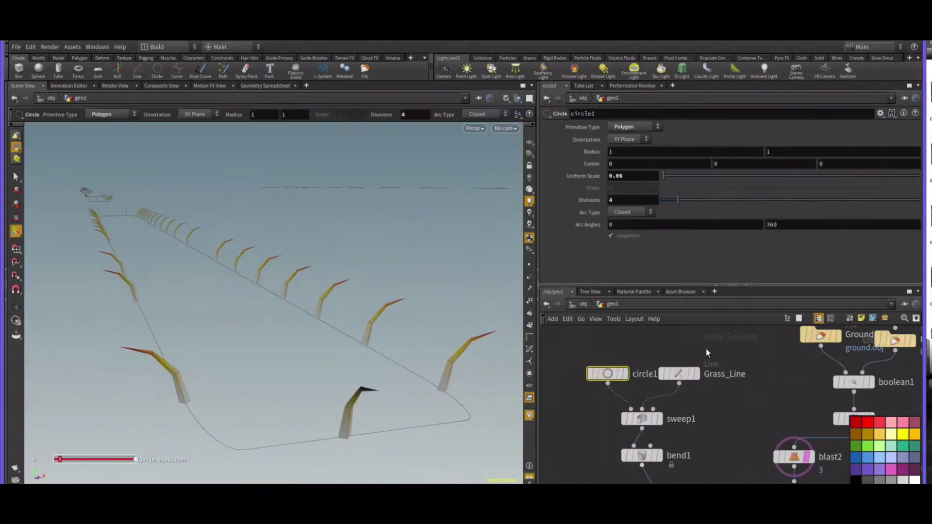
- Set scatter1's Force Total Count to 6401 to place more blades along the outlines
{"action": "scroll", "coordinate": [707, 351], "scroll_direction": "down", "scroll_amount": 2}
{"action": "middle_click_drag", "start_coordinate": [728, 404], "coordinate": [694, 343]}
{"action": "left_click", "coordinate": [709, 435]}
{"action": "left_click_drag", "start_coordinate": [811, 201], "coordinate": [904, 200]}
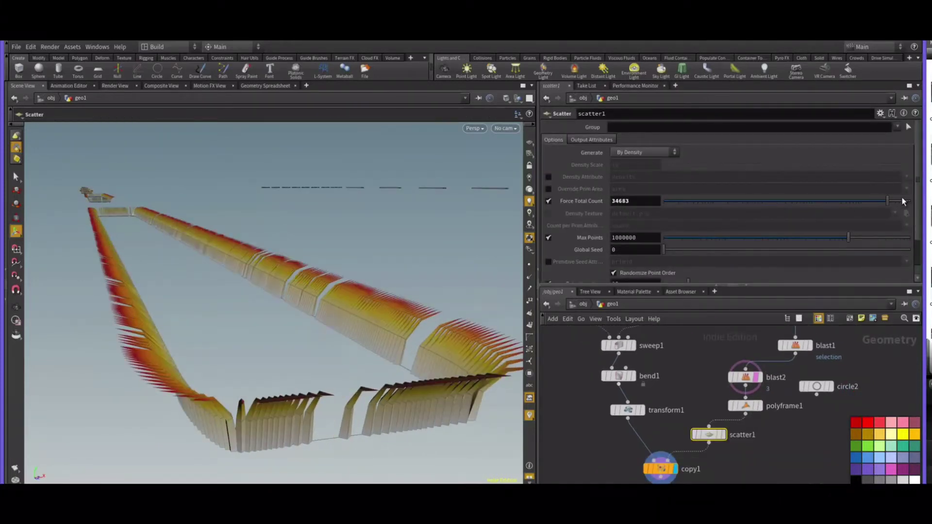
{"action": "left_click_drag", "start_coordinate": [784, 199], "coordinate": [851, 200]}
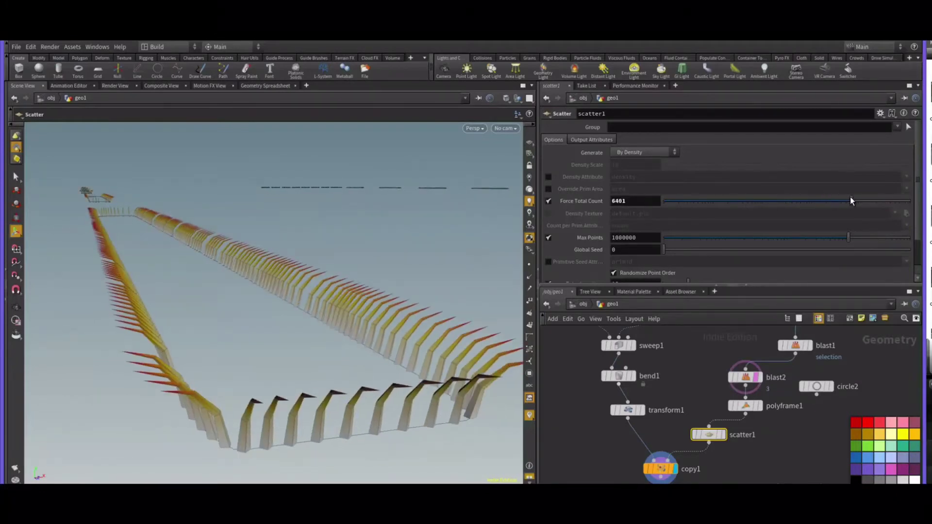
{"action": "key", "text": "Escape"}
{"action": "left_click_drag", "start_coordinate": [326, 285], "coordinate": [327, 316]}
{"action": "middle_click_drag", "start_coordinate": [327, 316], "coordinate": [680, 194]}
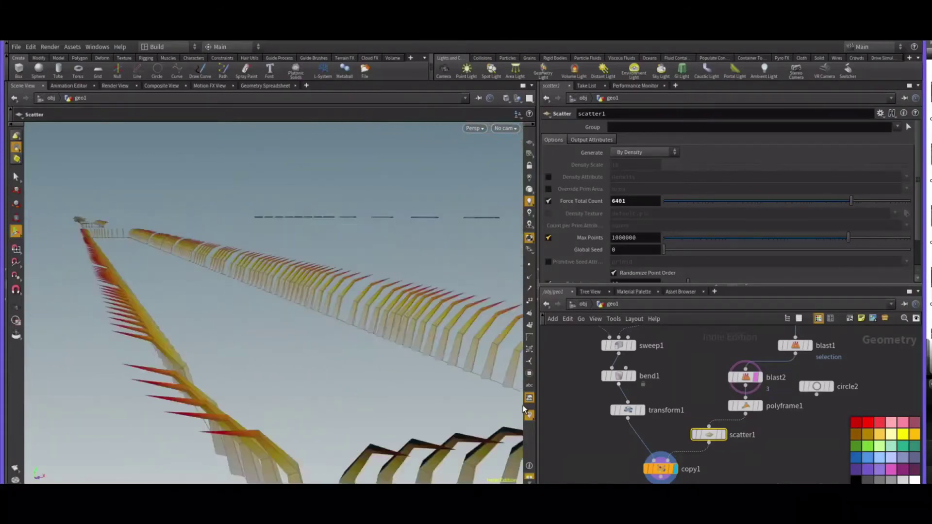
- Enable Stamp Inputs on copy1 and define Variable 1 as grassLength with the value $PT
{"action": "middle_click_drag", "start_coordinate": [659, 468], "coordinate": [660, 406]}
{"action": "left_click", "coordinate": [661, 406]}
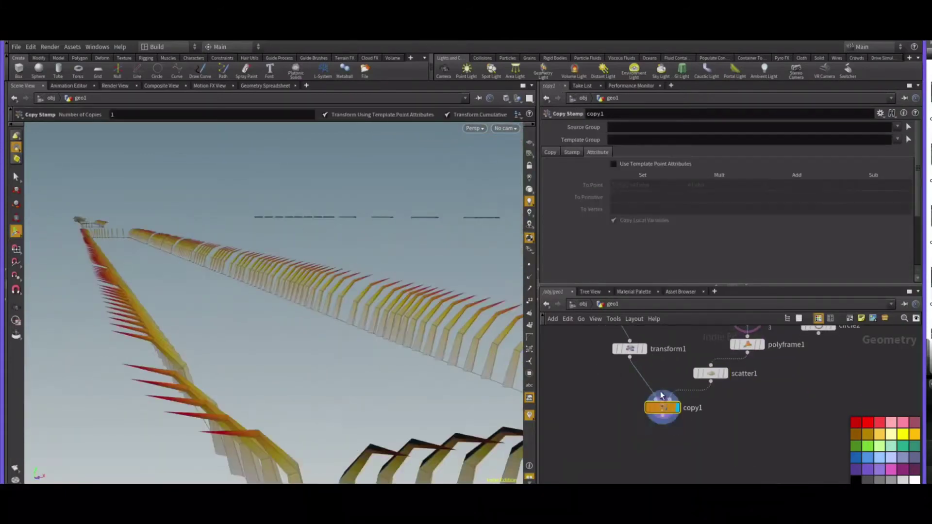
{"action": "left_click", "coordinate": [573, 152]}
{"action": "left_click", "coordinate": [622, 164]}
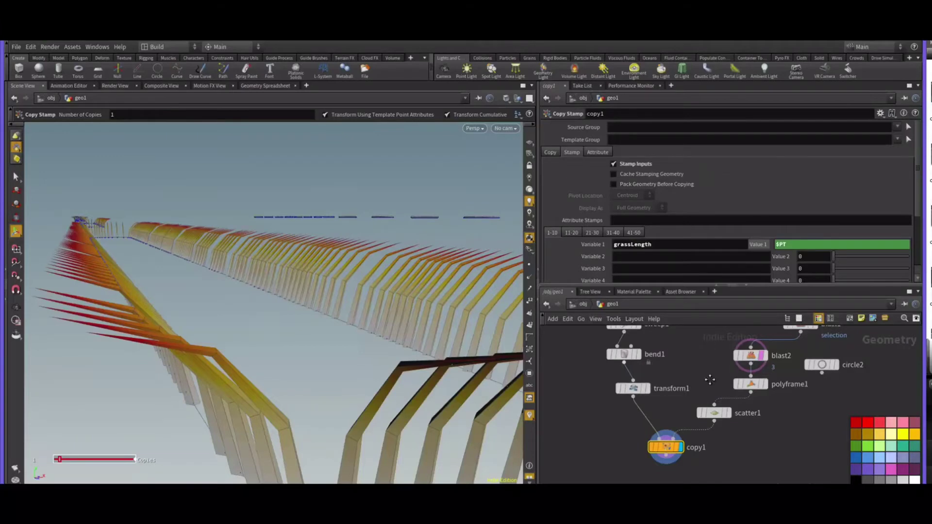
- Try different Length values on Grass_Line, ending at 1.27, to preview how the blades change
{"action": "middle_click_drag", "start_coordinate": [710, 380], "coordinate": [716, 430]}
{"action": "left_click", "coordinate": [660, 336]}
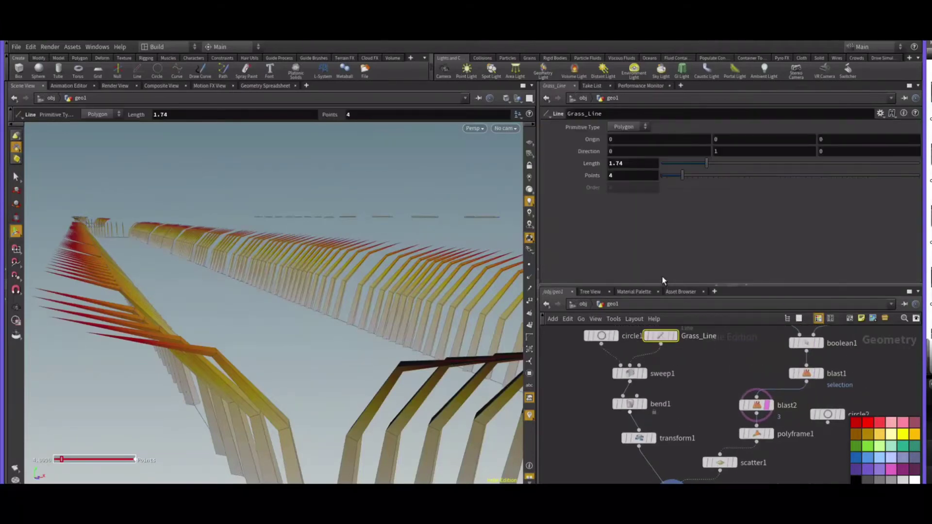
{"action": "left_click_drag", "start_coordinate": [740, 164], "coordinate": [694, 168]}
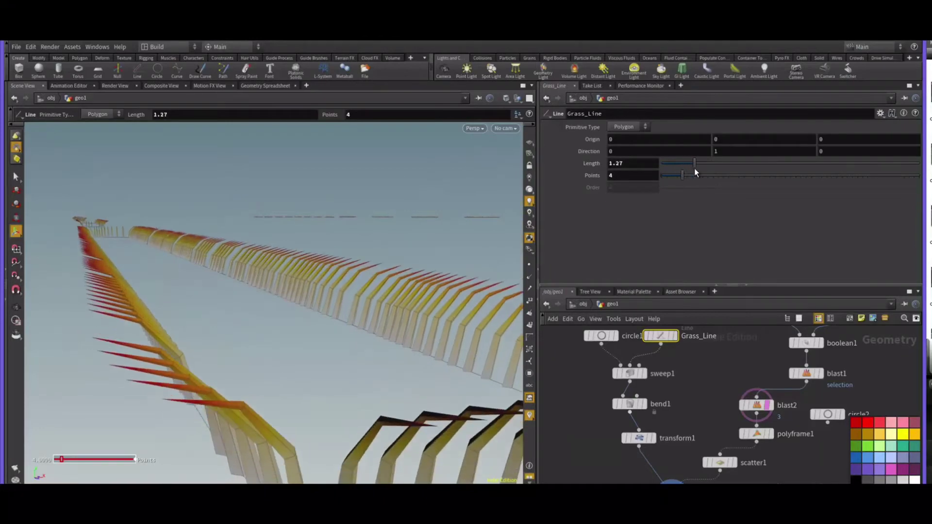
- Set Grass_Line's Length to the expression stamp("../copy1","grassLength",1)
{"action": "left_click_drag", "start_coordinate": [626, 164], "coordinate": [511, 165]}
{"action": "type", "text": "stamp)"}
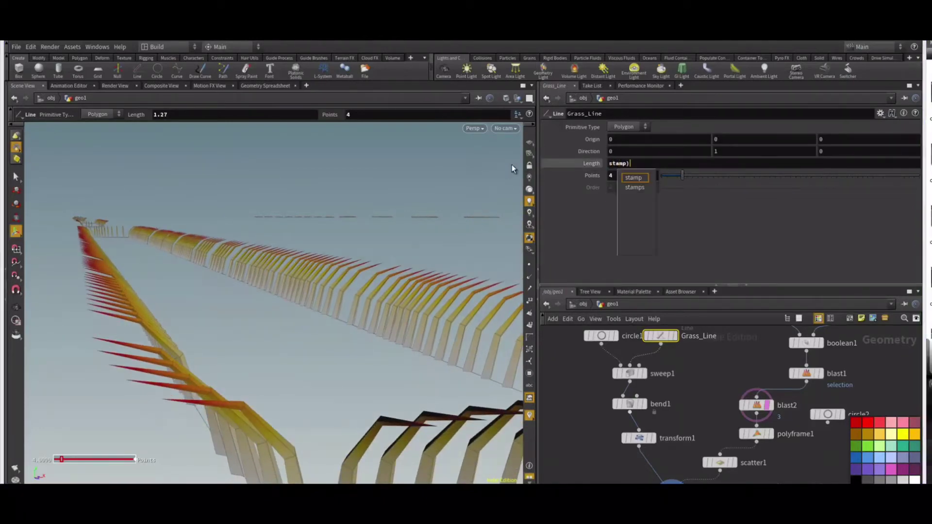
{"action": "key", "text": "BackSpace"}
{"action": "type", "text": "("}
{"action": "left_click", "coordinate": [649, 166]}
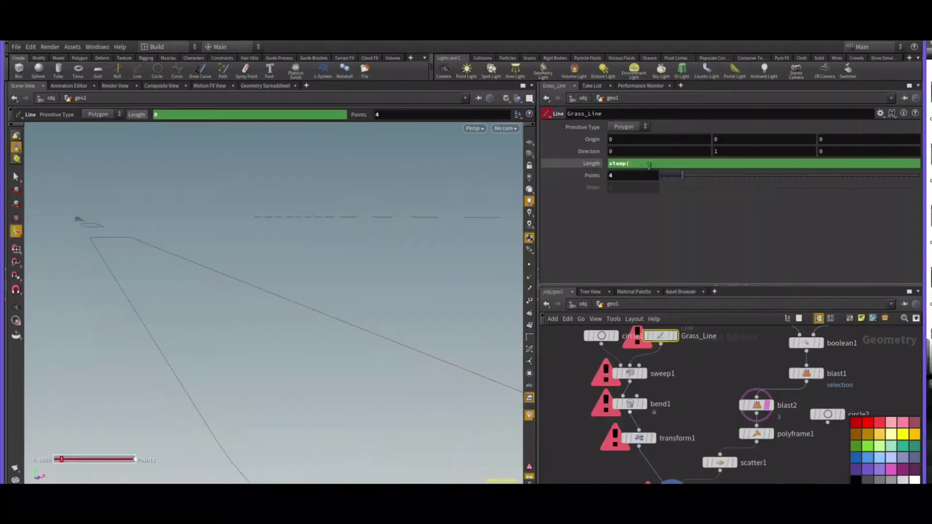
{"action": "type", "text": "\"../"}
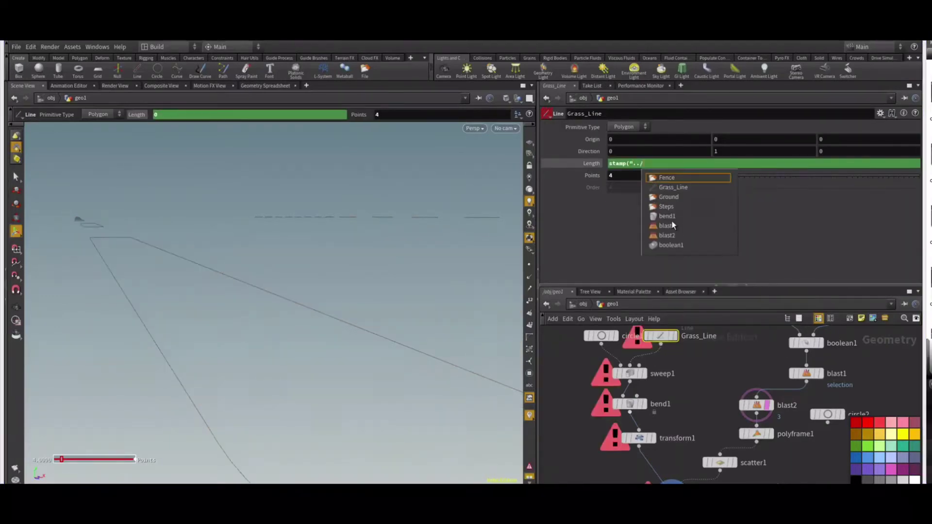
{"action": "type", "text": "copy1"}
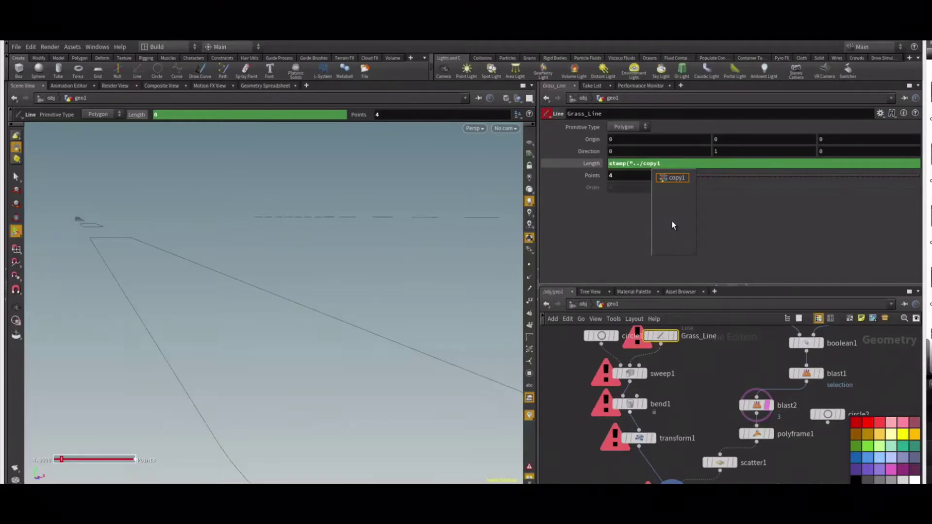
{"action": "type", "text": "\","}
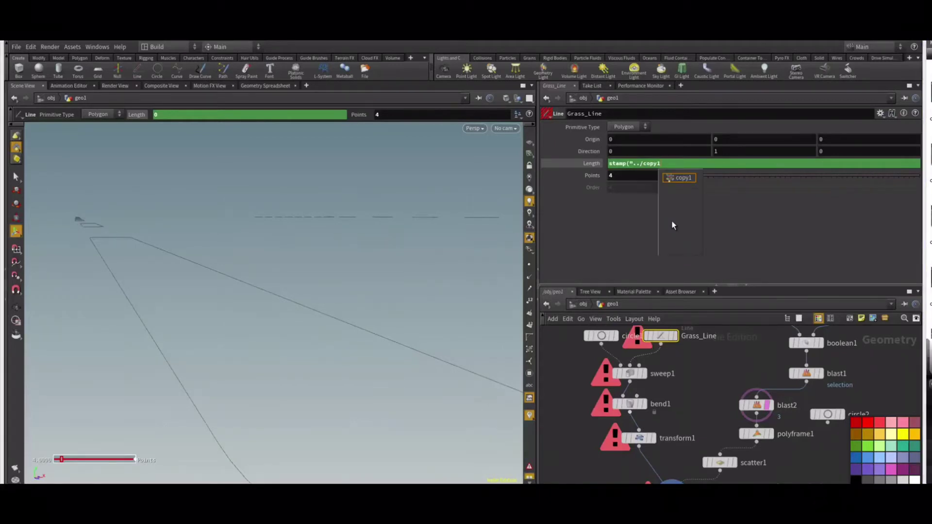
{"action": "type", "text": "\""}
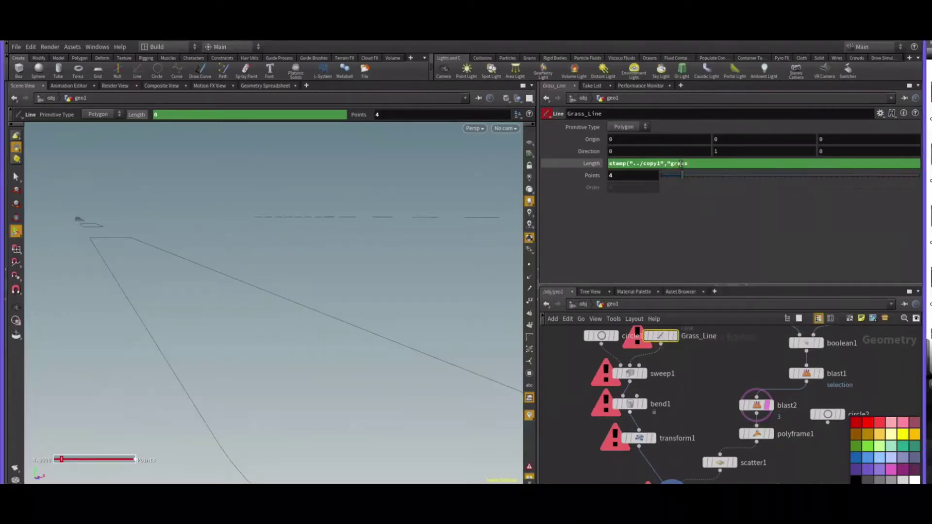
{"action": "type", "text": "grassLength\""}
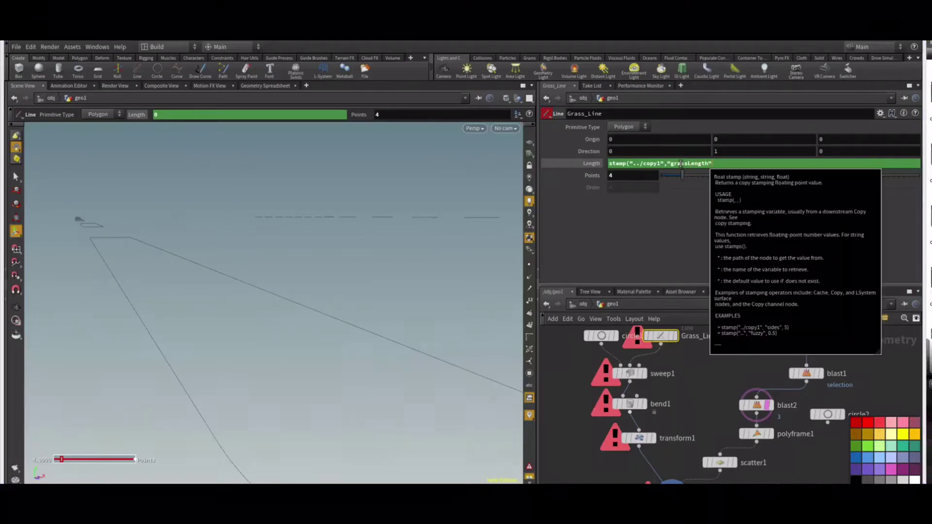
{"action": "type", "text": ",1)"}
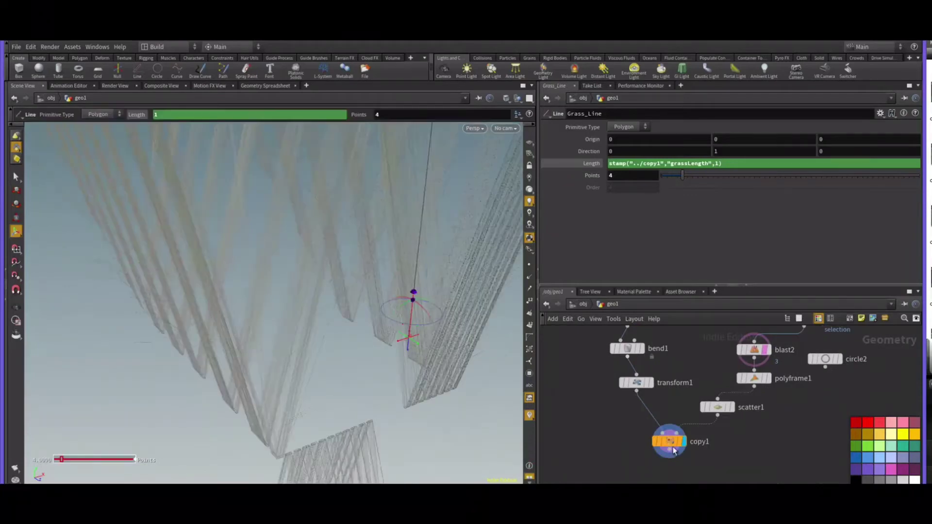
- Try fixed grassLength values of .2 and .3 on copy1 to check how the stamped blades respond
{"action": "left_click", "coordinate": [670, 444]}
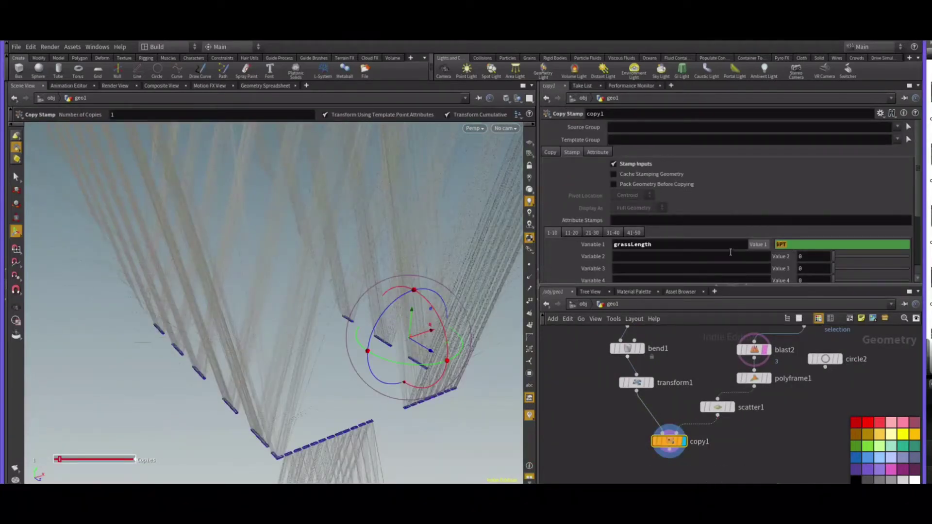
{"action": "type", "text": ".2"}
{"action": "key", "text": "Return"}
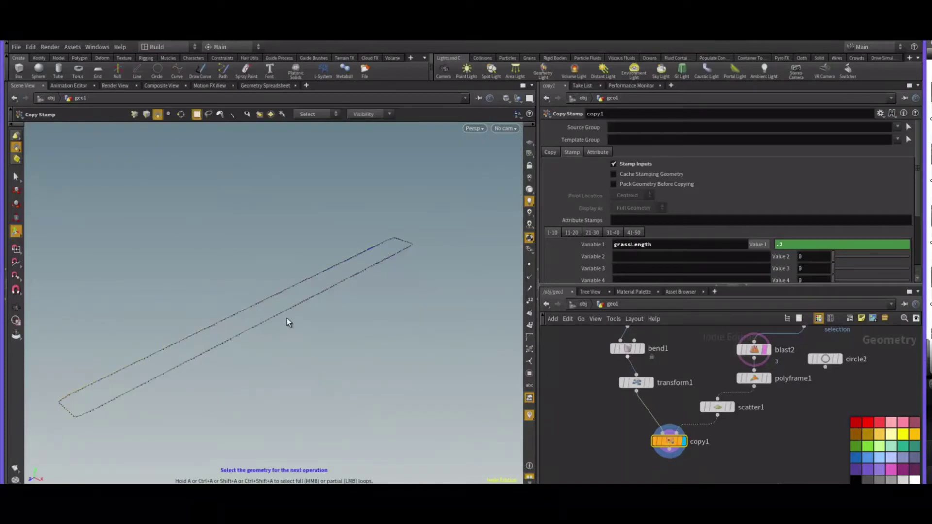
{"action": "left_click_drag", "start_coordinate": [225, 276], "coordinate": [249, 314]}
{"action": "right_click_drag", "start_coordinate": [250, 314], "coordinate": [275, 344], "text": "alt"}
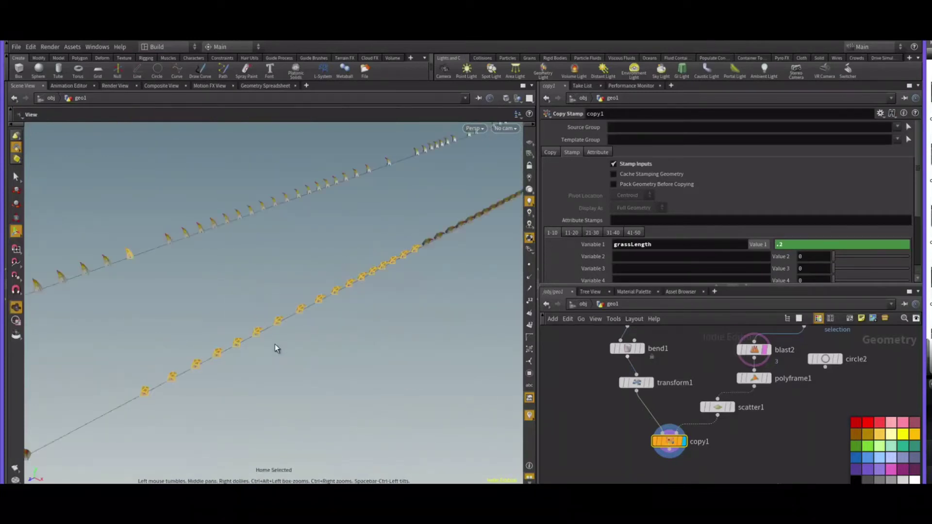
{"action": "left_click_drag", "start_coordinate": [276, 344], "coordinate": [163, 332], "text": "alt"}
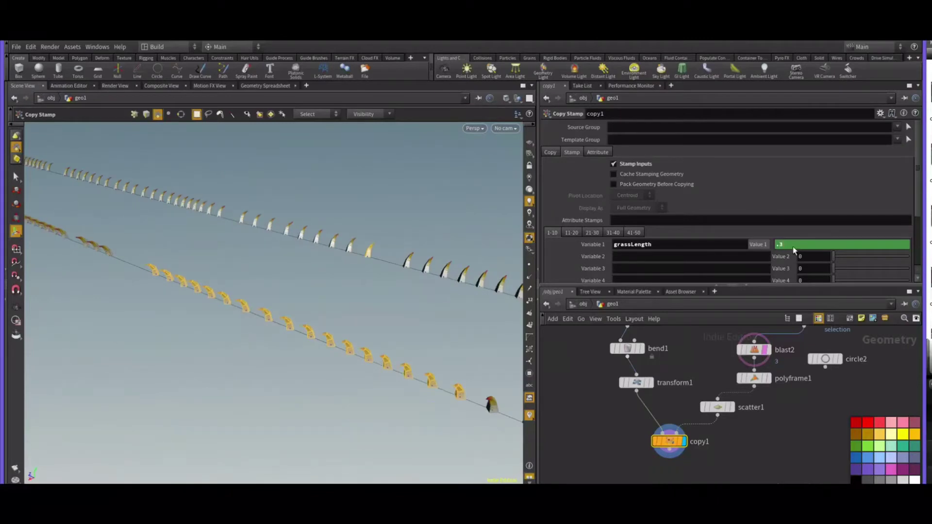
- Set copy1's grassLength value to rand($PT) to randomize the blade lengths and inspect the blades up close
{"action": "type", "text": "rand("}
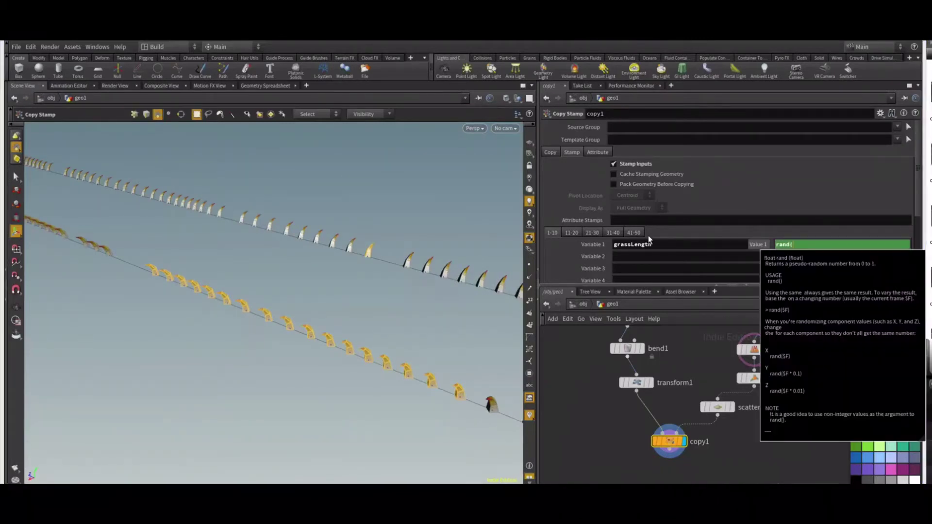
{"action": "type", "text": "$PT)"}
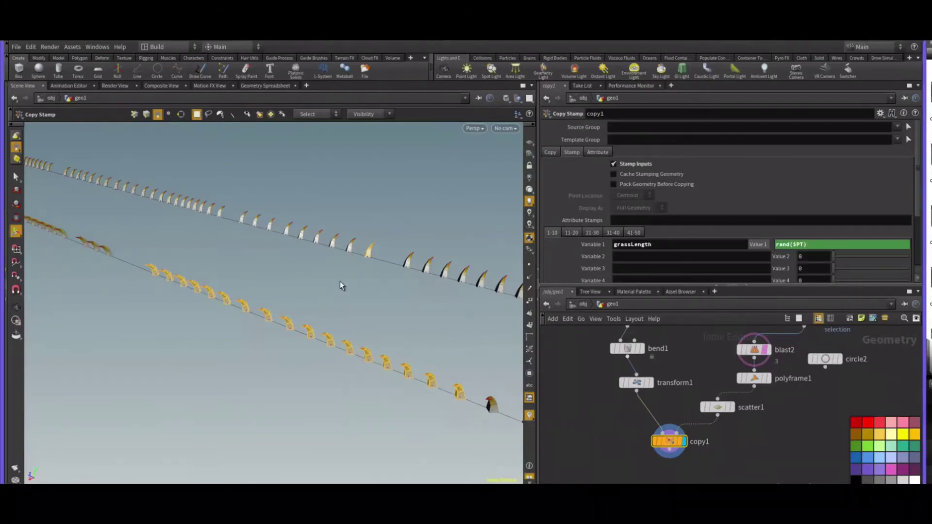
{"action": "left_click_drag", "start_coordinate": [340, 282], "coordinate": [321, 243], "text": "alt"}
{"action": "right_click_drag", "start_coordinate": [320, 243], "coordinate": [275, 267], "text": "alt"}
{"action": "left_click_drag", "start_coordinate": [275, 266], "coordinate": [298, 322], "text": "alt"}
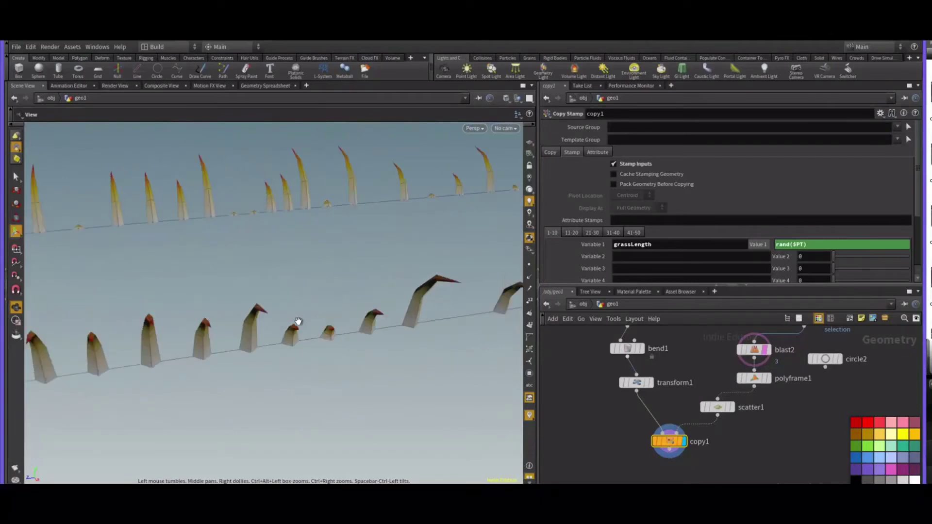
- Remap copy1's random grassLength value with fit(rand($PT),0,1,.5,1) to set a minimum blade length
{"action": "middle_click_drag", "start_coordinate": [773, 432], "coordinate": [745, 397]}
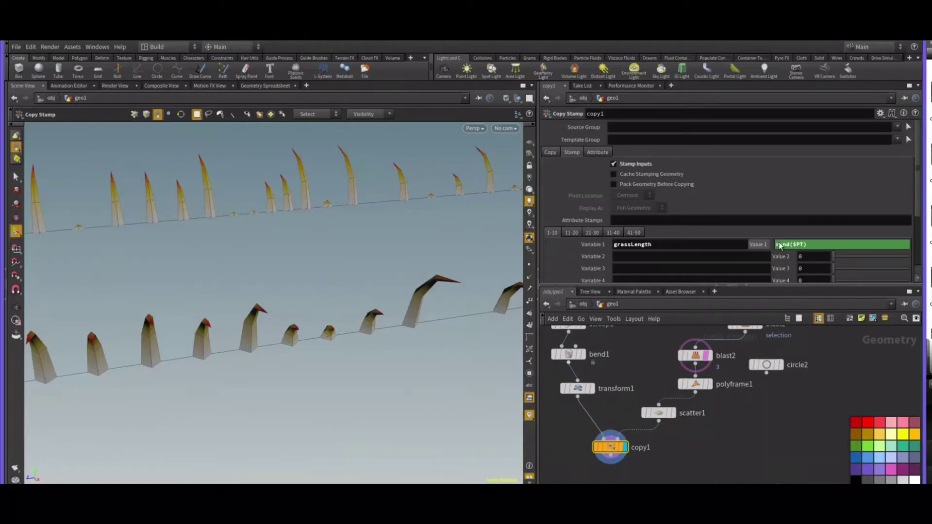
{"action": "type", "text": "fit("}
{"action": "type", "text": ",0,1,.5,1"}
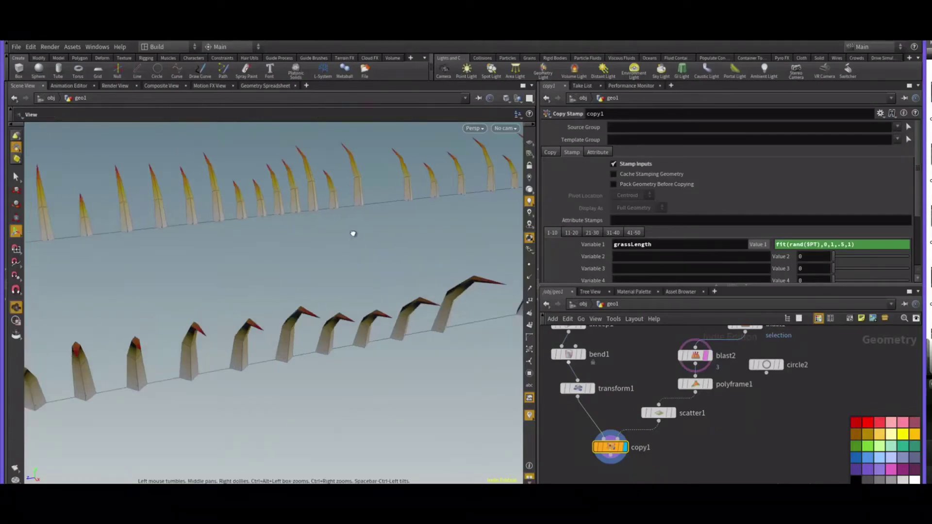
{"action": "left_click_drag", "start_coordinate": [352, 230], "coordinate": [423, 280], "text": "alt"}
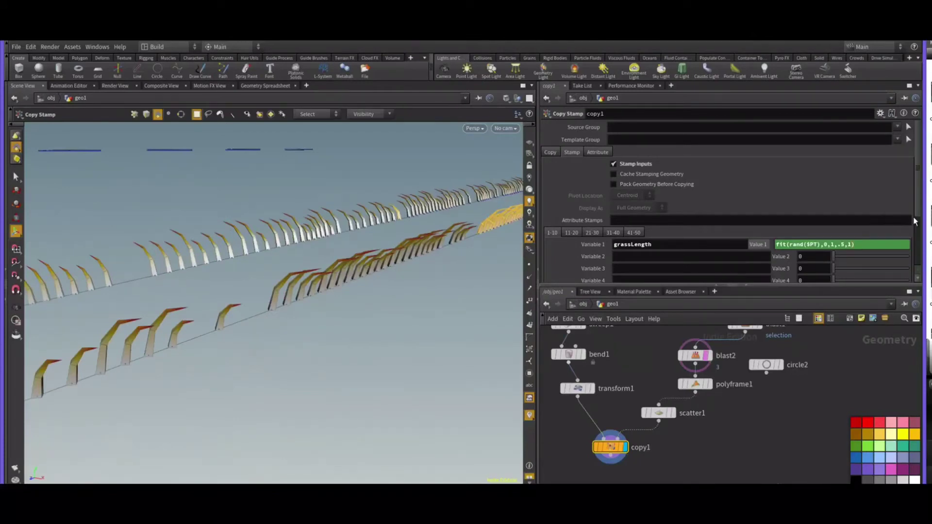
- Set the maximum in copy1's grassLength fit expression to 3 and view the blades along the outlines
{"action": "key", "text": "BackSpace"}
{"action": "type", "text": "3"}
{"action": "key", "text": "Return"}
{"action": "left_click_drag", "start_coordinate": [401, 258], "coordinate": [362, 304]}
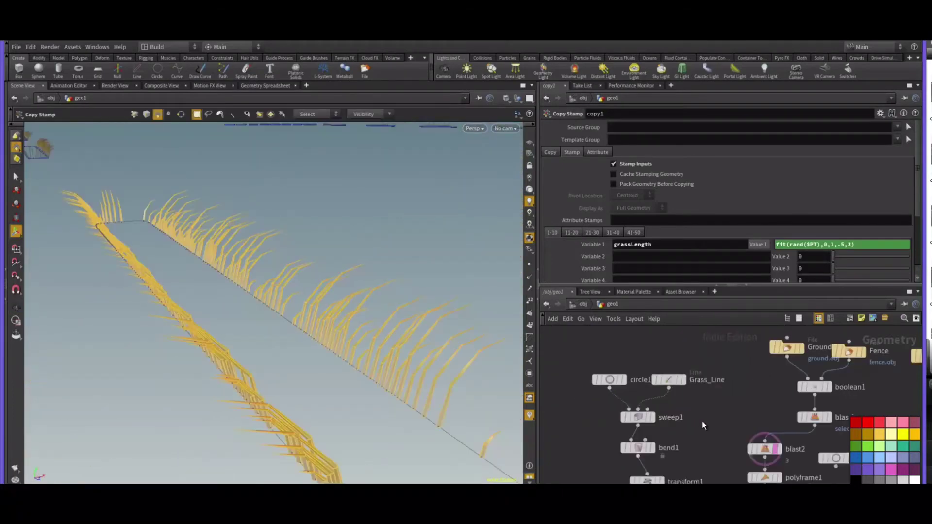
- Add a Null node beside the blade network and rename it Controller
{"action": "key", "text": "Tab"}
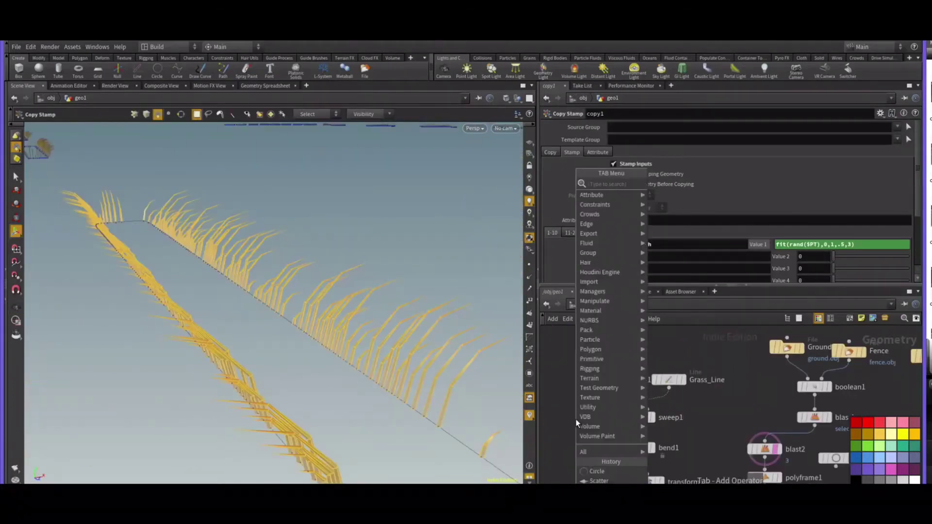
{"action": "type", "text": "null"}
{"action": "key", "text": "Return"}
{"action": "left_click", "coordinate": [576, 418]}
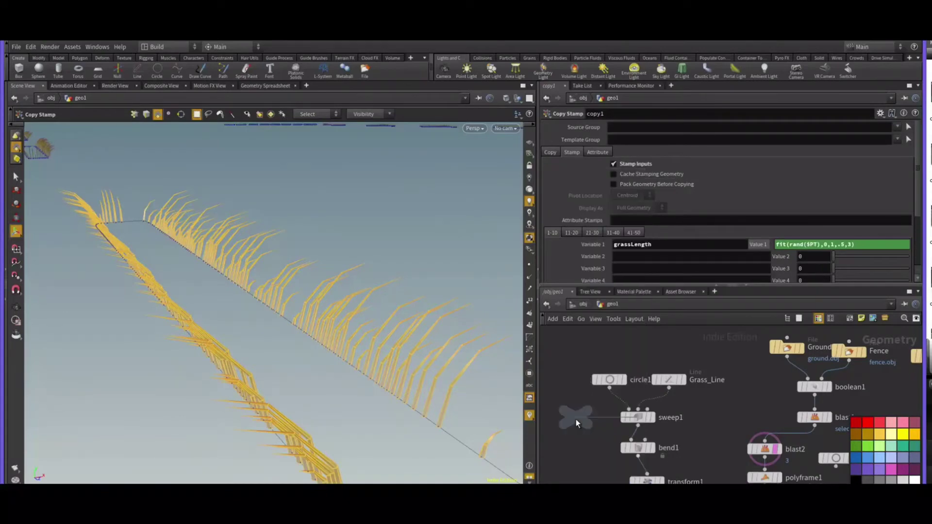
{"action": "double_click", "coordinate": [602, 417]}
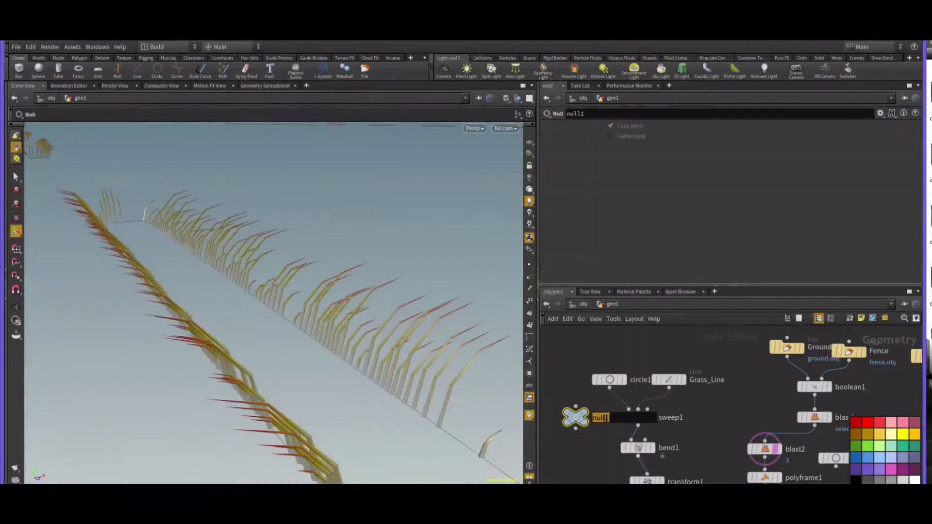
{"action": "type", "text": "Controller"}
{"action": "key", "text": "Return"}
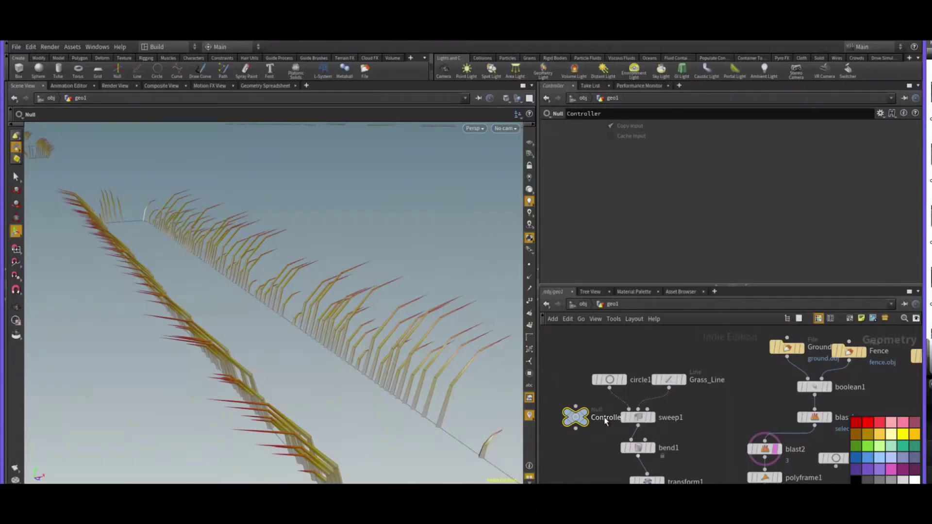
{"action": "middle_click_drag", "start_coordinate": [604, 417], "coordinate": [640, 400]}
- Add a float parameter named Grass_Max_Length with the label Grass Max Length to Controller's parameter interface
{"action": "left_click", "coordinate": [880, 113]}
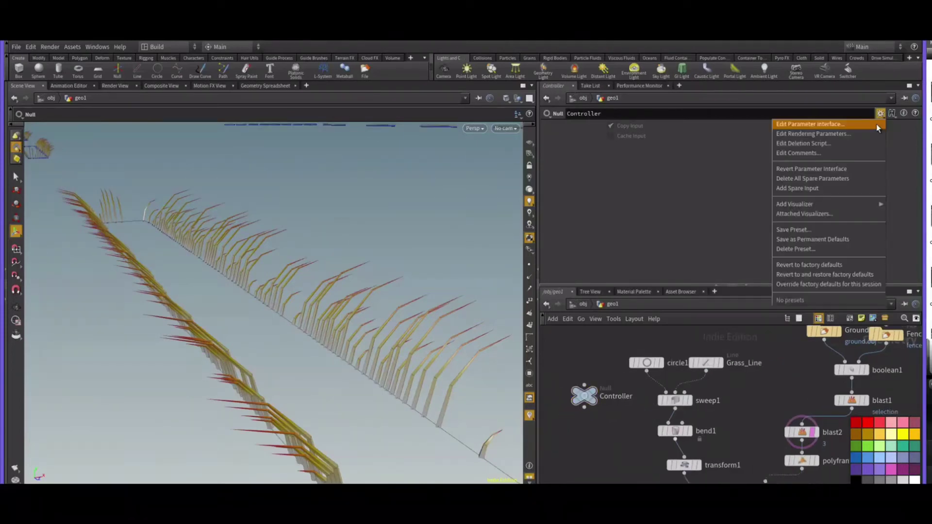
{"action": "left_click", "coordinate": [826, 125]}
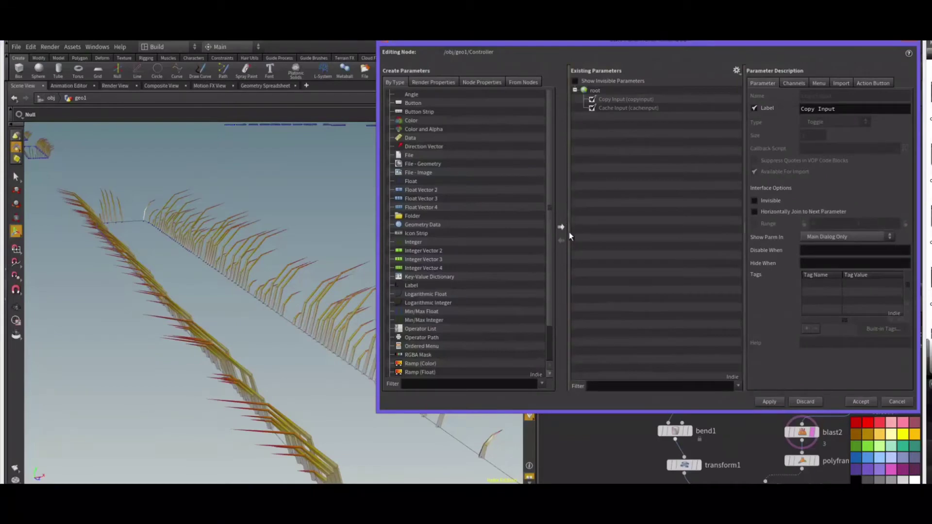
{"action": "scroll", "coordinate": [553, 325], "scroll_direction": "down", "scroll_amount": 2}
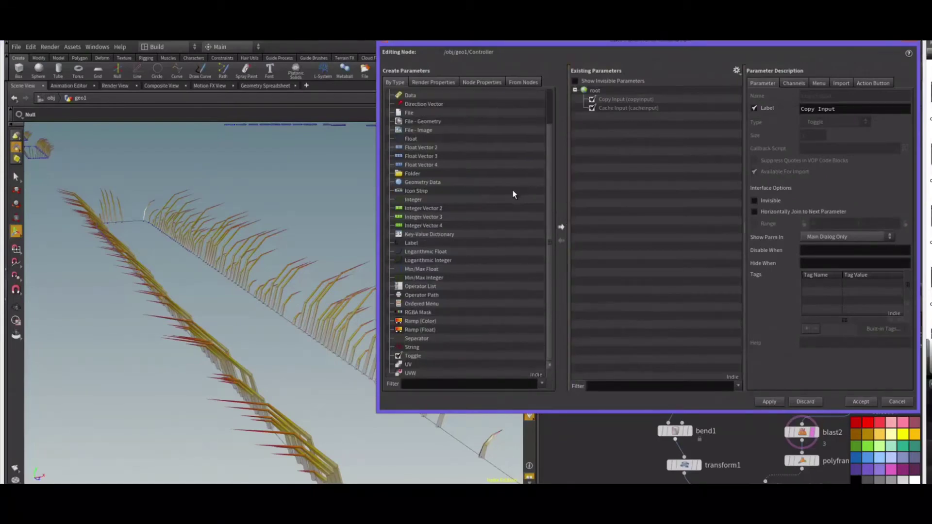
{"action": "scroll", "coordinate": [514, 194], "scroll_direction": "up", "scroll_amount": 2}
{"action": "left_click_drag", "start_coordinate": [411, 180], "coordinate": [617, 162]}
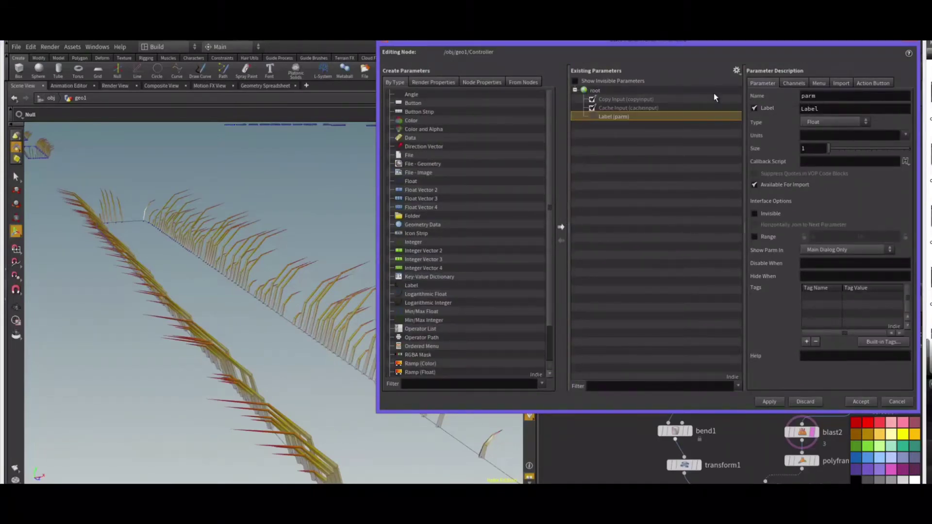
{"action": "type", "text": "Grass_Max_Length"}
{"action": "key", "text": "Tab"}
{"action": "type", "text": "Grass Max Length"}
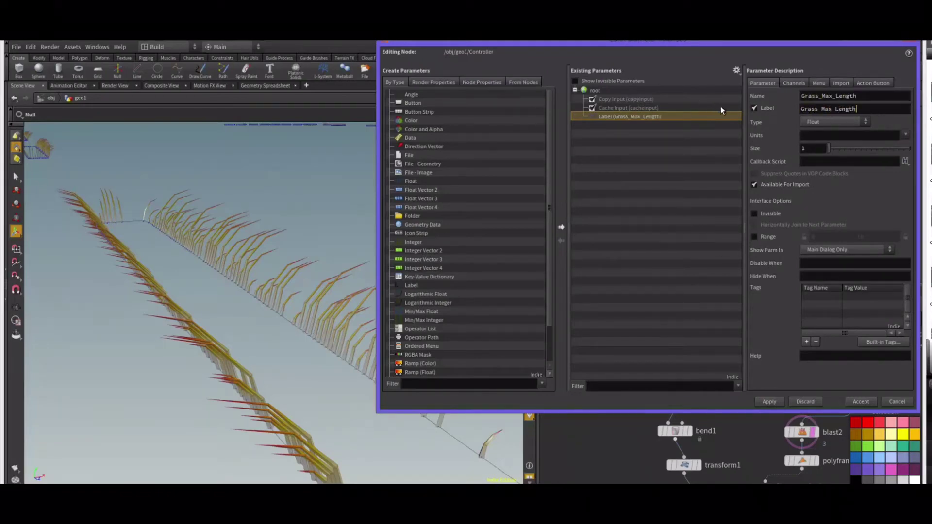
{"action": "key", "text": "Tab"}
- Add a second float parameter named Grass_Min_Length, labelled Grass Min Length, to Controller and accept the interface changes
{"action": "left_click_drag", "start_coordinate": [418, 183], "coordinate": [646, 127]}
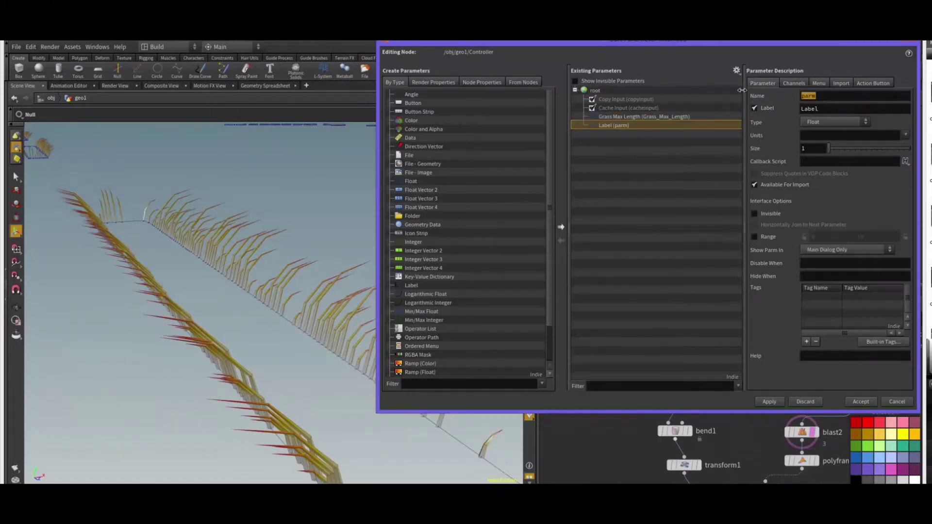
{"action": "type", "text": "Grass_Min_Leng"}
{"action": "type", "text": "th"}
{"action": "key", "text": "Tab"}
{"action": "type", "text": "G"}
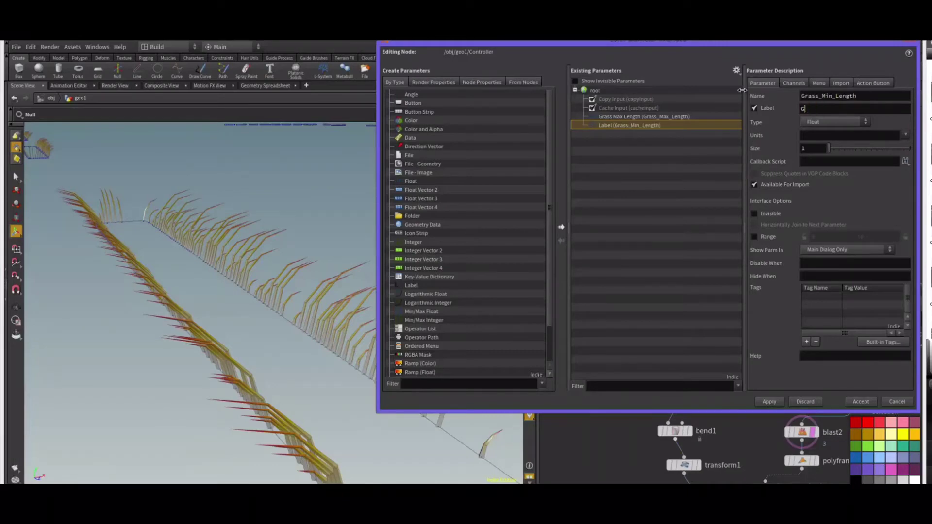
{"action": "type", "text": "rass Min Length"}
{"action": "key", "text": "Return"}
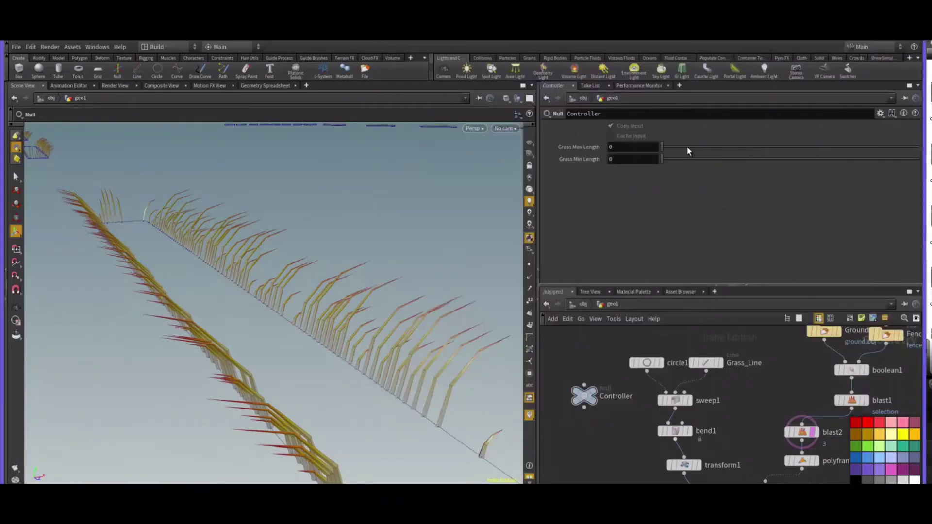
- Replace the maximum in copy1's grassLength fit expression with a relative reference to Controller's Grass_Max_Length
{"action": "left_click_drag", "start_coordinate": [695, 144], "coordinate": [618, 141]}
{"action": "right_click", "coordinate": [616, 147]}
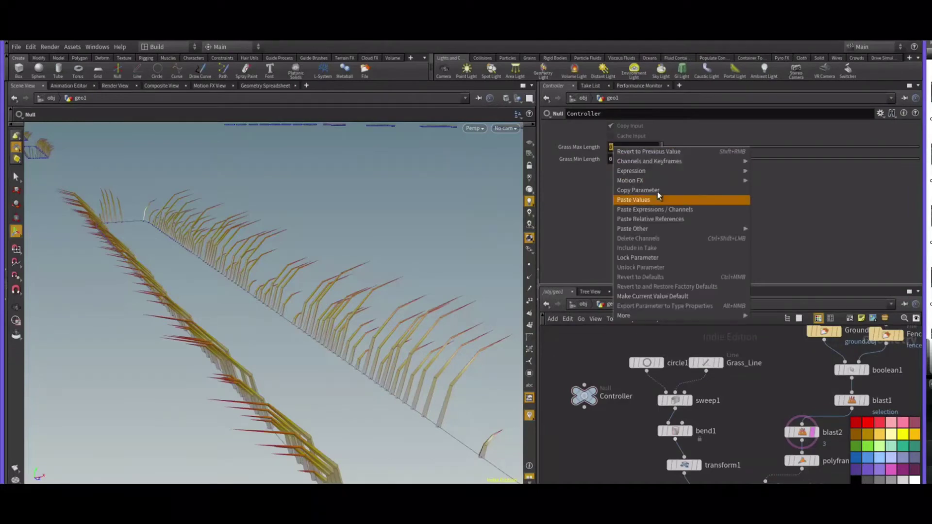
{"action": "left_click", "coordinate": [657, 192]}
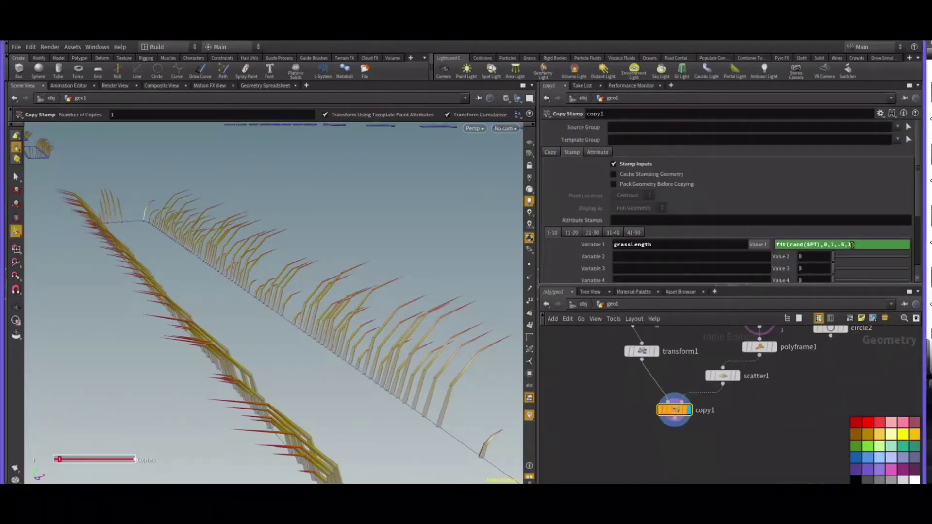
{"action": "right_click", "coordinate": [852, 244]}
{"action": "left_click", "coordinate": [830, 317]}
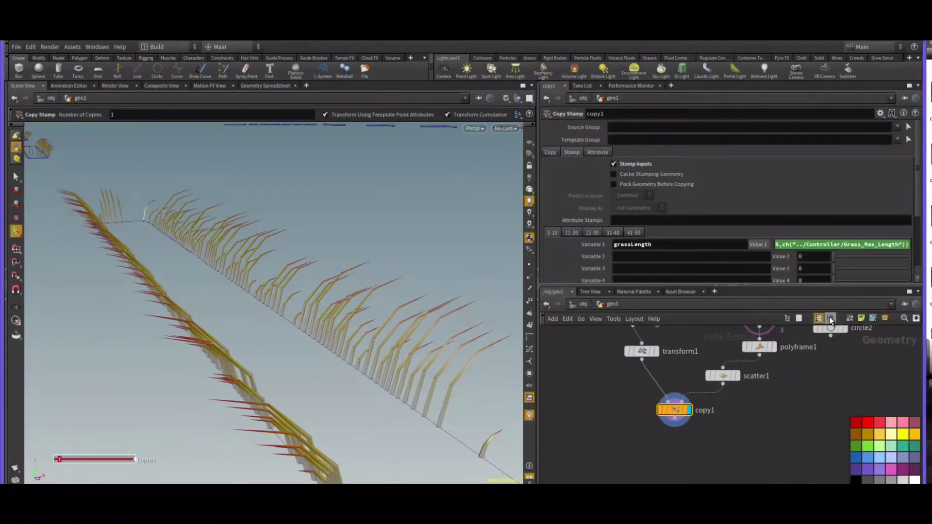
{"action": "left_click_drag", "start_coordinate": [789, 246], "coordinate": [771, 248]}
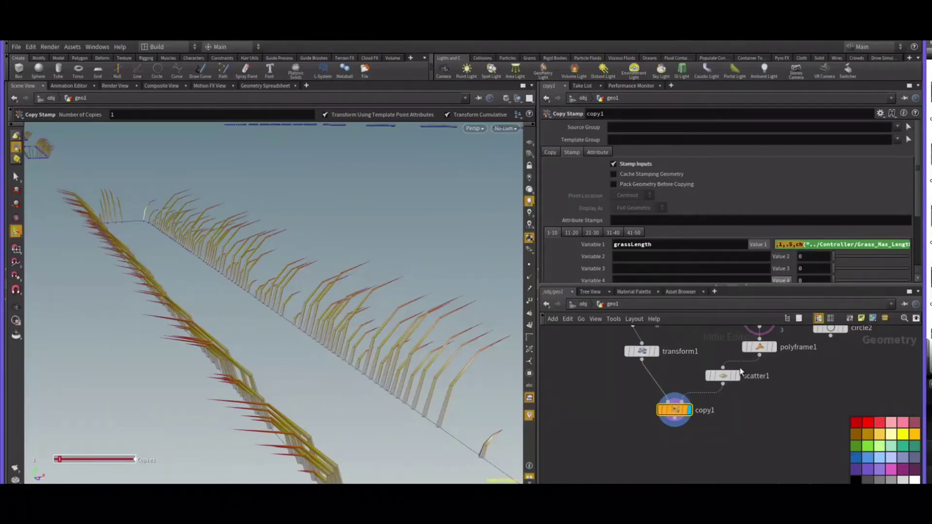
- Set Controller's Grass Max Length to 3.24
{"action": "left_click", "coordinate": [730, 414]}
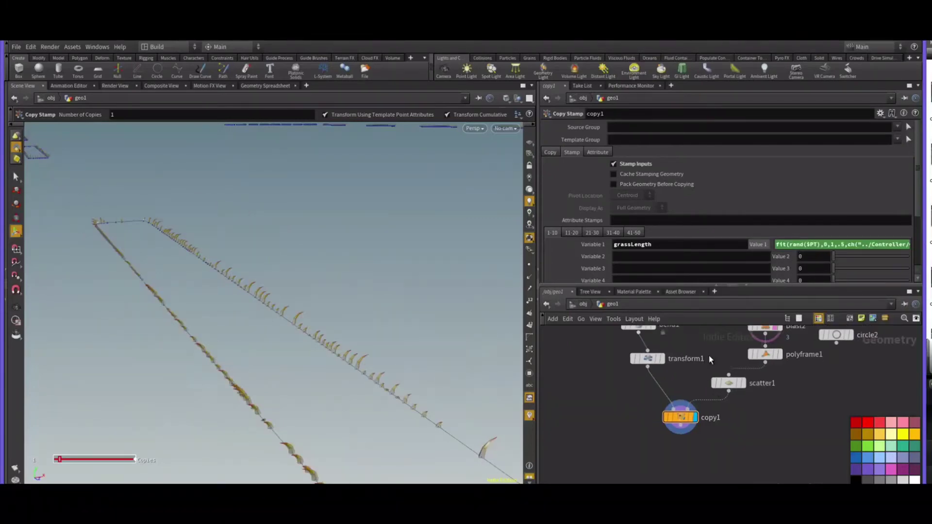
{"action": "left_click", "coordinate": [585, 346]}
{"action": "left_click_drag", "start_coordinate": [671, 149], "coordinate": [744, 150]}
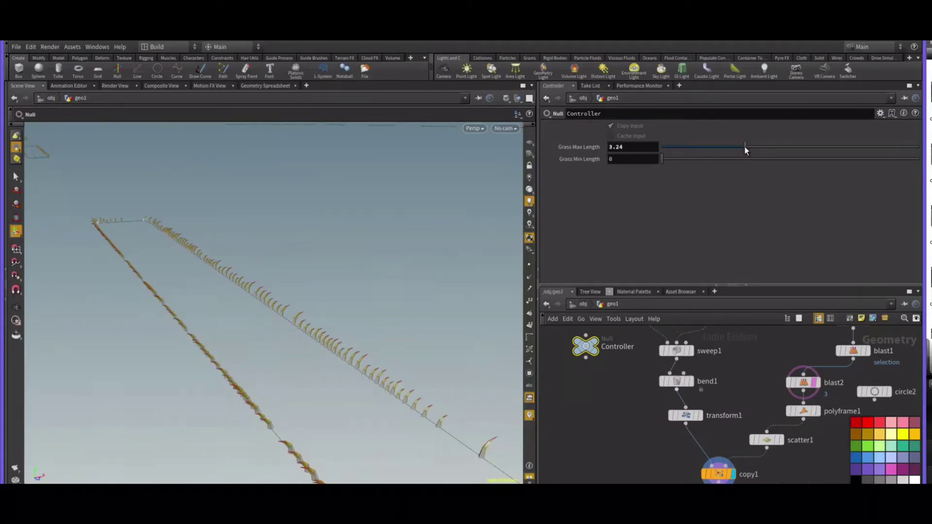
- Replace the minimum in copy1's grassLength fit expression with a relative reference to Controller's Grass_Min_Length, and set that parameter to 1
{"action": "right_click", "coordinate": [614, 160]}
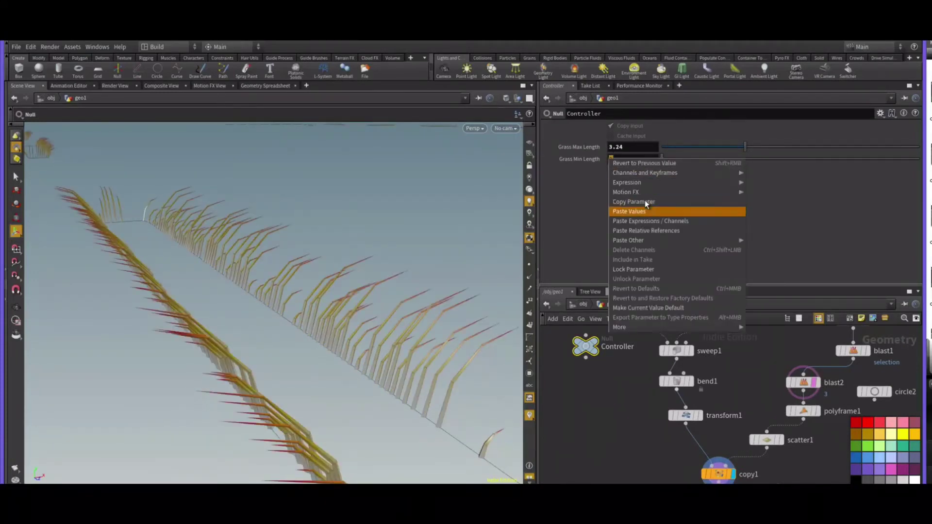
{"action": "left_click", "coordinate": [644, 201]}
{"action": "left_click", "coordinate": [719, 474]}
{"action": "left_click_drag", "start_coordinate": [846, 245], "coordinate": [799, 246]}
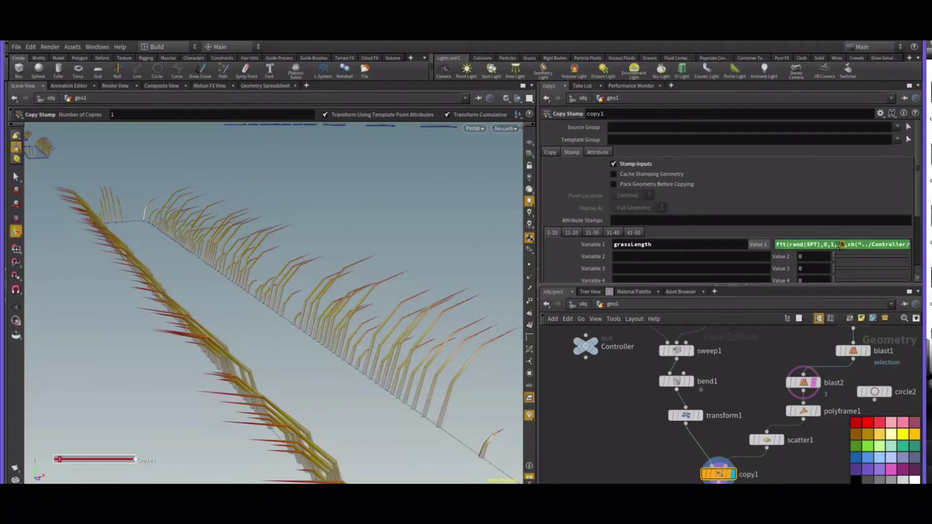
{"action": "right_click", "coordinate": [839, 244]}
{"action": "left_click", "coordinate": [839, 319]}
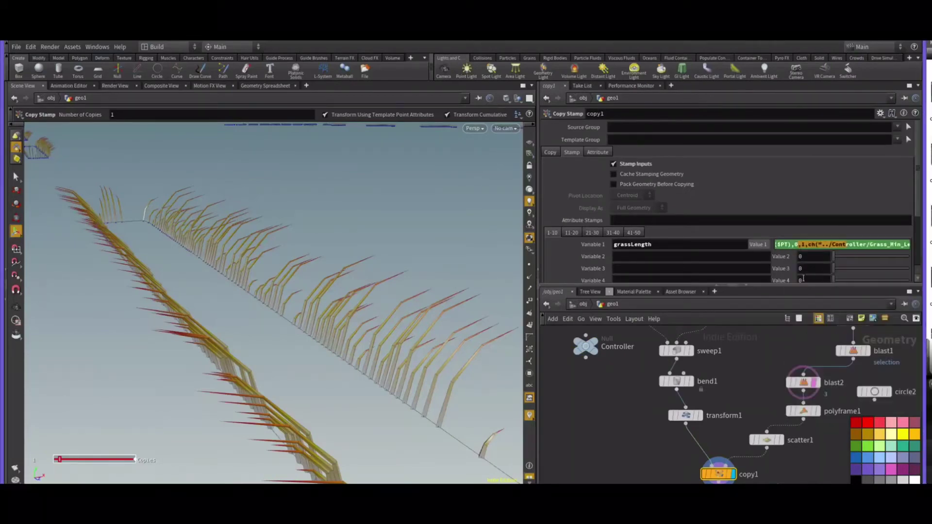
{"action": "left_click", "coordinate": [585, 348]}
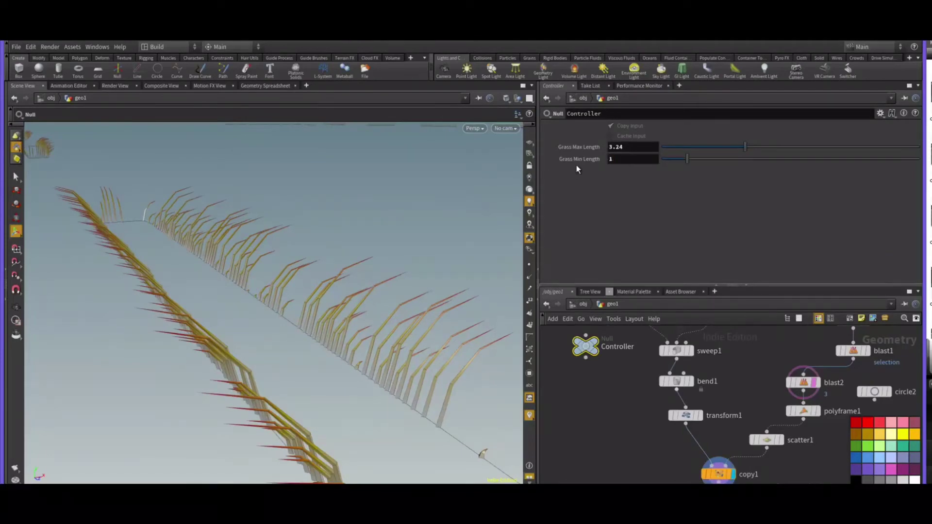
{"action": "left_click_drag", "start_coordinate": [327, 258], "coordinate": [335, 234], "text": "alt"}
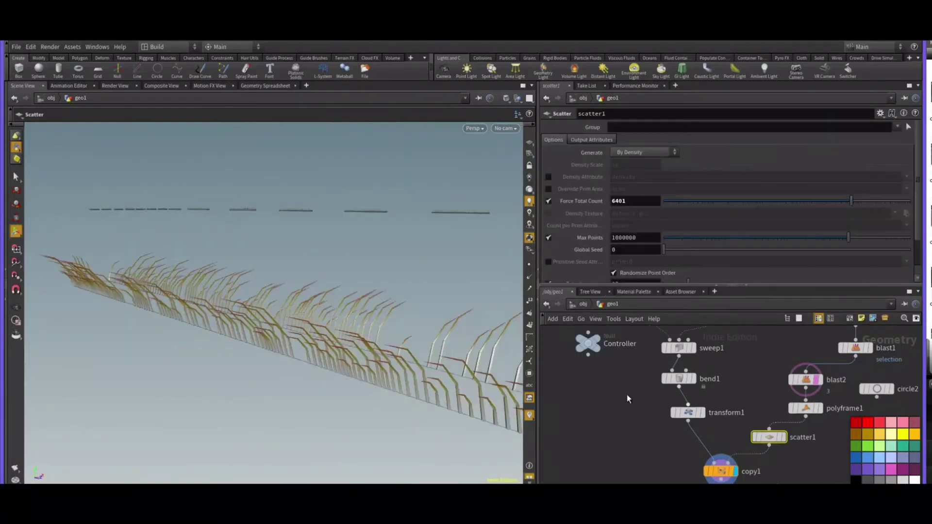
- Add an integer parameter named Grass_Count, labelled Grass Count, to Controller's parameter interface and accept the changes
{"action": "middle_click_drag", "start_coordinate": [627, 394], "coordinate": [642, 403]}
{"action": "left_click", "coordinate": [604, 356]}
{"action": "right_click", "coordinate": [607, 198]}
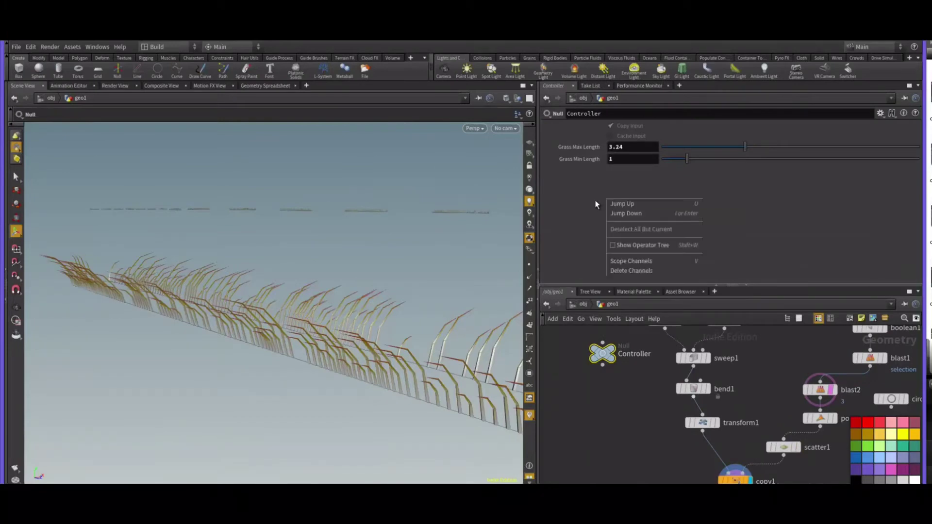
{"action": "left_click", "coordinate": [880, 114]}
{"action": "left_click", "coordinate": [875, 126]}
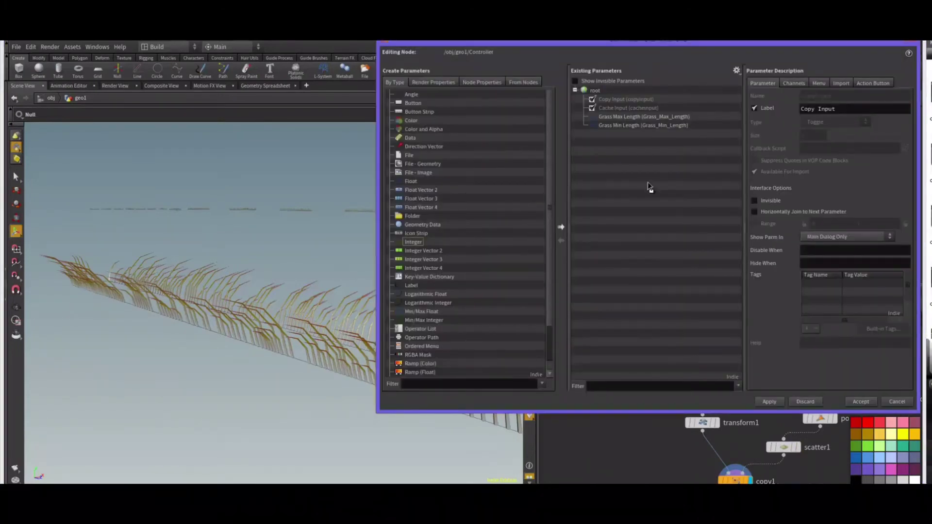
{"action": "left_click_drag", "start_coordinate": [413, 242], "coordinate": [611, 134]}
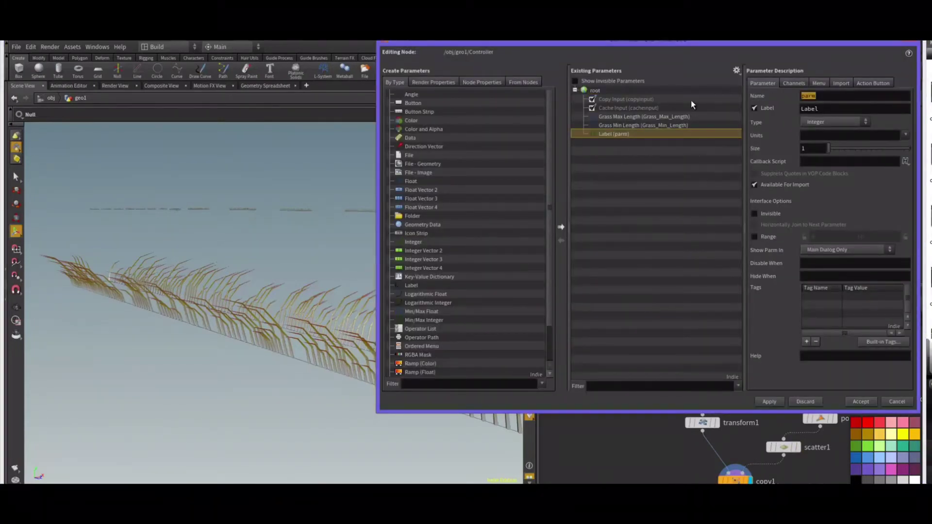
{"action": "type", "text": "Grass_Coo"}
{"action": "type", "text": "nt"}
{"action": "key", "text": "Tab"}
{"action": "type", "text": "Grass Count"}
{"action": "key", "text": "Tab"}
{"action": "left_click", "coordinate": [868, 404]}
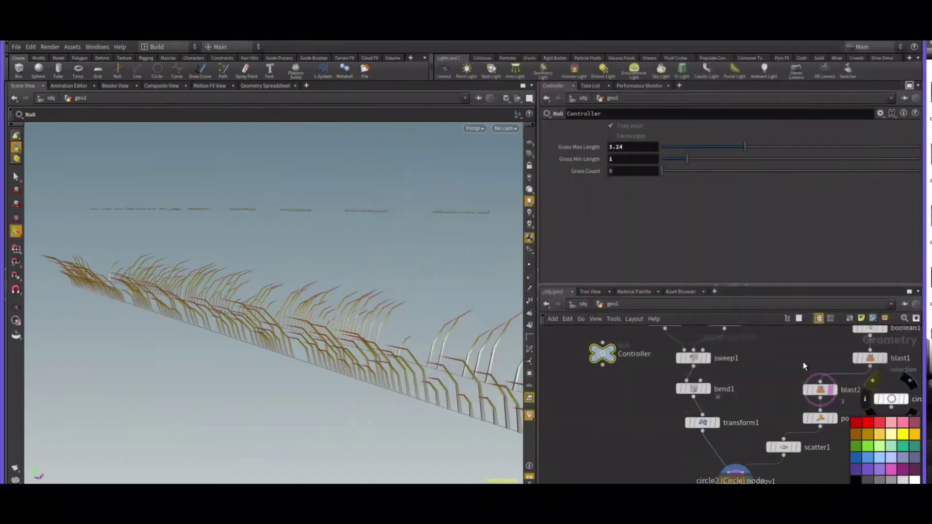
- Link scatter1's Force Total Count to Controller's Grass Count with a relative reference
{"action": "right_click", "coordinate": [625, 171]}
{"action": "left_click", "coordinate": [676, 218]}
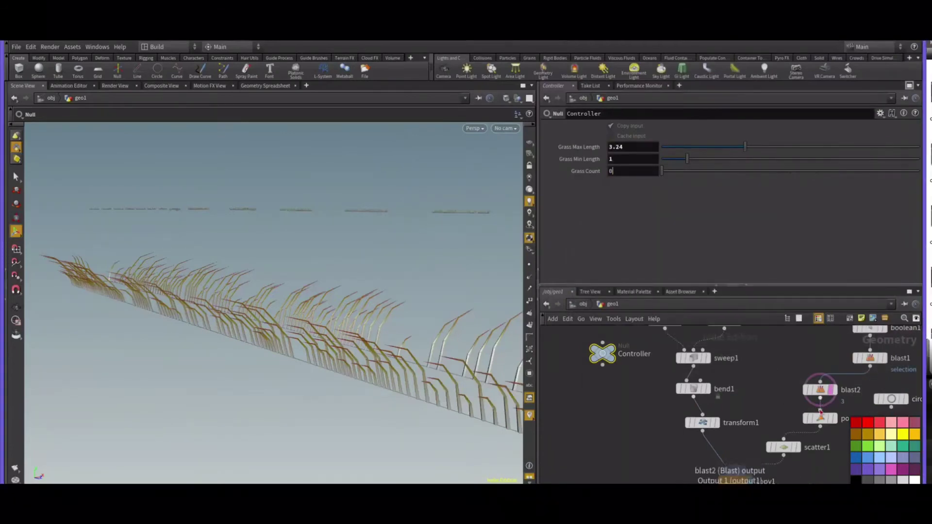
{"action": "left_click", "coordinate": [779, 446]}
{"action": "right_click", "coordinate": [620, 201]}
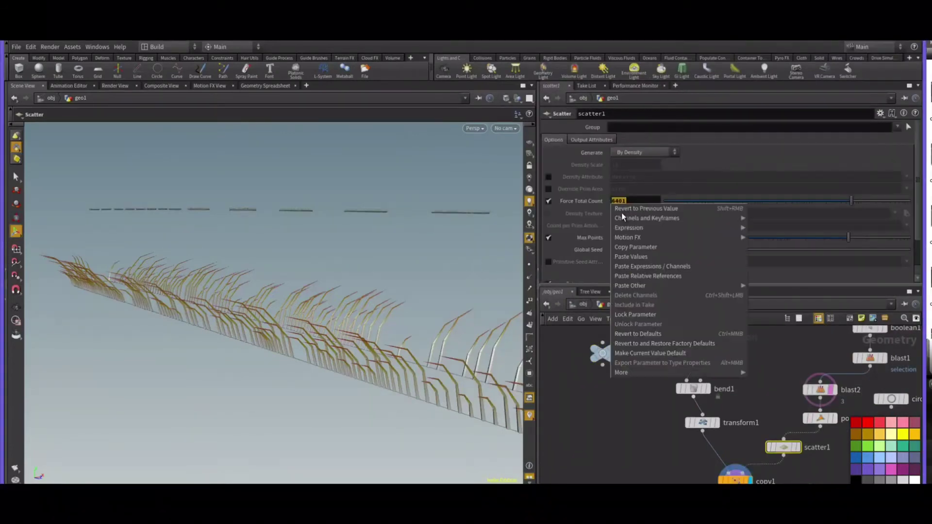
{"action": "left_click", "coordinate": [645, 276]}
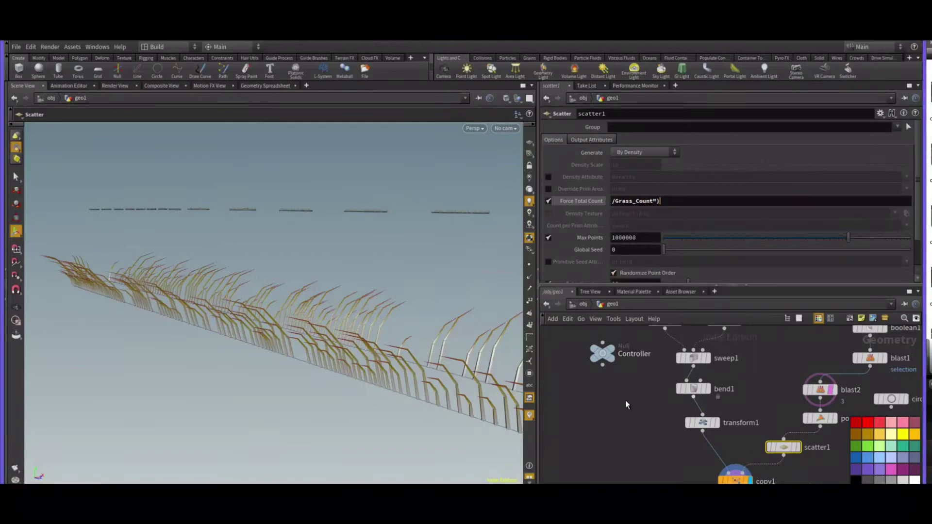
- Raise Controller's Grass Count to 16292
{"action": "left_click", "coordinate": [603, 353]}
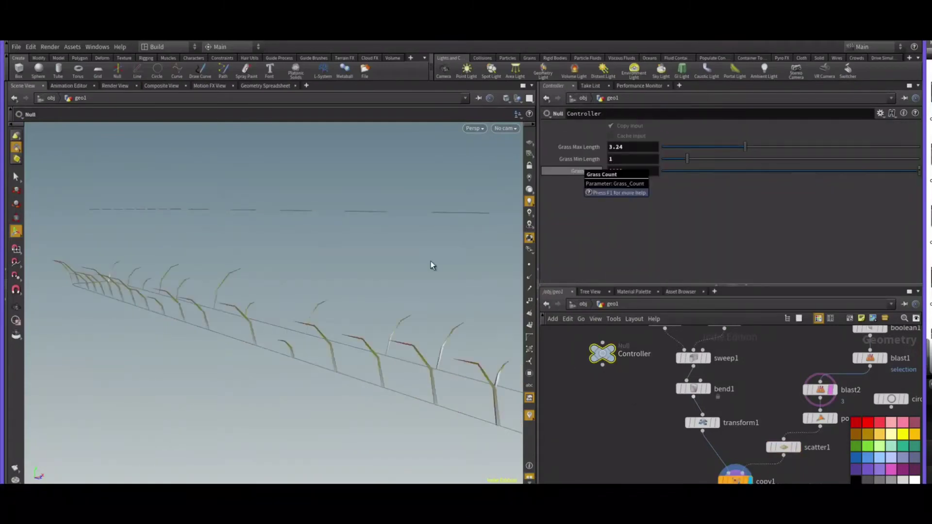
{"action": "mouse_move", "coordinate": [340, 318]}
{"action": "left_mouse_down", "text": "alt"}
{"action": "mouse_move", "coordinate": [310, 328]}
{"action": "mouse_move", "coordinate": [330, 325]}
{"action": "left_mouse_up", "text": "alt"}
{"action": "left_click_drag", "start_coordinate": [666, 171], "coordinate": [684, 171]}
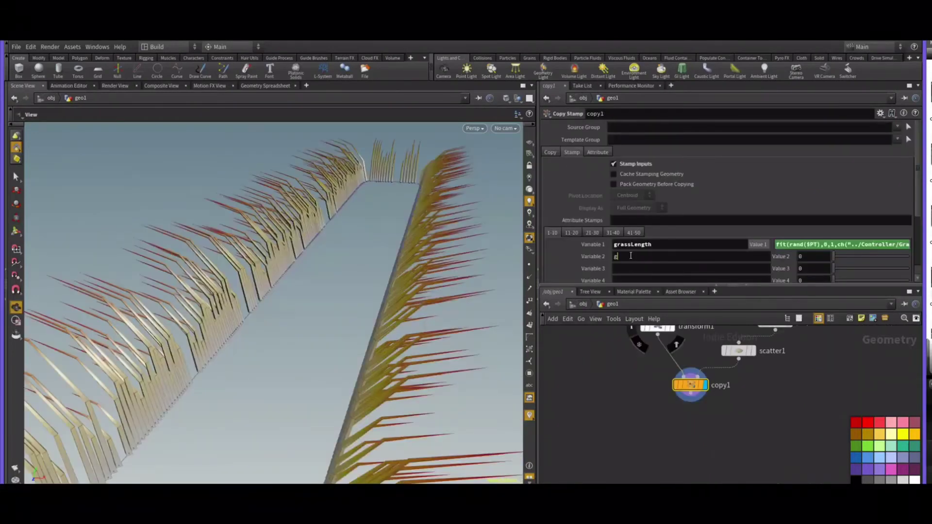
- Add a second stamp variable named grassBend to copy1 with the value rand($PT)
{"action": "type", "text": "Bend"}
{"action": "key", "text": "Tab"}
{"action": "type", "text": "rand($PT)"}
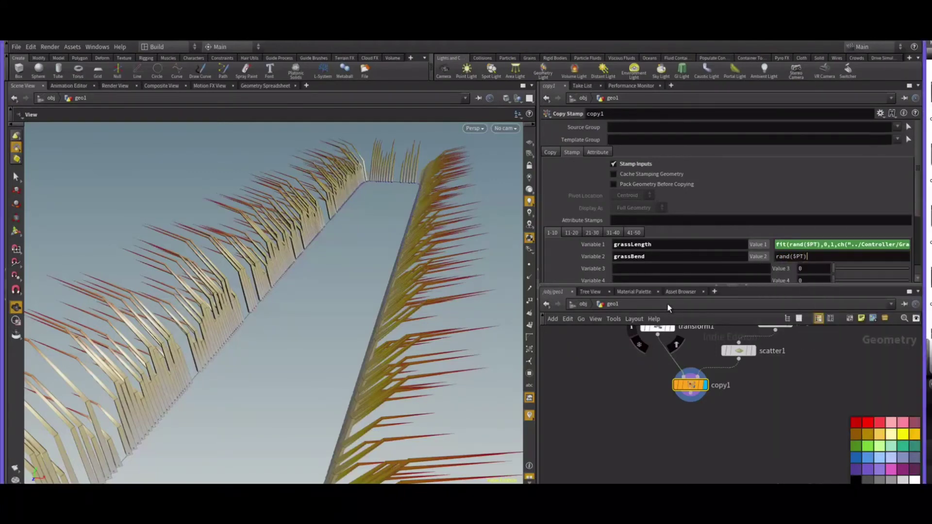
{"action": "key", "text": "Return"}
- Reduce Controller's Grass Count, trying 100 and settling on 1000
{"action": "left_click", "coordinate": [597, 346]}
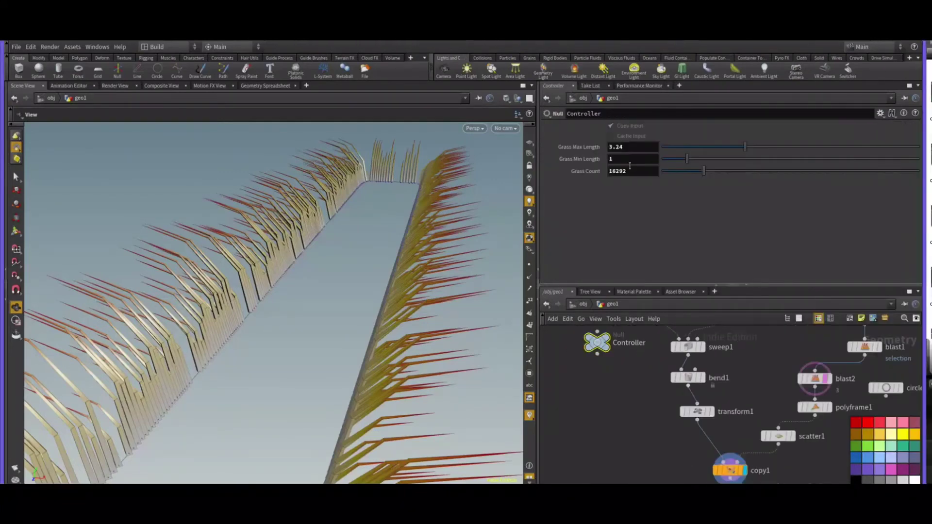
{"action": "type", "text": "100"}
{"action": "key", "text": "Return"}
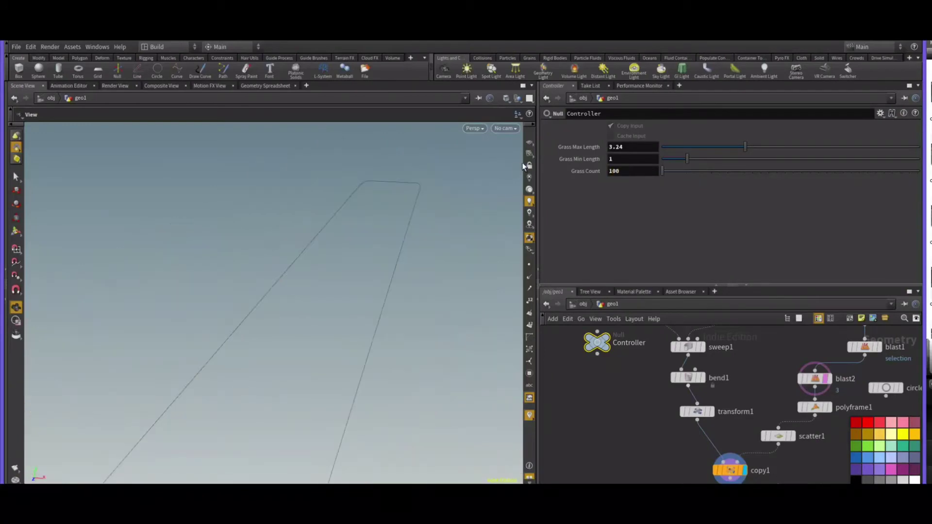
{"action": "key", "text": "Return"}
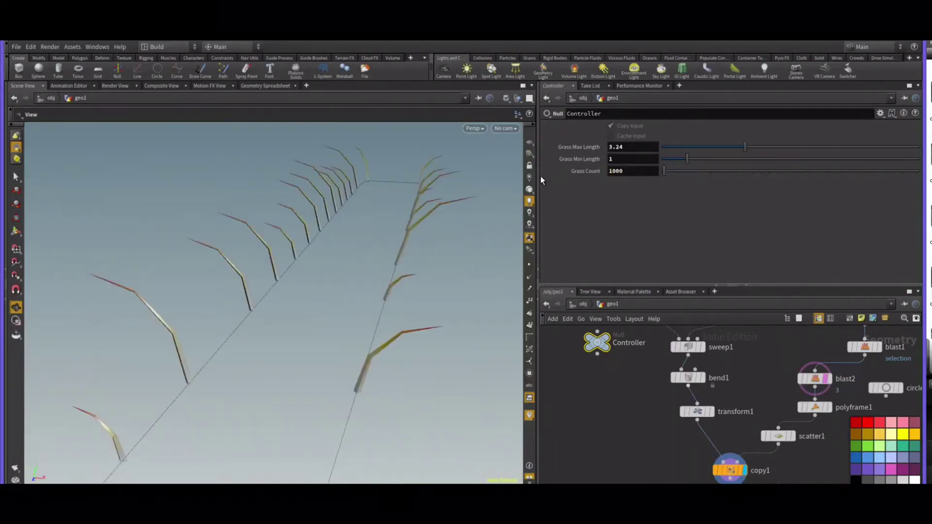
- Set bend1's Bend to the expression stamp("../copy1","grassBend",.5)
{"action": "left_click", "coordinate": [688, 378]}
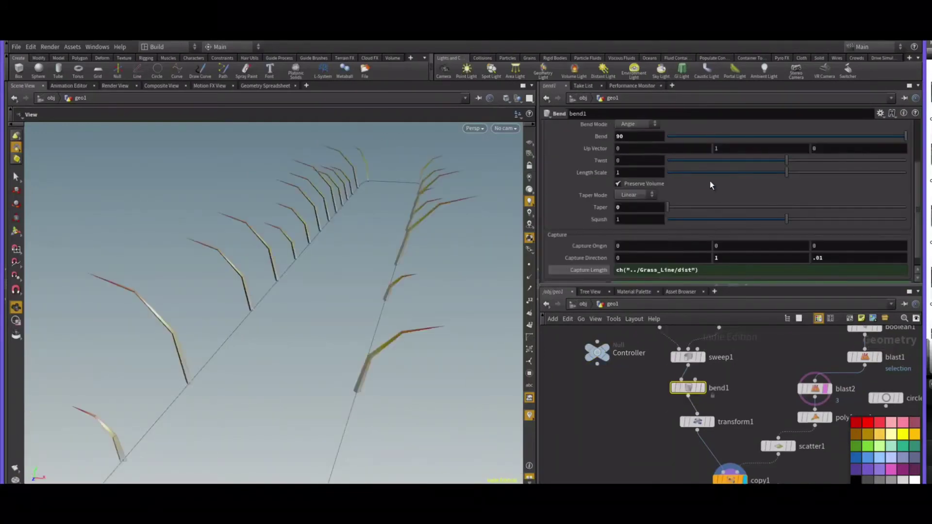
{"action": "double_click", "coordinate": [626, 137]}
{"action": "type", "text": "stamp"}
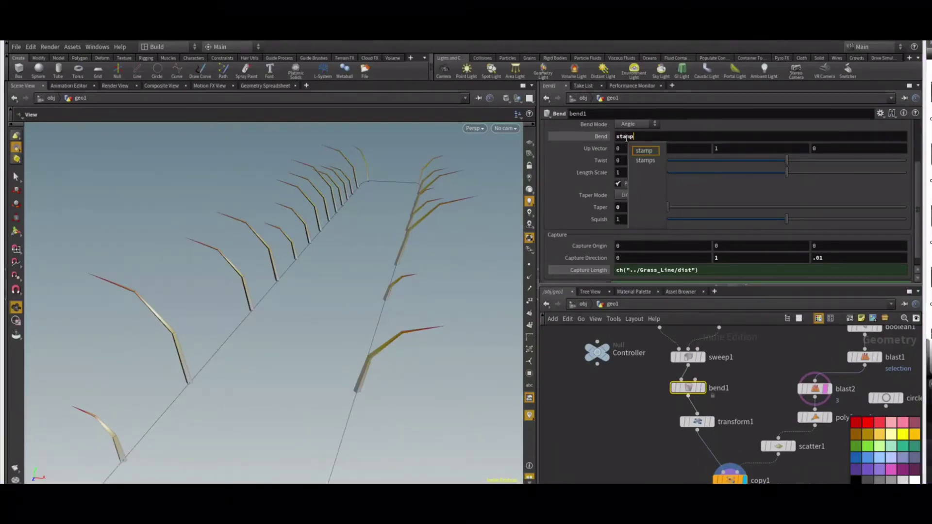
{"action": "type", "text": "(\".."}
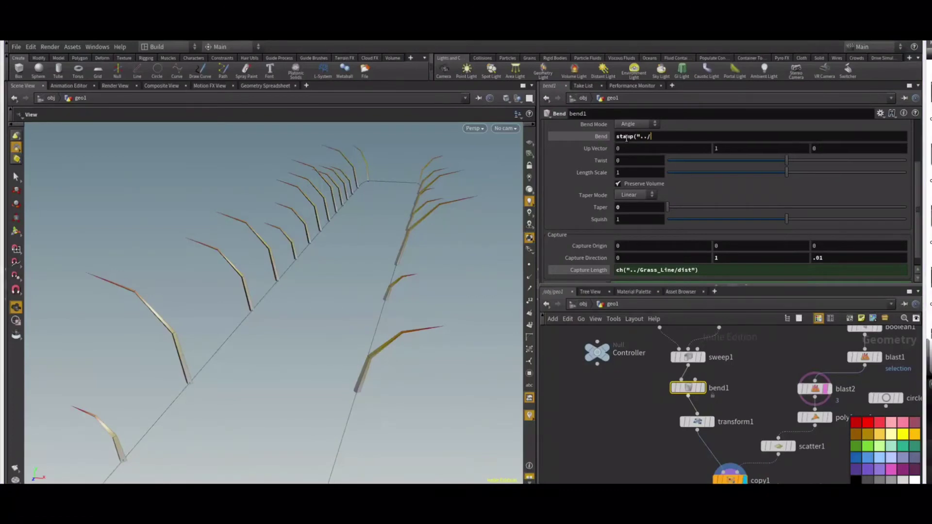
{"action": "type", "text": "/cop"}
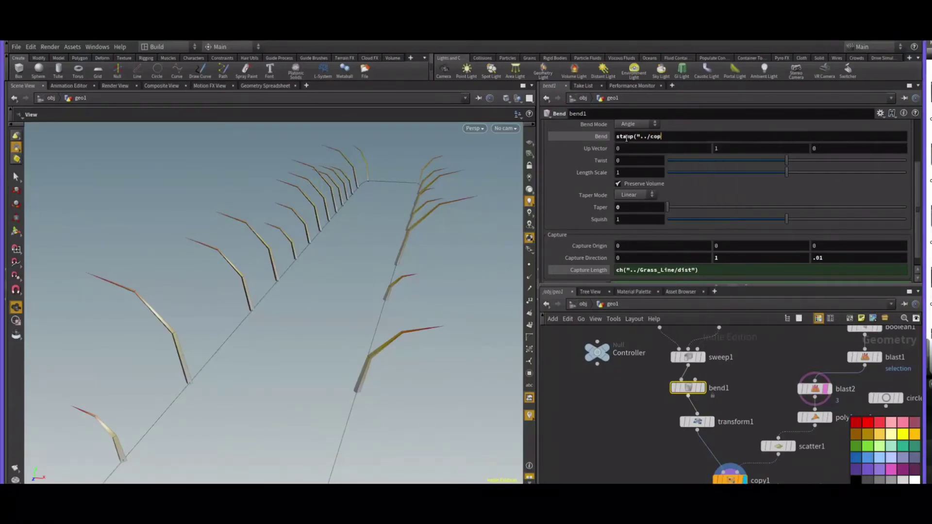
{"action": "type", "text": "y1\",\"grassBend\",.5"}
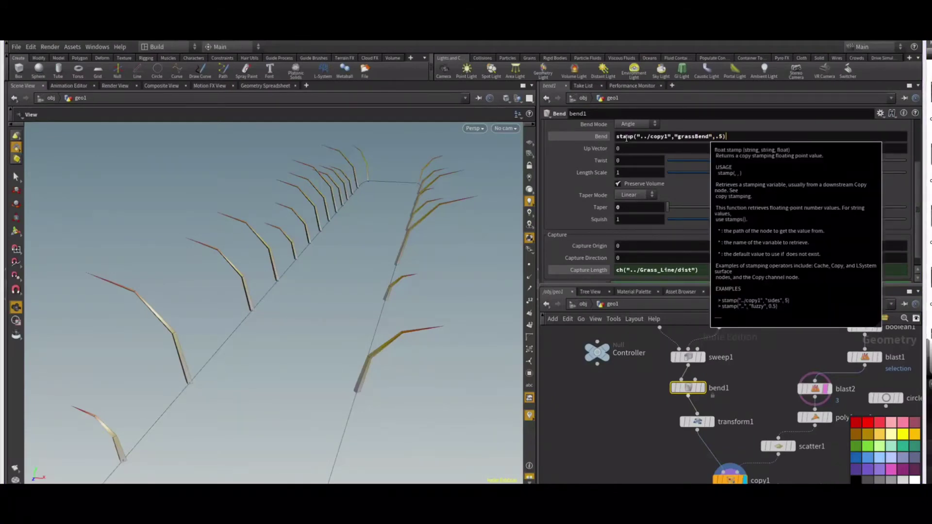
{"action": "key", "text": "Return"}
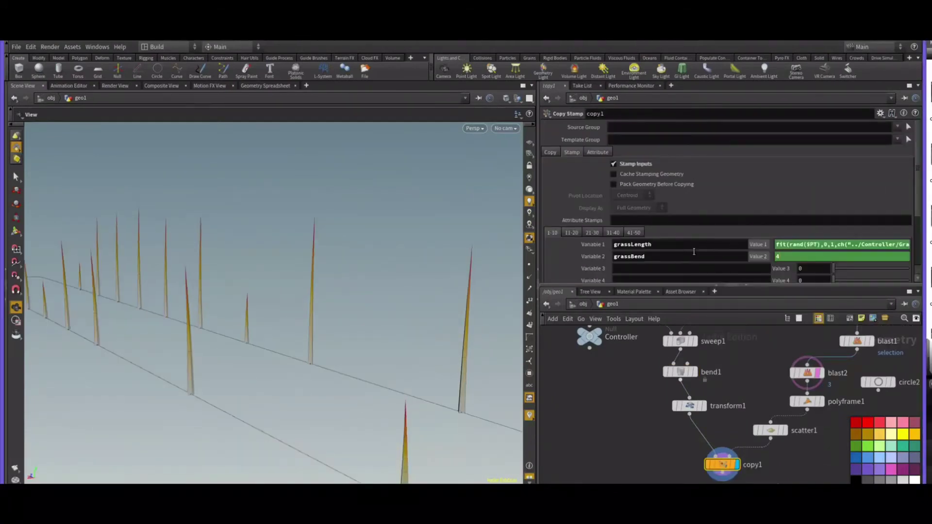
- Try constant values of 10 and 50 for copy1's grassBend variable and inspect the blades
{"action": "type", "text": "0"}
{"action": "key", "text": "Return"}
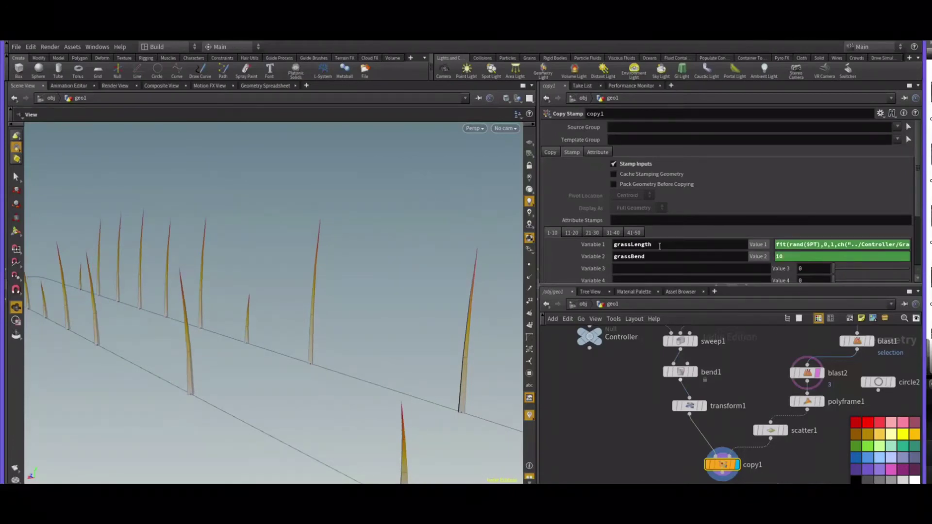
{"action": "key", "text": "Return"}
{"action": "left_click_drag", "start_coordinate": [359, 340], "coordinate": [131, 352]}
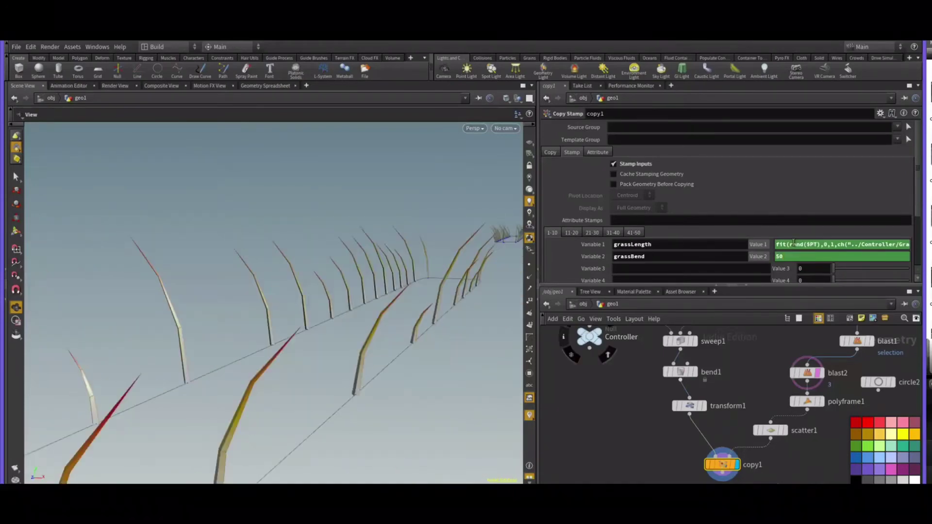
- Set copy1's grassBend value to fit(rand($PT),0,1,10,100), adapting the expression used for grassLength
{"action": "triple_click", "coordinate": [794, 245]}
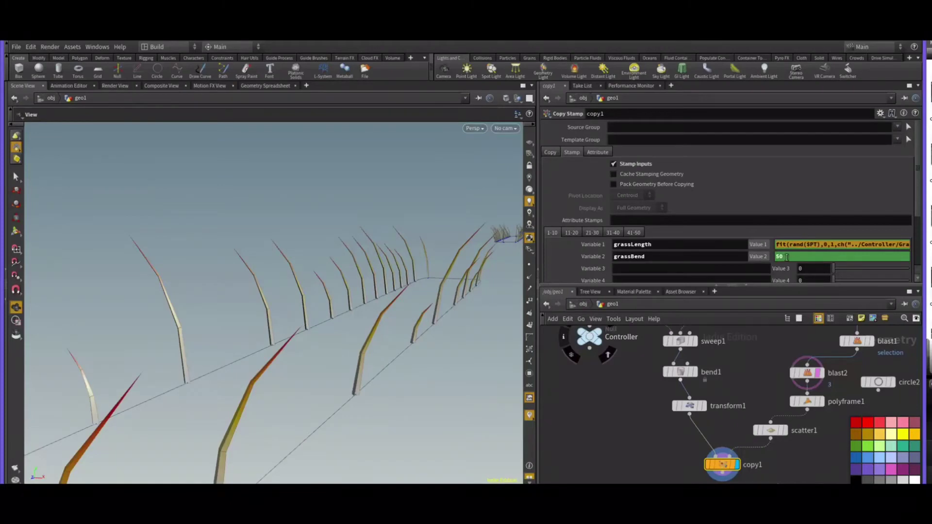
{"action": "type", "text": "fit(rand($PT),0,1,ch(\"../Controller/Grass_Max_Length\"))"}
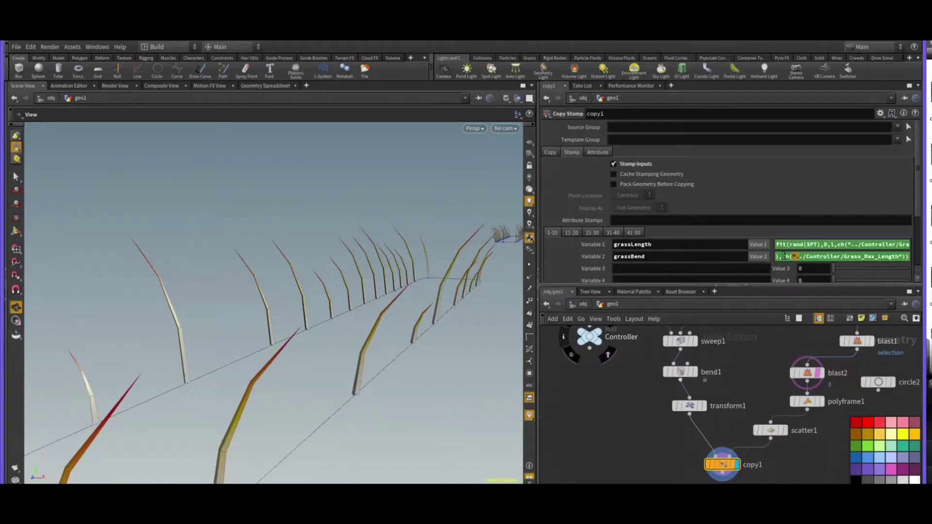
{"action": "left_click_drag", "start_coordinate": [785, 256], "coordinate": [900, 256]}
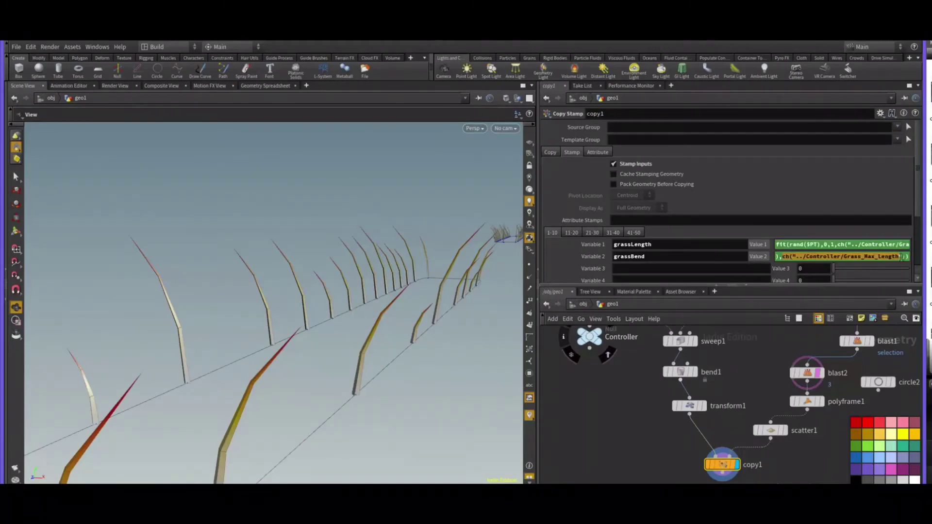
{"action": "type", "text": "20"}
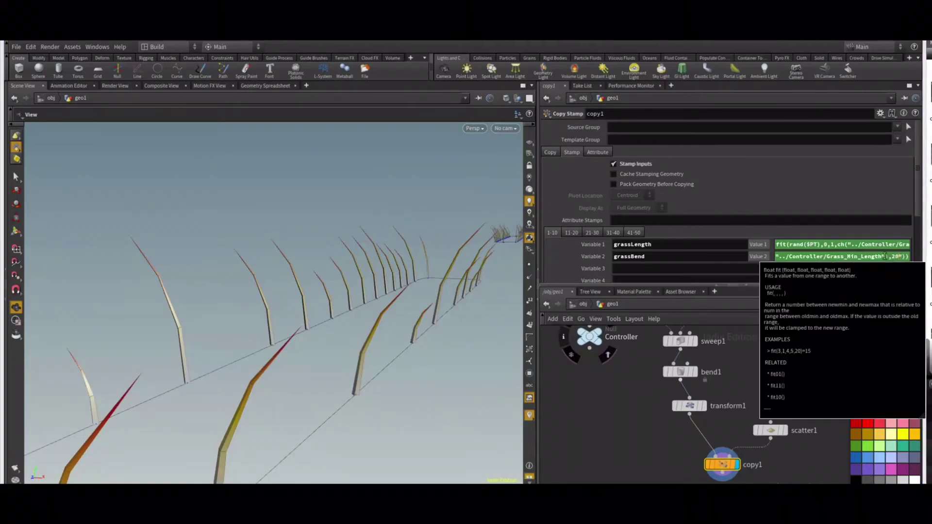
{"action": "left_click_drag", "start_coordinate": [892, 256], "coordinate": [790, 251]}
{"action": "type", "text": "10,"}
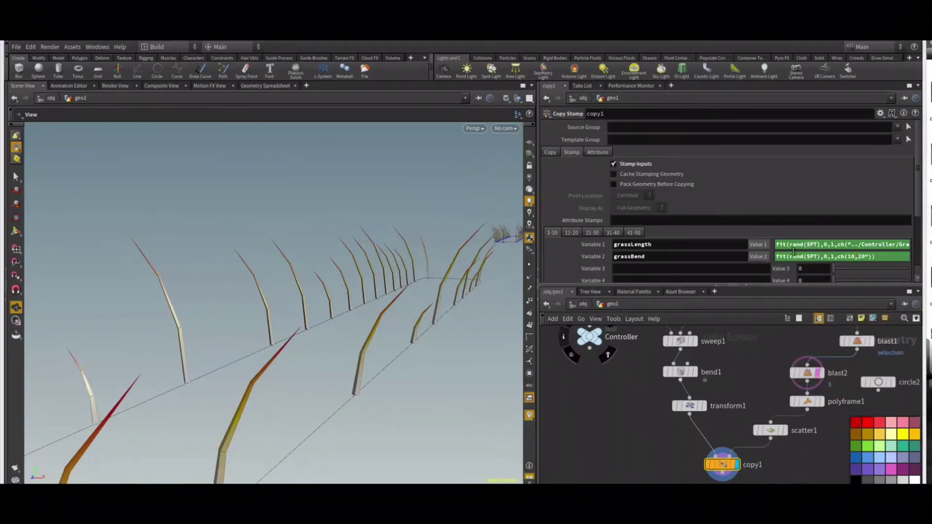
{"action": "key", "text": "Return"}
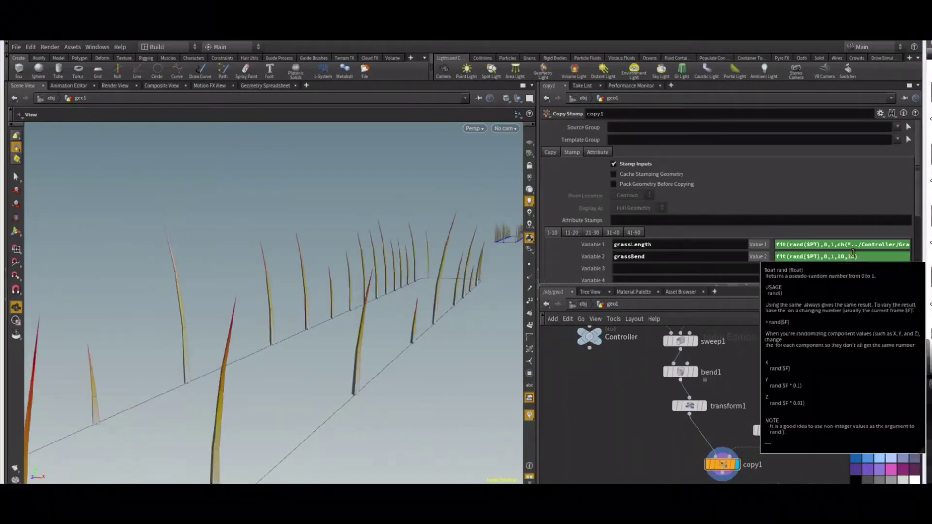
{"action": "type", "text": "100"}
{"action": "key", "text": "Return"}
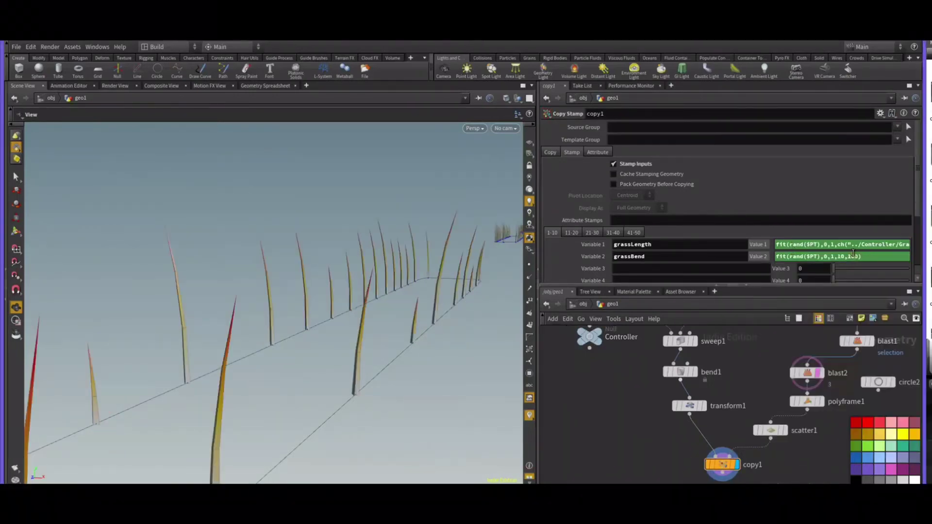
- Add a float parameter named Max_Bend, labelled Max Bend, to the Controller null with a range of 0 to 180
{"action": "left_click_drag", "start_coordinate": [272, 349], "coordinate": [419, 359]}
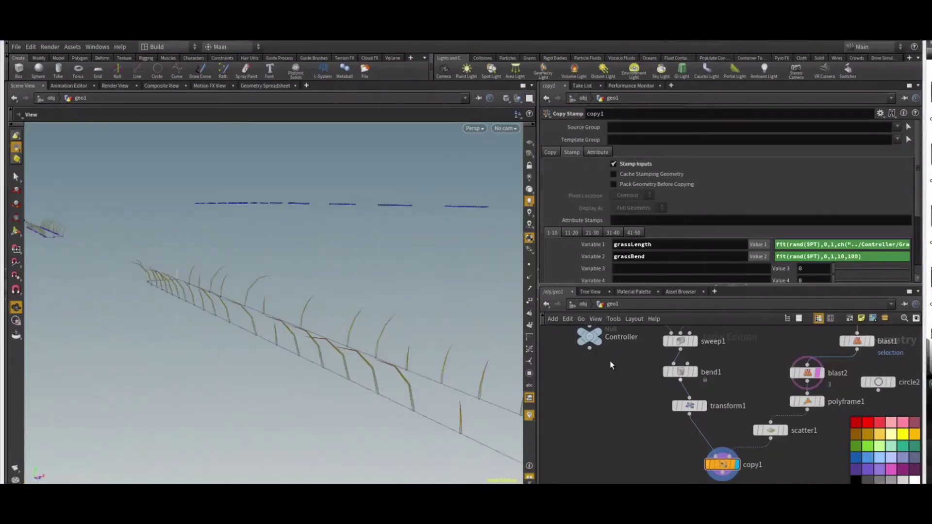
{"action": "middle_click_drag", "start_coordinate": [609, 361], "coordinate": [598, 400]}
{"action": "left_click", "coordinate": [577, 377]}
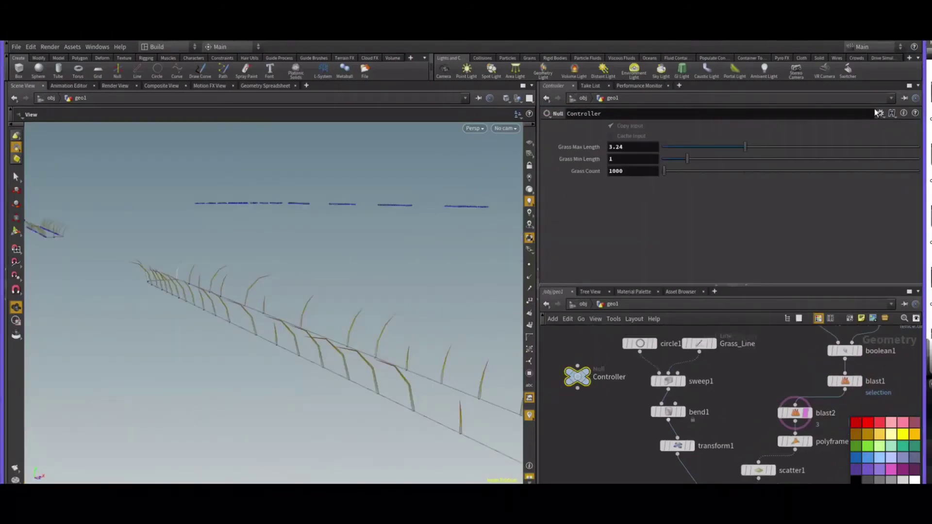
{"action": "left_click", "coordinate": [881, 116]}
{"action": "left_click", "coordinate": [826, 187]}
{"action": "left_click_drag", "start_coordinate": [417, 181], "coordinate": [633, 164]}
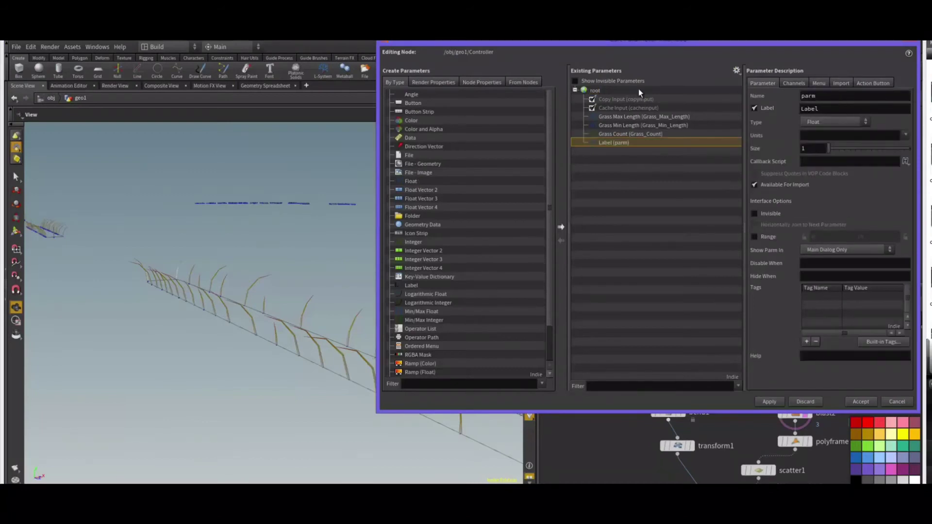
{"action": "type", "text": "Max_Bend"}
{"action": "key", "text": "Tab"}
{"action": "type", "text": "Max Bend"}
- Add a second float parameter named Min_Bend, labelled Min Bend, and accept the Controller's parameter edits
{"action": "left_click_drag", "start_coordinate": [413, 181], "coordinate": [571, 161]}
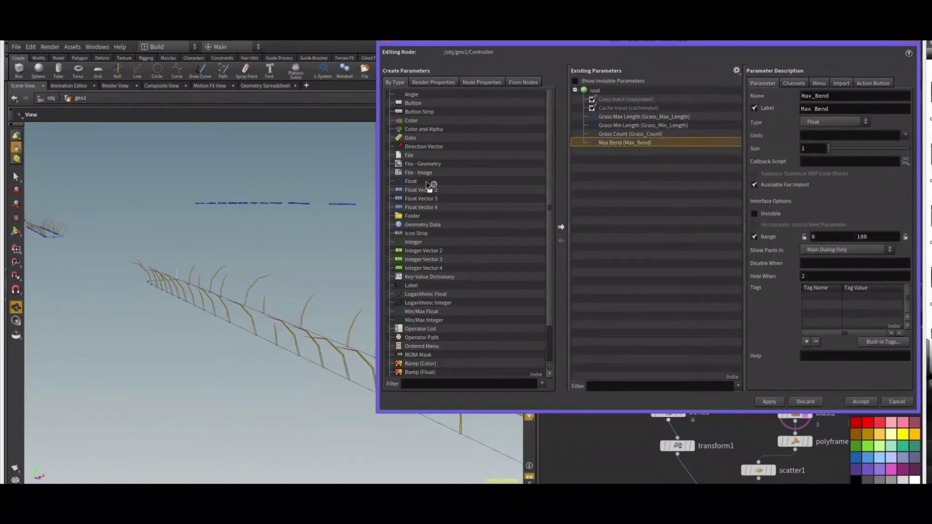
{"action": "left_click_drag", "start_coordinate": [427, 182], "coordinate": [614, 196]}
{"action": "type", "text": "Min_Bend"}
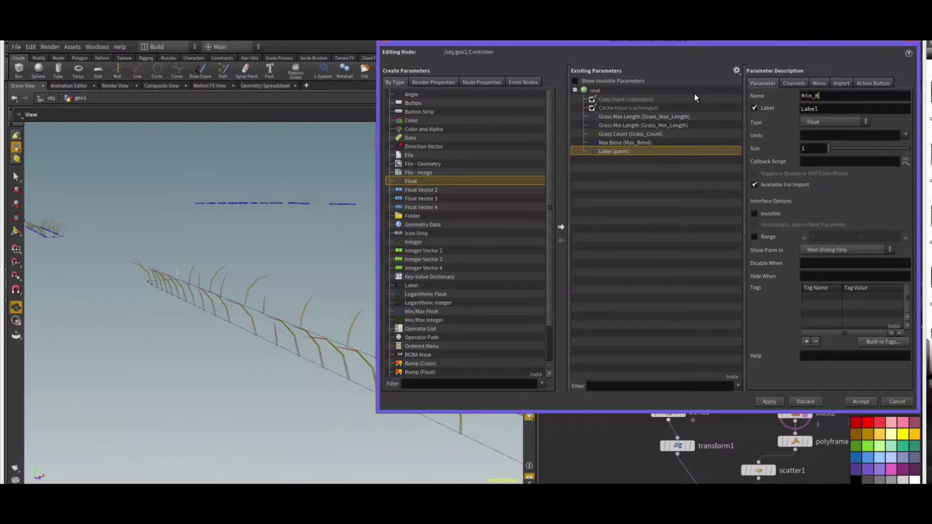
{"action": "key", "text": "Tab"}
{"action": "type", "text": "Min Bend"}
{"action": "left_click", "coordinate": [861, 402]}
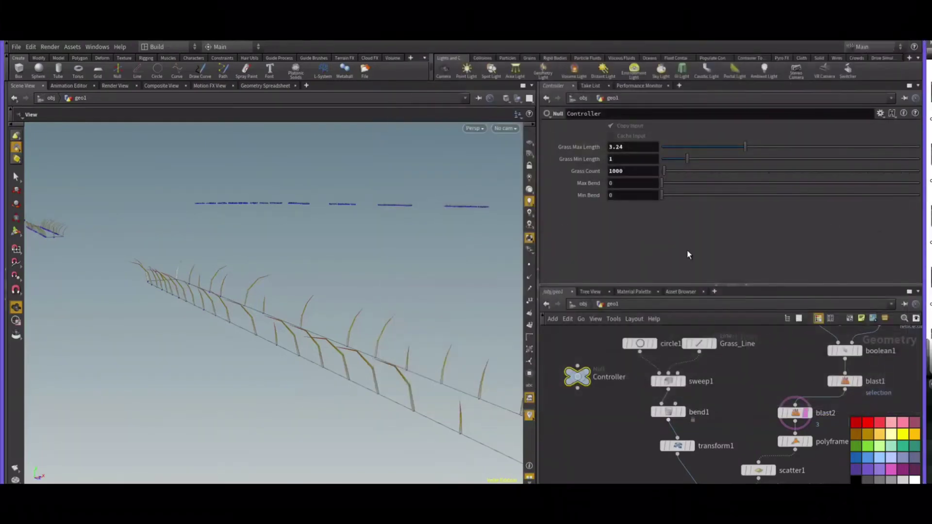
- Replace the minimum and maximum in copy1's grassBend expression with relative references to Controller's Min_Bend and Max_Bend
{"action": "right_click", "coordinate": [619, 185]}
{"action": "left_click", "coordinate": [641, 214]}
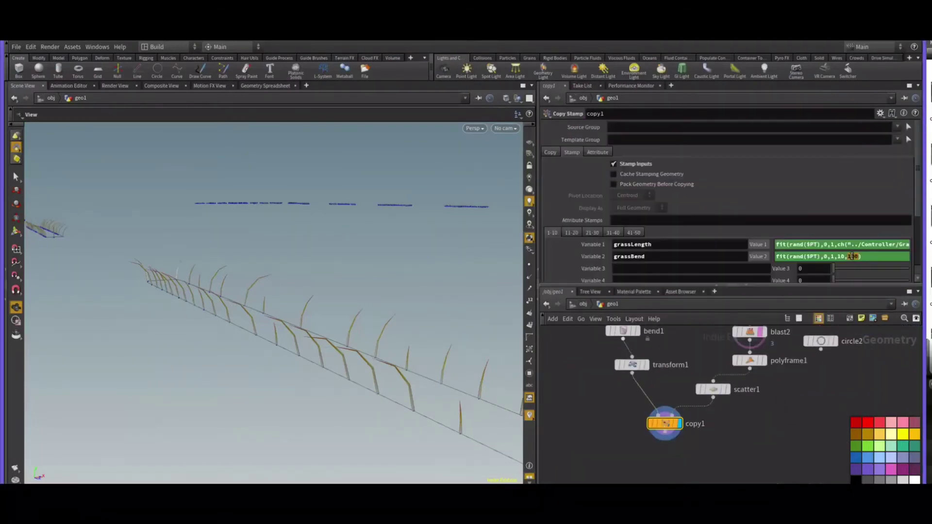
{"action": "right_click", "coordinate": [853, 256]}
{"action": "left_click", "coordinate": [835, 318]}
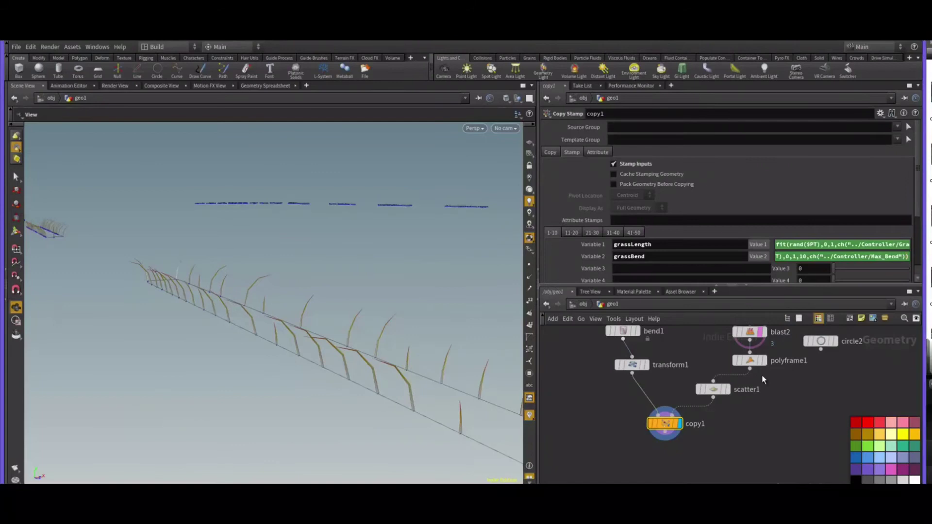
{"action": "right_click", "coordinate": [838, 257]}
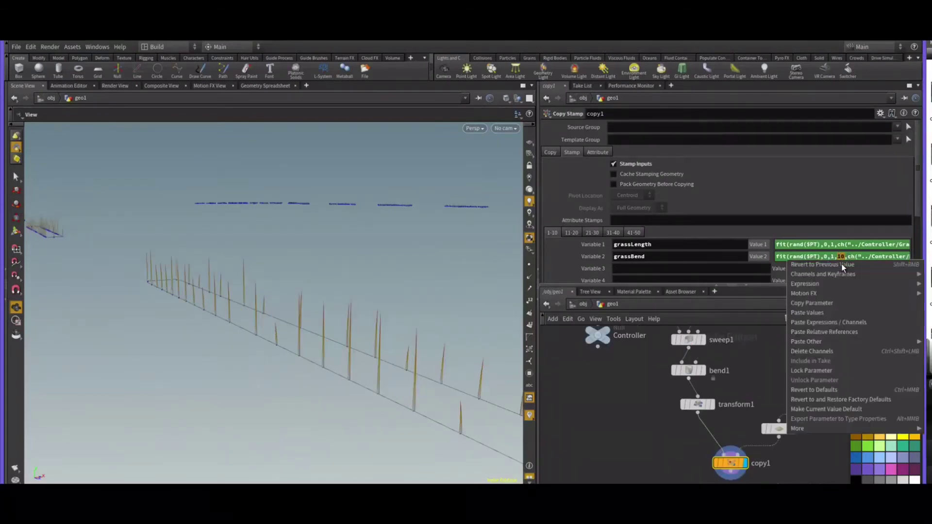
{"action": "left_click", "coordinate": [835, 332]}
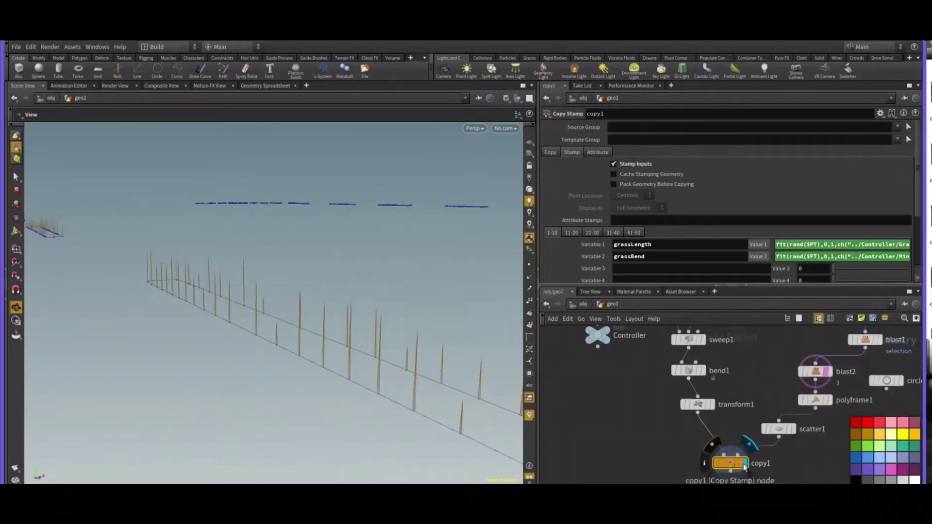
- Set the Max Bend value on the Controller null to 180
{"action": "left_click", "coordinate": [598, 335]}
{"action": "left_click", "coordinate": [626, 185]}
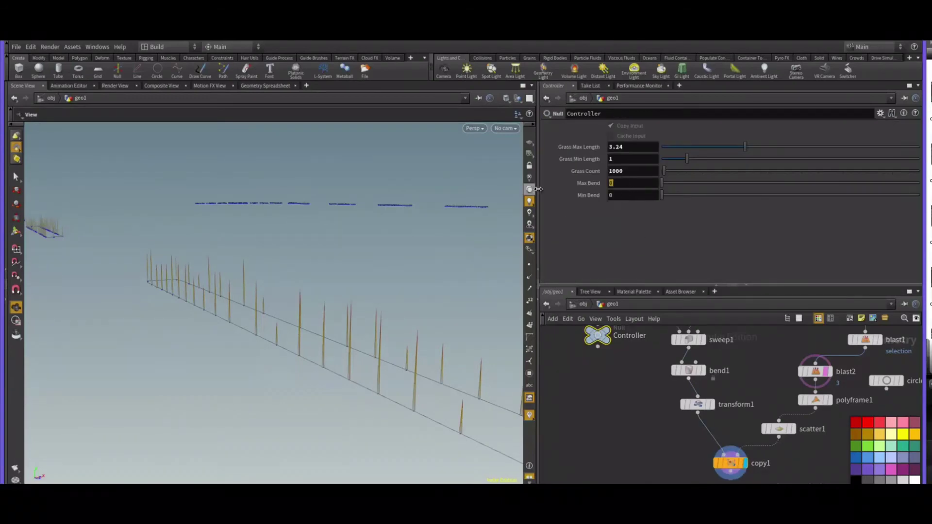
{"action": "type", "text": "120"}
{"action": "key", "text": "Return"}
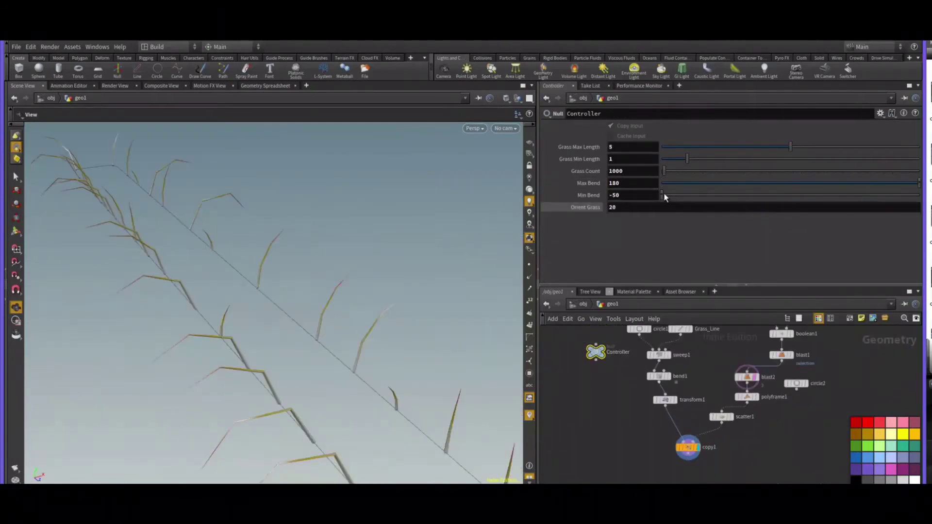
- Try higher Min Bend values on the Controller null and return it to -50
{"action": "left_click_drag", "start_coordinate": [664, 195], "coordinate": [724, 195]}
{"action": "left_click", "coordinate": [764, 196]}
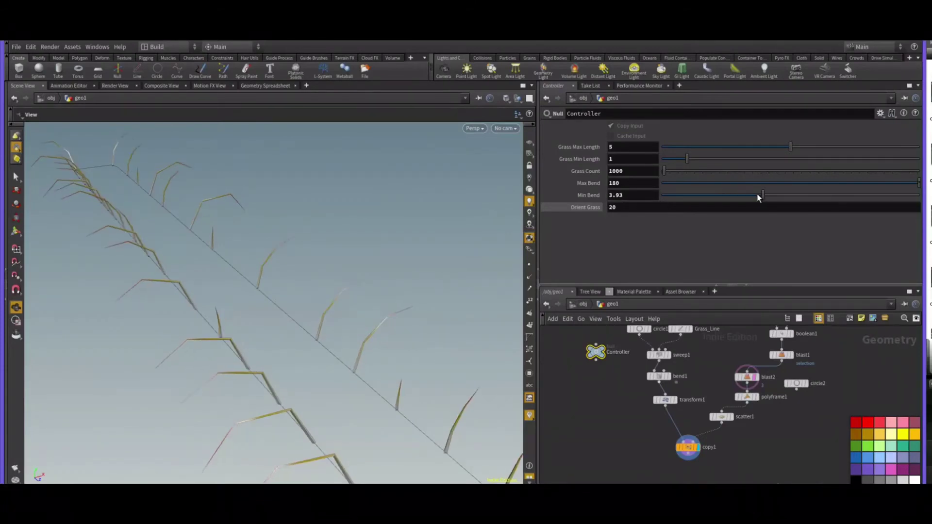
{"action": "type", "text": "-50"}
{"action": "key", "text": "Return"}
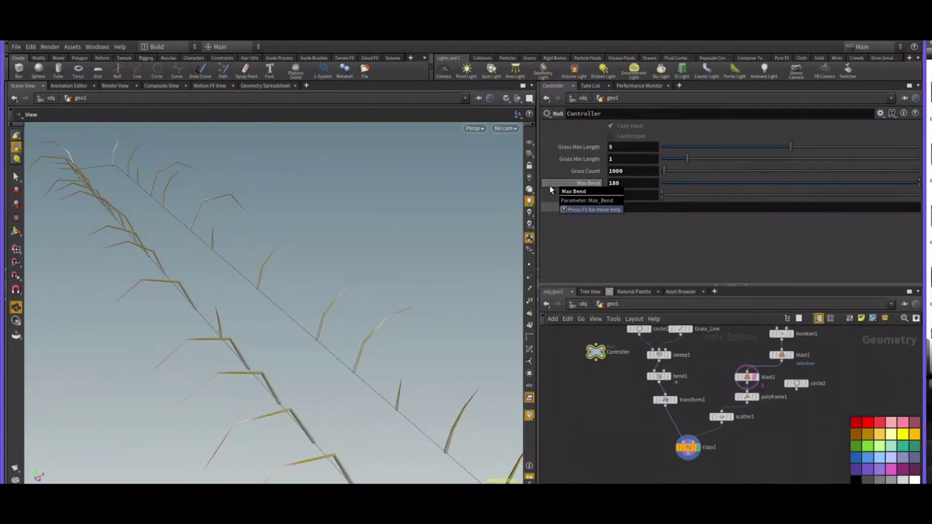
- Insert a Transform node between transform1 and copy1 and name it orient_grass
{"action": "left_click", "coordinate": [664, 402]}
{"action": "key", "text": "Tab"}
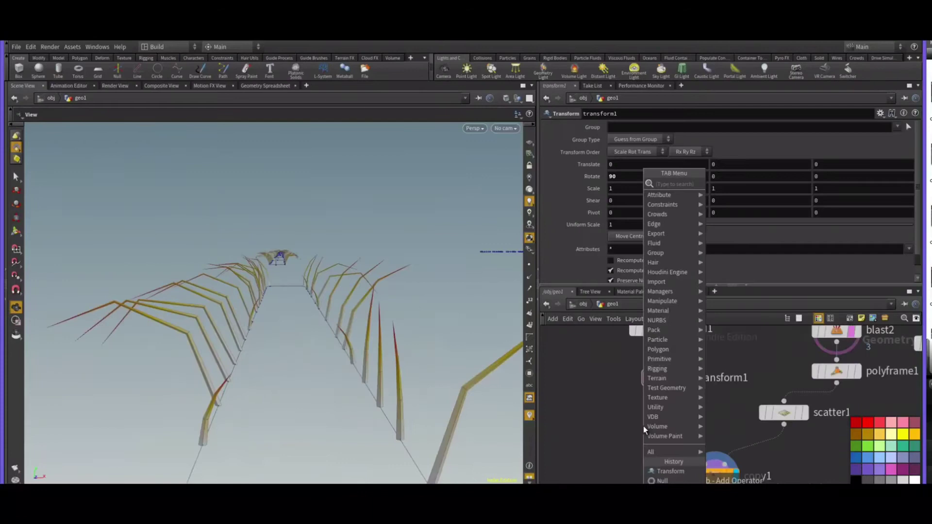
{"action": "type", "text": "tra"}
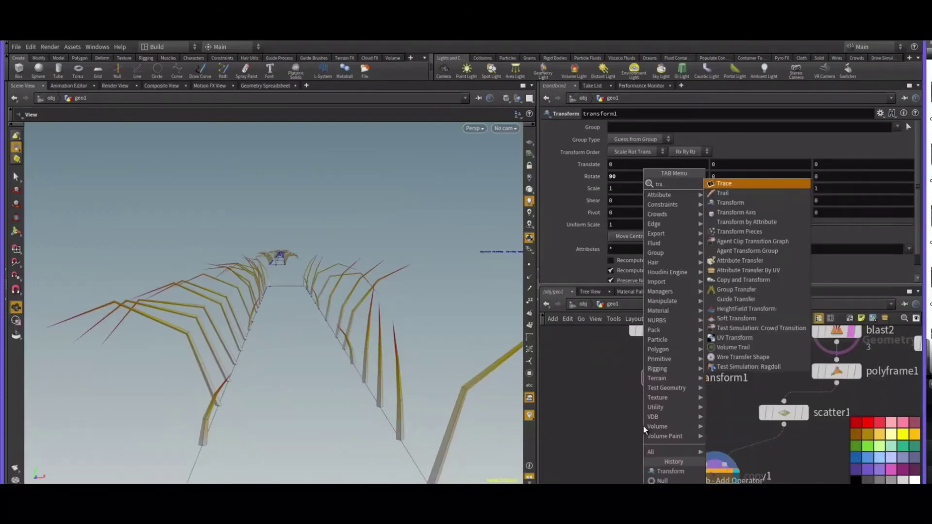
{"action": "key", "text": "Return"}
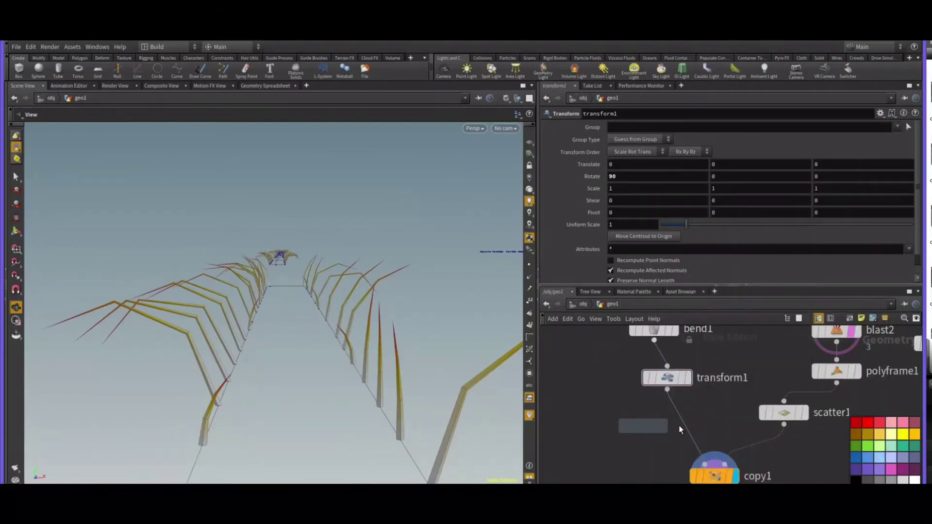
{"action": "left_click", "coordinate": [695, 424]}
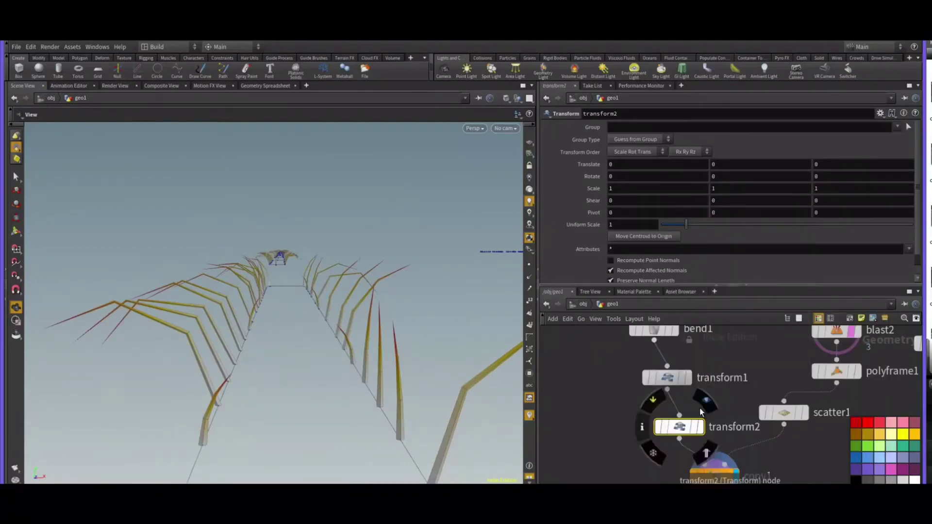
{"action": "type", "text": "orient_grass"}
{"action": "key", "text": "Return"}
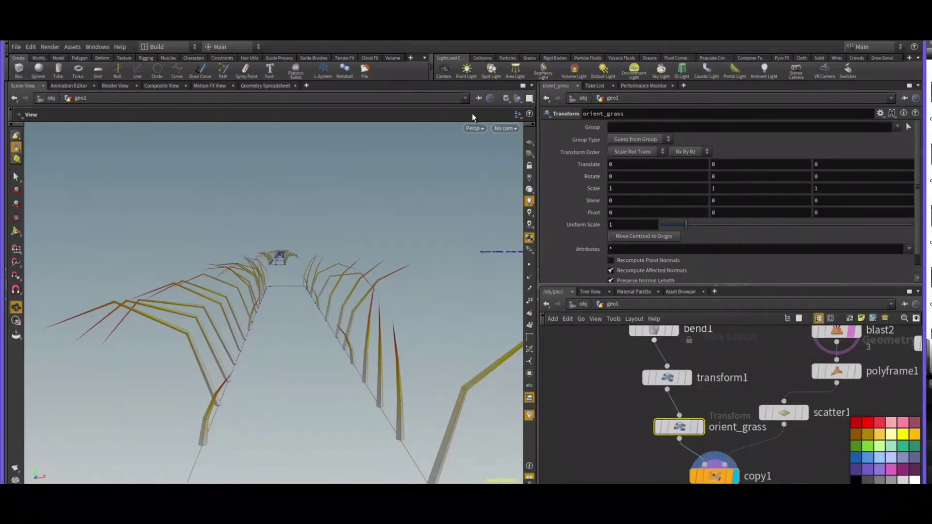
{"action": "middle_click_drag", "start_coordinate": [821, 178], "coordinate": [822, 177]}
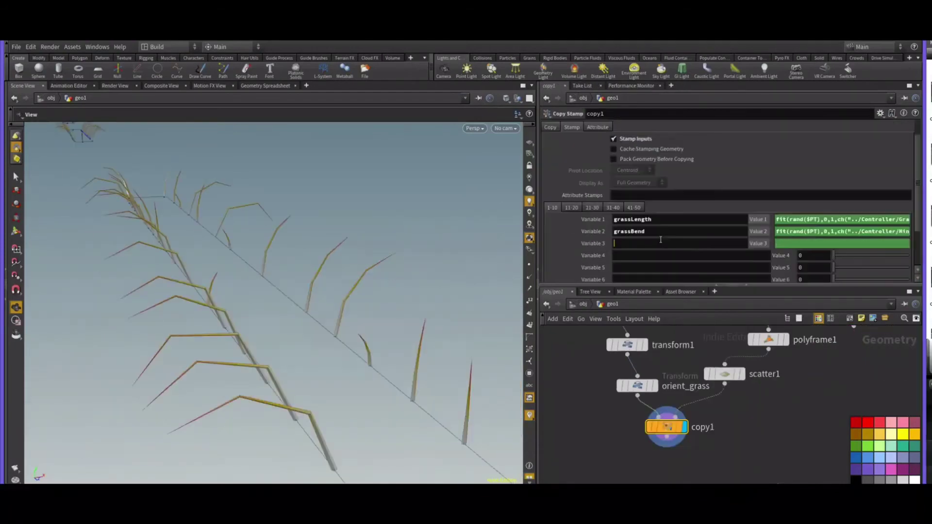
- Name copy1's third stamp variable orientGrass and make its expression's minimum a relative reference to Controller's Orient Grass Min
{"action": "type", "text": "orientGras"}
{"action": "type", "text": "s"}
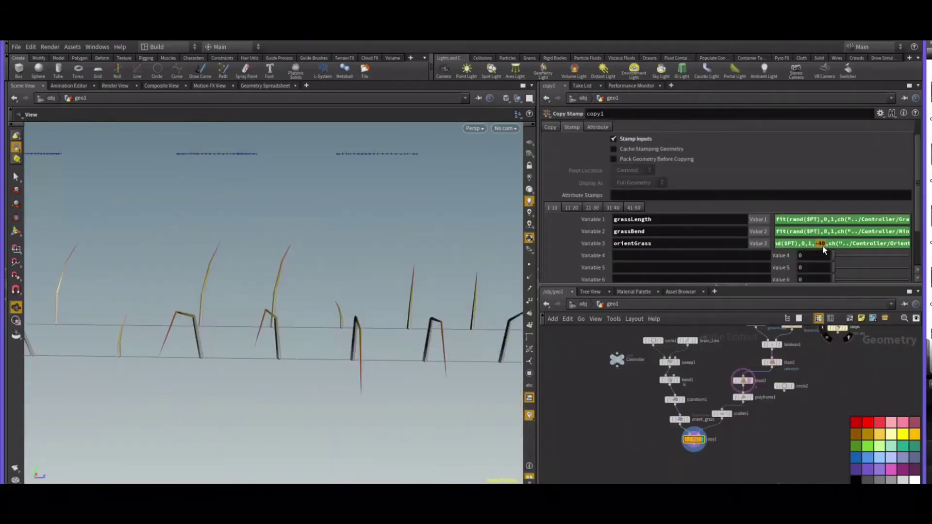
{"action": "right_click", "coordinate": [823, 247]}
{"action": "left_click", "coordinate": [835, 317]}
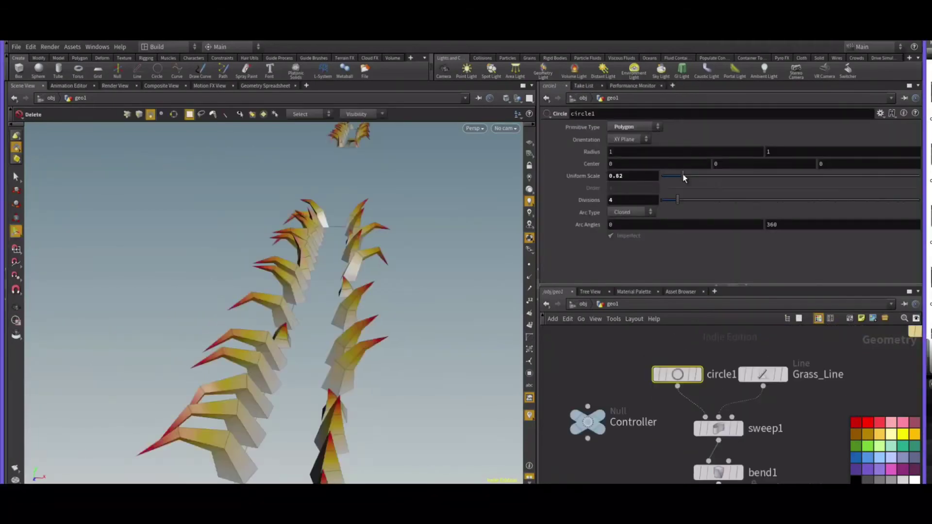
- Reduce circle1's Uniform Scale to about 0.19 and name copy1's fourth stamp variable grassThickness
{"action": "left_click_drag", "start_coordinate": [683, 173], "coordinate": [664, 174]}
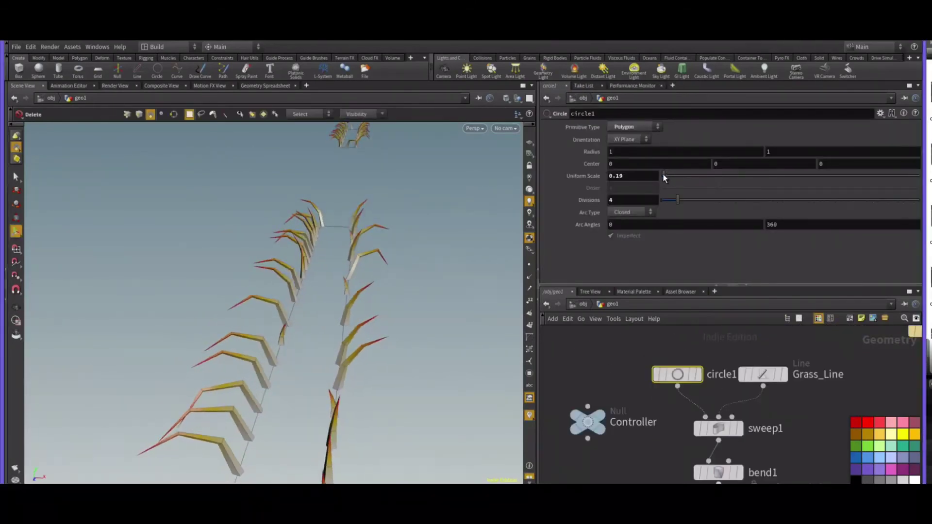
{"action": "type", "text": "th"}
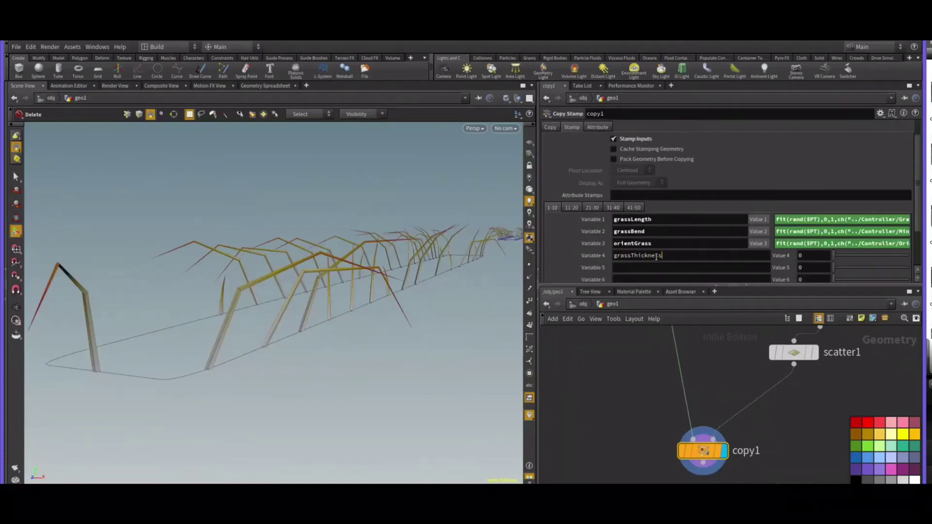
{"action": "key", "text": "Return"}
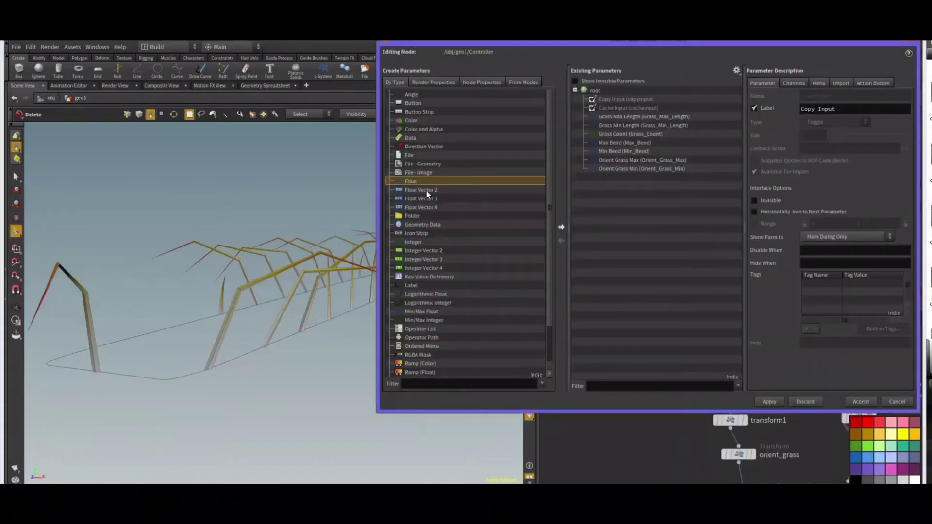
- Add a float parameter named Grass_Max_Thickness, labelled Grass Max Thickness, to the Controller null
{"action": "left_click_drag", "start_coordinate": [410, 181], "coordinate": [645, 95]}
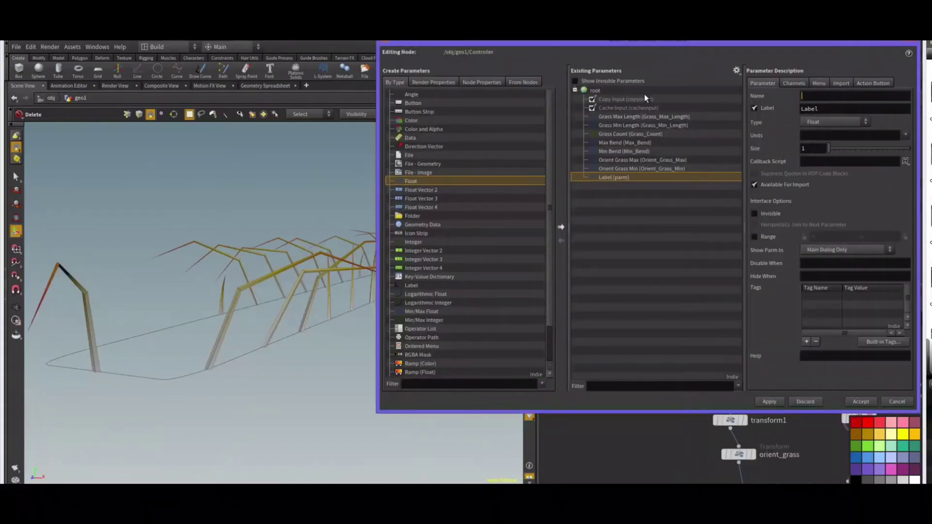
{"action": "type", "text": "Grass_Max_Thickness"}
{"action": "key", "text": "Tab"}
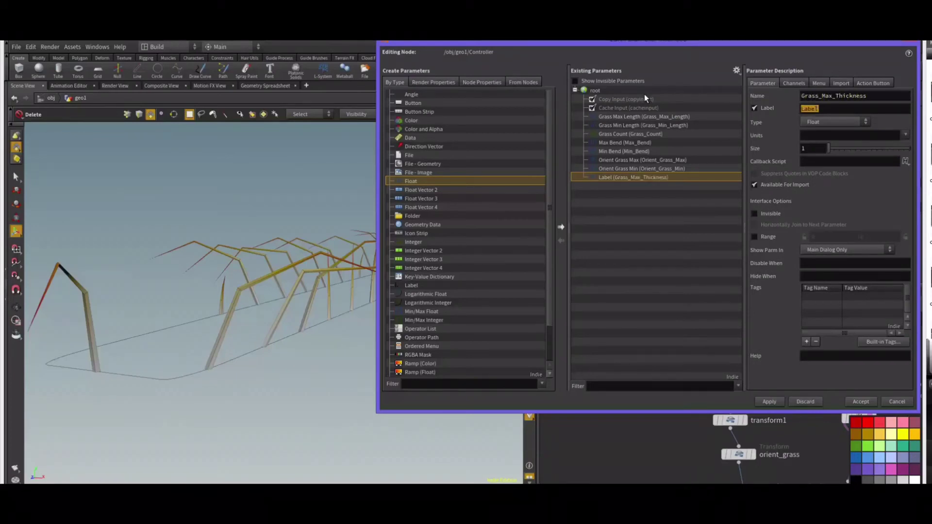
{"action": "type", "text": "Grass Max Thickness"}
{"action": "key", "text": "Return"}
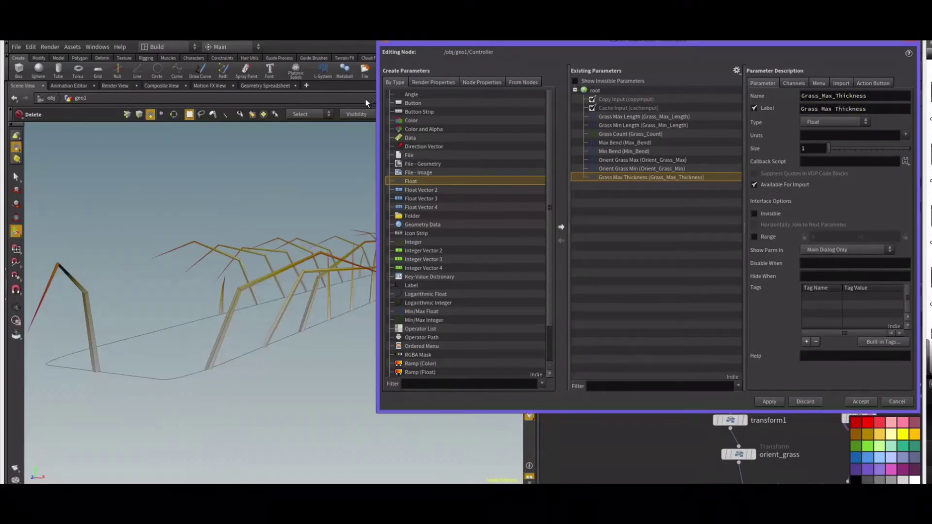
- Add another float parameter to Controller, named Grass_Min_Thickness and labelled Grass Min Thickness
{"action": "left_click_drag", "start_coordinate": [410, 181], "coordinate": [600, 91]}
{"action": "double_click", "coordinate": [834, 96]}
{"action": "type", "text": "Gr"}
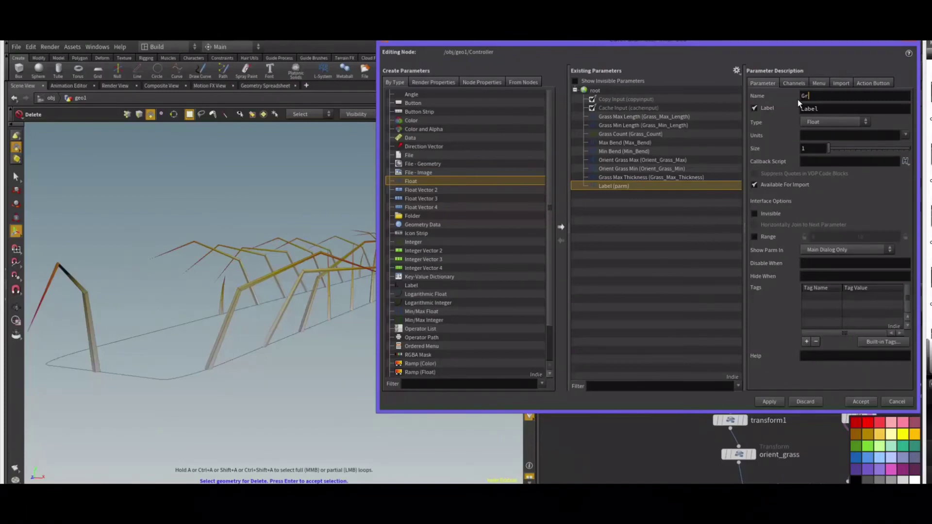
{"action": "type", "text": "ass_Min_Thickness"}
{"action": "key", "text": "Tab"}
{"action": "type", "text": "Grass Min Thickness"}
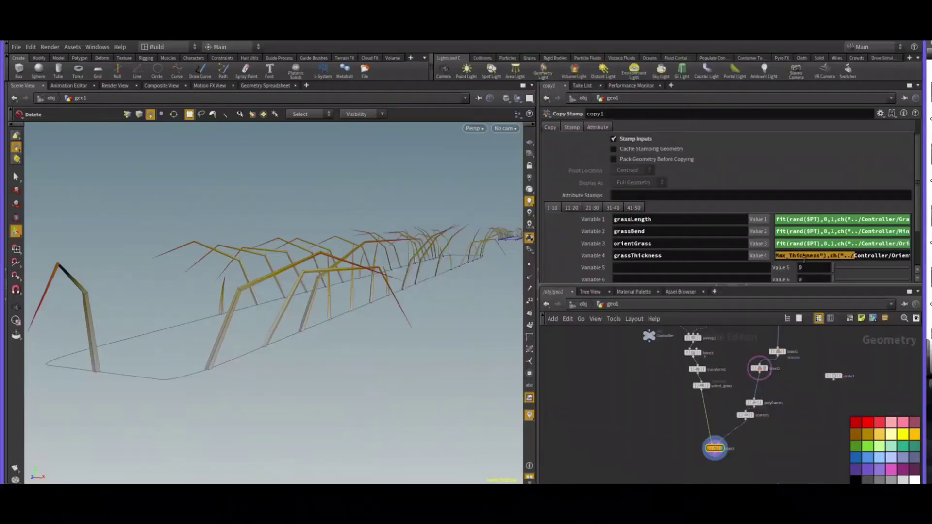
- Edit copy1's grassThickness expression to use ch("../Controller/Grass_Min_Thickness") as its minimum and ch("../Controller/Grass_Max_Thickness") as its maximum
{"action": "left_click", "coordinate": [808, 257]}
{"action": "key", "text": "BackSpace"}
{"action": "key", "text": "BackSpace"}
{"action": "key", "text": "BackSpace"}
{"action": "type", "text": "Min"}
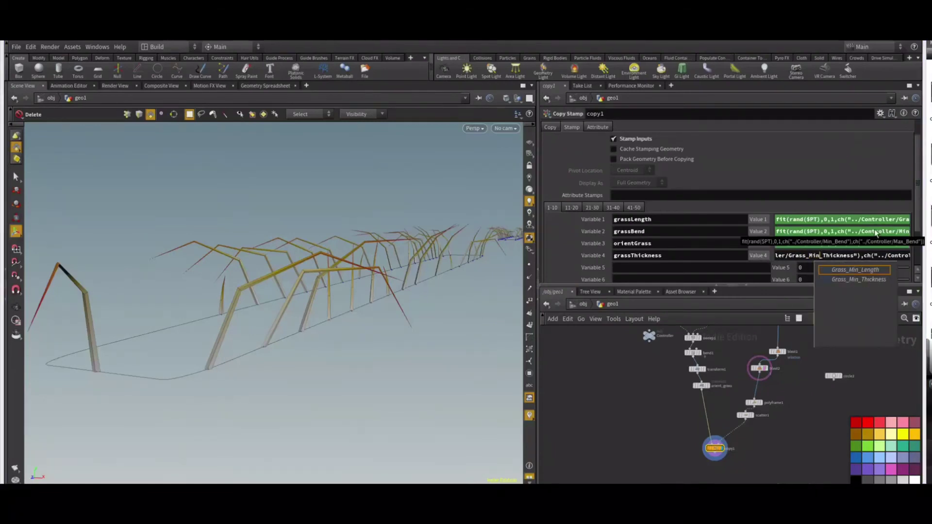
{"action": "key", "text": "End"}
{"action": "left_click_drag", "start_coordinate": [899, 255], "coordinate": [844, 256]}
{"action": "type", "text": "Gr"}
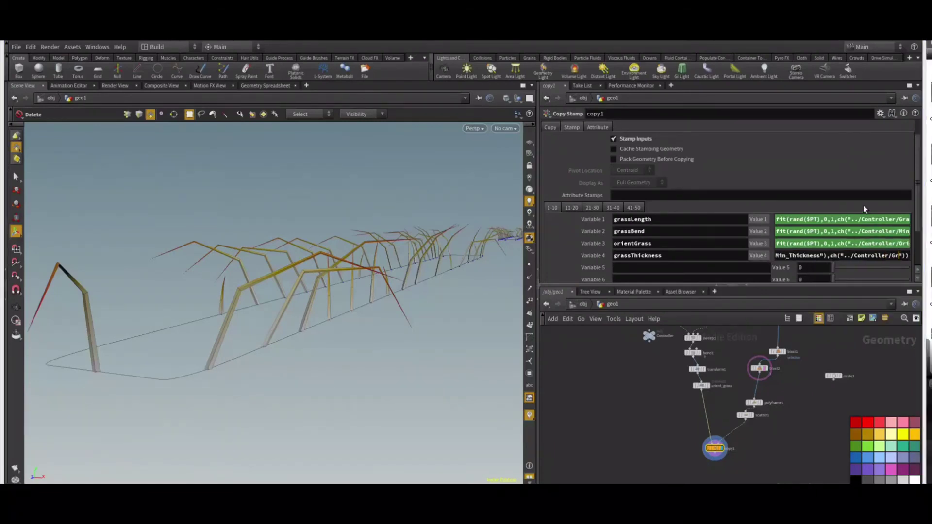
{"action": "type", "text": "ass_Max_"}
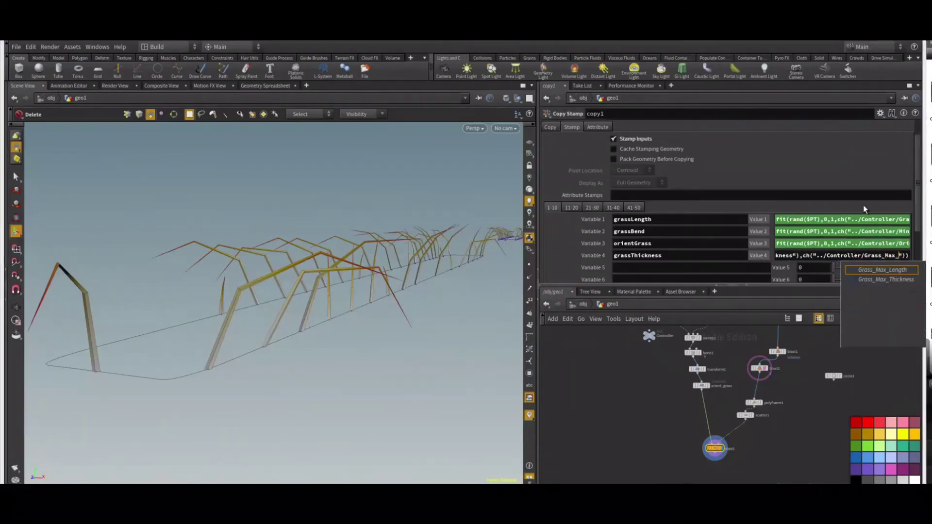
{"action": "type", "text": "Thickness"}
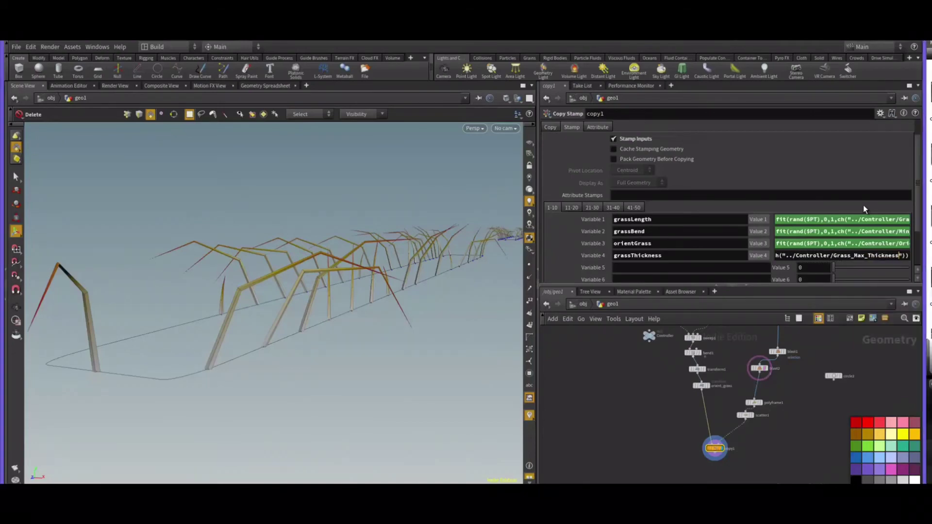
{"action": "key", "text": "Return"}
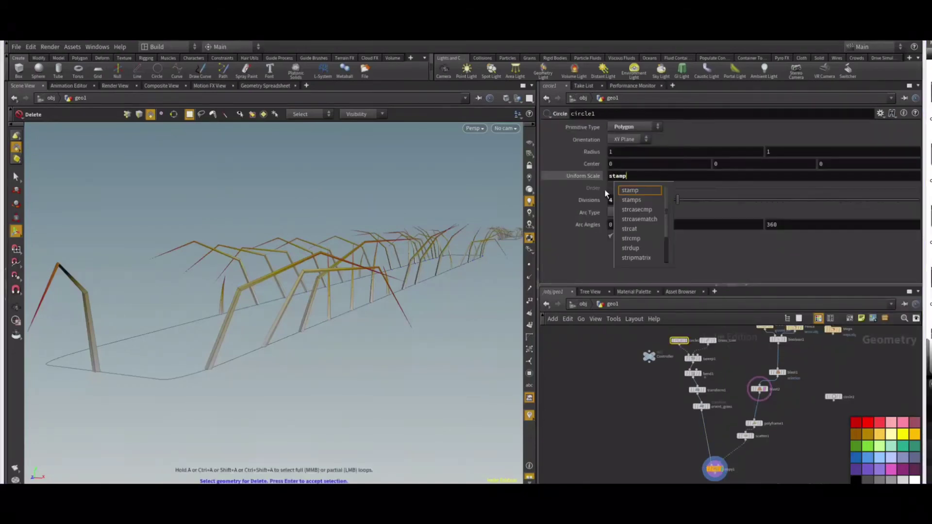
- Drive circle1's Uniform Scale with the expression stamp("../copy1","grassThickness",.1)
{"action": "type", "text": "amp"}
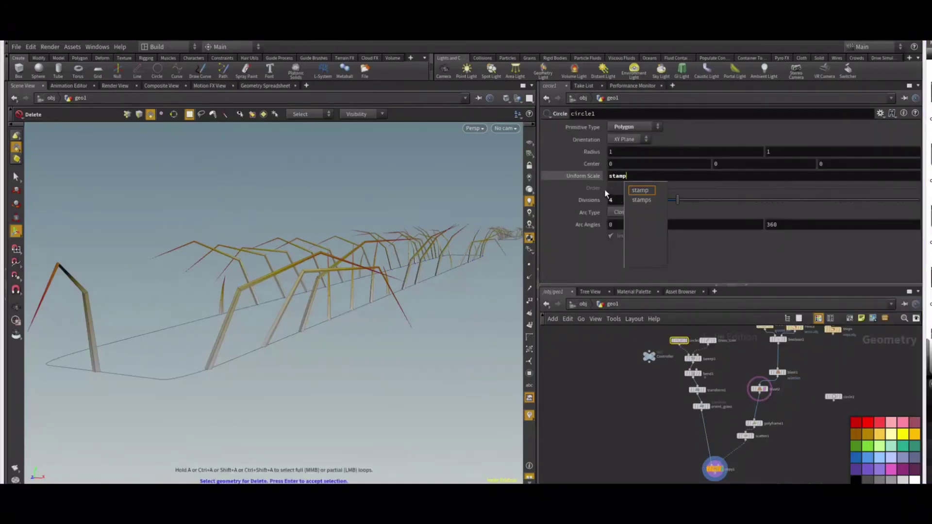
{"action": "type", "text": "(\"../c"}
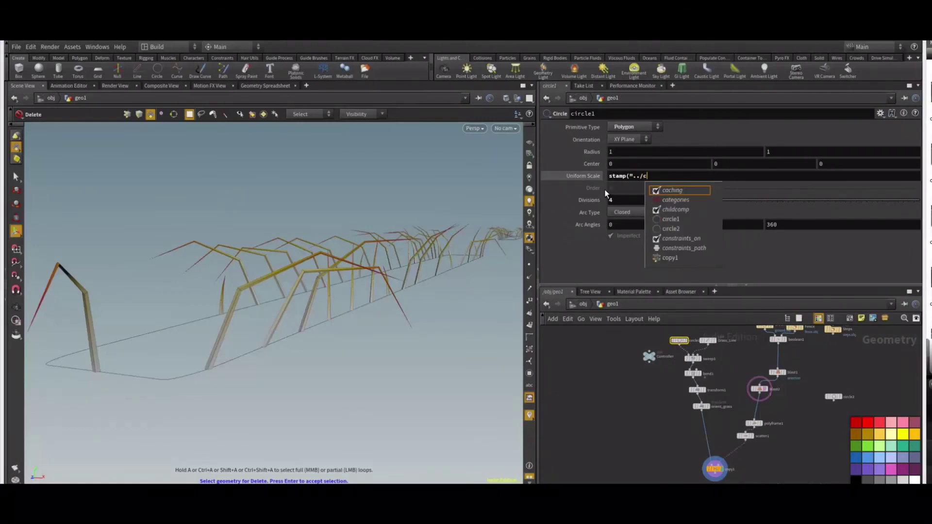
{"action": "type", "text": "opy1\",\"grassT"}
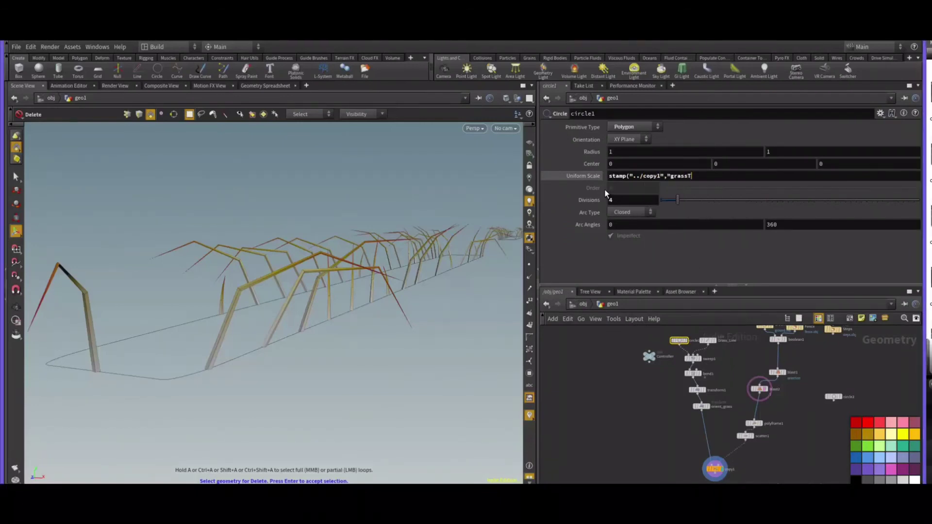
{"action": "type", "text": "hickness\",.1"}
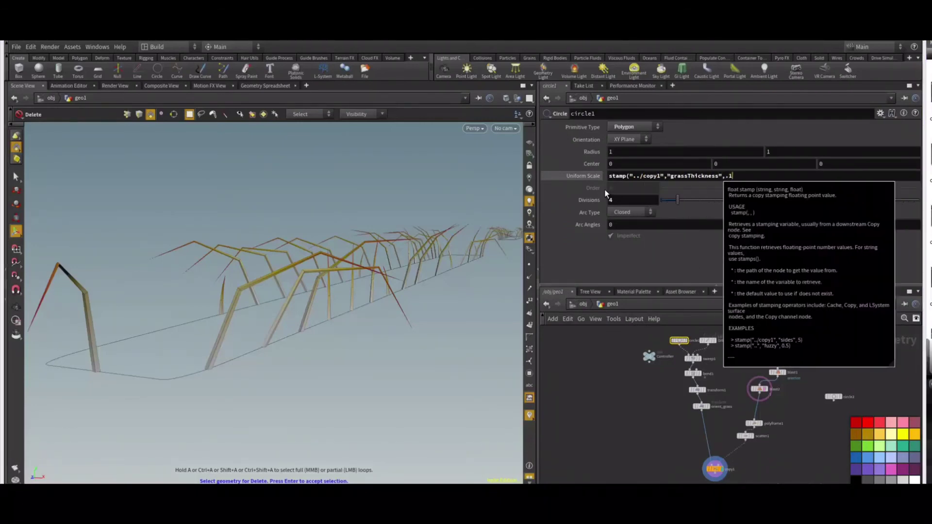
{"action": "type", "text": ")"}
{"action": "key", "text": "Return"}
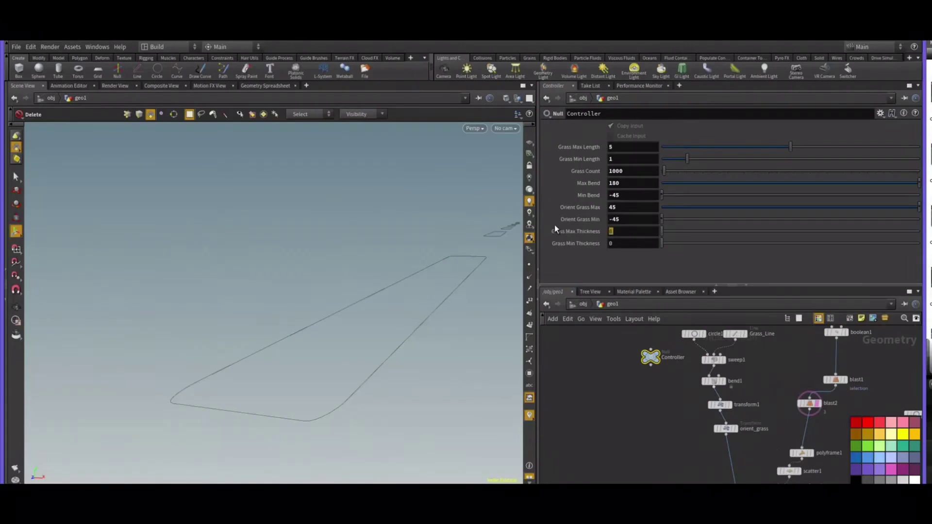
- Set Controller's Grass Max Thickness to .5 and Grass Min Thickness to .1
{"action": "type", "text": ".5"}
{"action": "key", "text": "Return"}
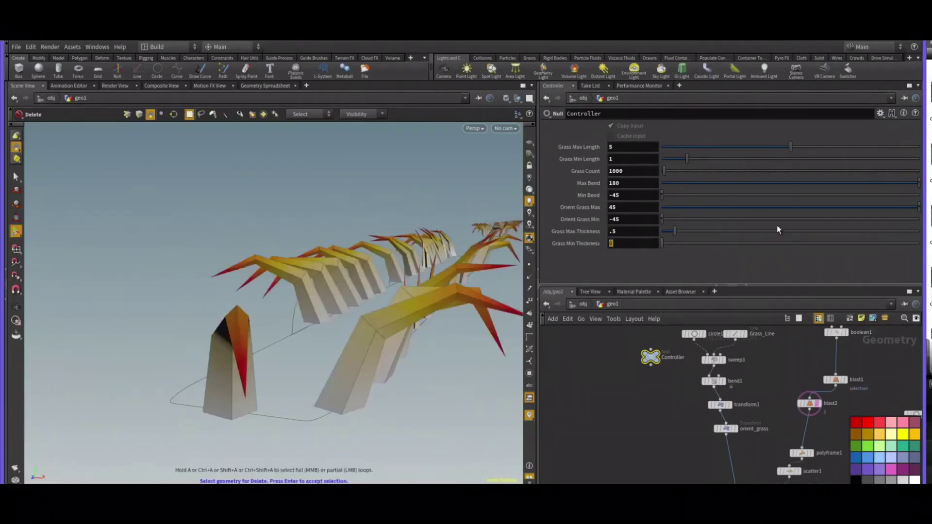
{"action": "type", "text": ".1"}
{"action": "key", "text": "Return"}
- Set Controller's Grass Min Thickness to .05 and, after trying .1, its Grass Max Thickness to .2
{"action": "left_click_drag", "start_coordinate": [453, 321], "coordinate": [484, 292], "text": "alt"}
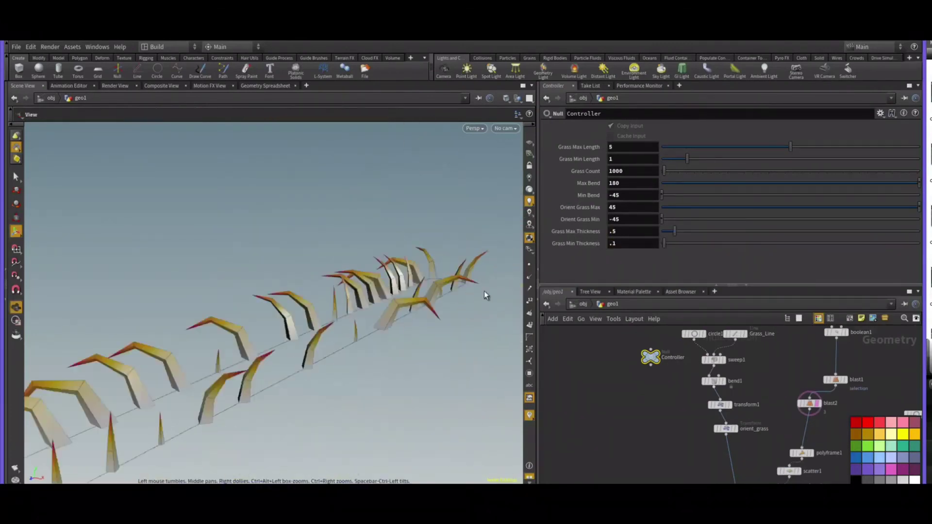
{"action": "key", "text": "Tab"}
{"action": "key", "text": "Tab"}
{"action": "type", "text": ".05"}
{"action": "key", "text": "Return"}
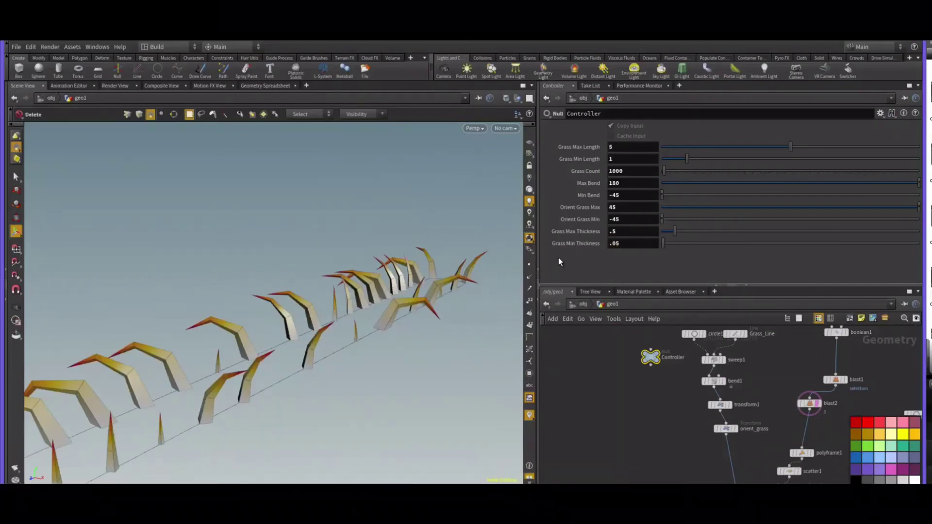
{"action": "left_click", "coordinate": [555, 234]}
{"action": "type", "text": ".1"}
{"action": "key", "text": "Return"}
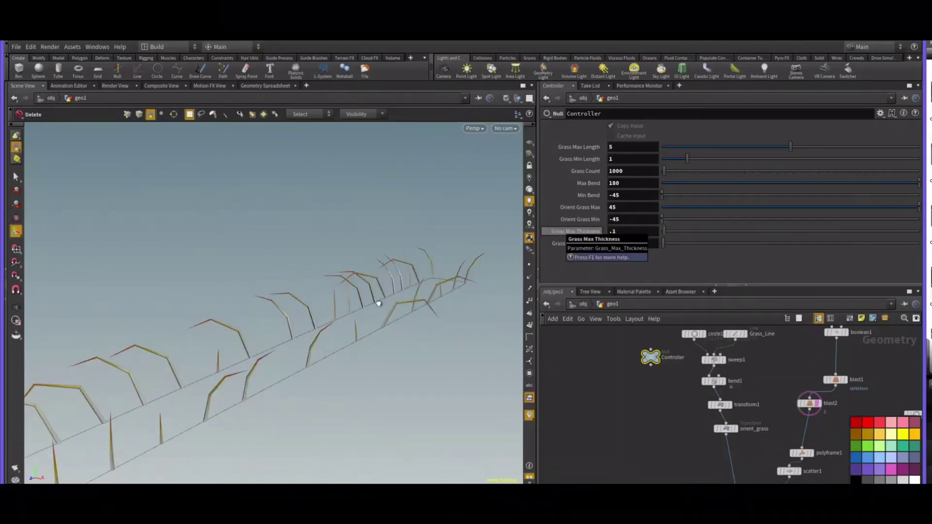
{"action": "left_click_drag", "start_coordinate": [379, 304], "coordinate": [439, 297], "text": "alt"}
{"action": "left_click", "coordinate": [627, 233]}
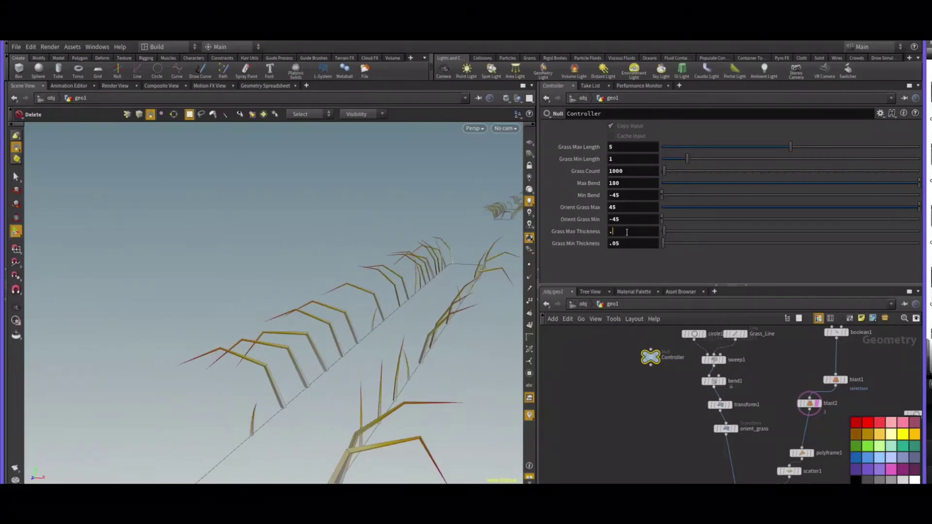
{"action": "type", "text": "2"}
- Set Controller's Grass Count to 50000
{"action": "left_click", "coordinate": [635, 171]}
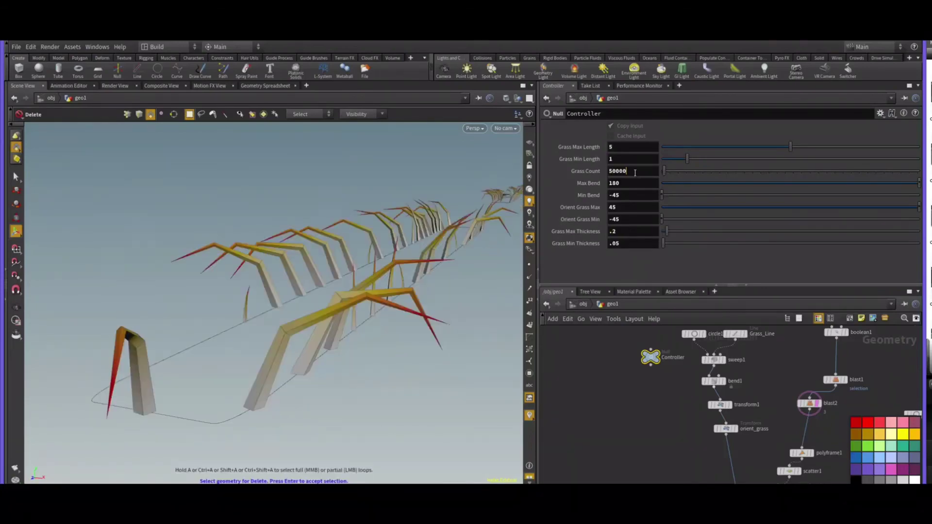
{"action": "type", "text": "50000"}
{"action": "key", "text": "Return"}
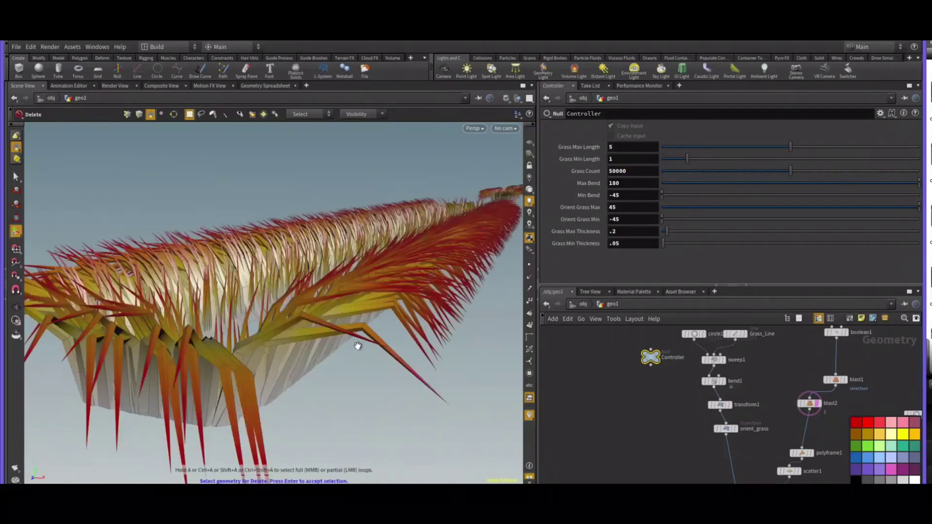
- Template the Fence file node so the fence shows as a wireframe reference around the grass
{"action": "left_click_drag", "start_coordinate": [357, 346], "coordinate": [354, 359], "text": "alt"}
{"action": "scroll", "coordinate": [354, 360], "scroll_direction": "down", "scroll_amount": 10}
{"action": "middle_click_drag", "start_coordinate": [787, 352], "coordinate": [746, 417]}
{"action": "left_click", "coordinate": [827, 378]}
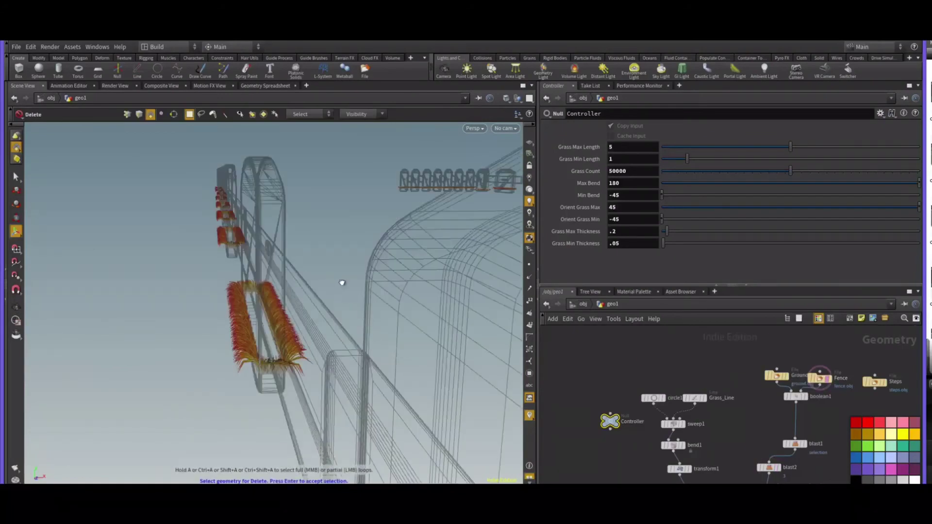
- Set Controller's Grass Max Length to 20 and Grass Count to 1000
{"action": "left_click_drag", "start_coordinate": [342, 283], "coordinate": [311, 340], "text": "alt"}
{"action": "double_click", "coordinate": [626, 147]}
{"action": "type", "text": "20"}
{"action": "key", "text": "Return"}
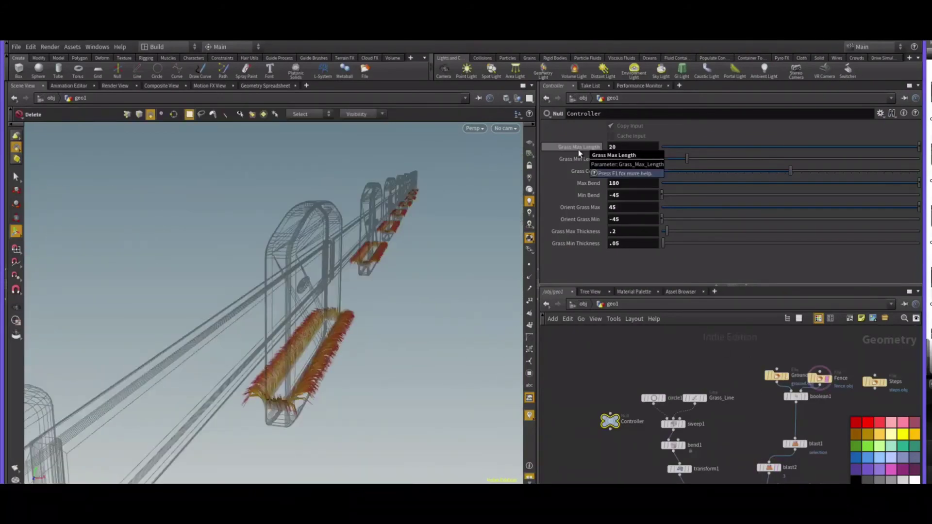
{"action": "left_click_drag", "start_coordinate": [457, 221], "coordinate": [428, 273], "text": "alt"}
{"action": "left_click_drag", "start_coordinate": [630, 172], "coordinate": [564, 175]}
{"action": "type", "text": "1000"}
{"action": "key", "text": "Return"}
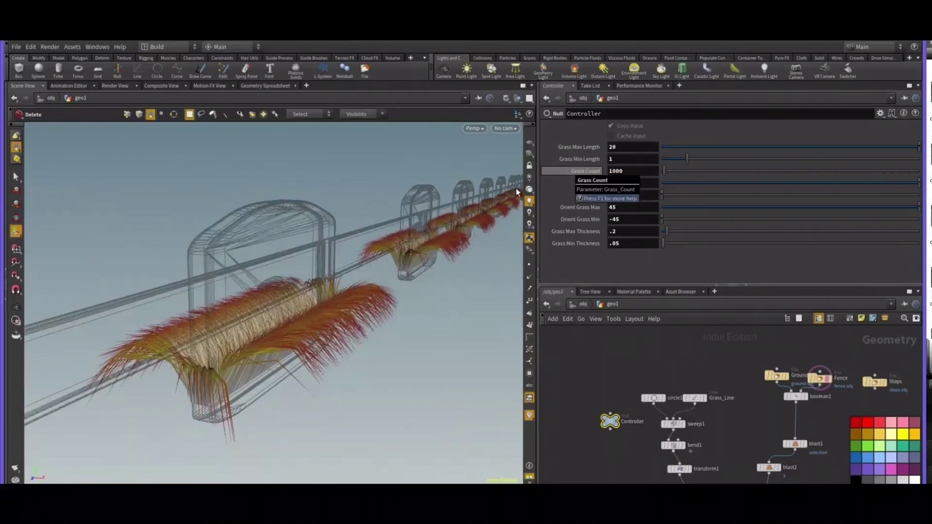
- Set Controller's Grass Max Length to 12 and Grass Count to 15000
{"action": "mouse_move", "coordinate": [401, 262]}
{"action": "left_mouse_down", "text": "alt"}
{"action": "mouse_move", "coordinate": [418, 275]}
{"action": "mouse_move", "coordinate": [356, 265]}
{"action": "mouse_move", "coordinate": [395, 264]}
{"action": "left_mouse_up", "text": "alt"}
{"action": "left_click_drag", "start_coordinate": [623, 147], "coordinate": [606, 147]}
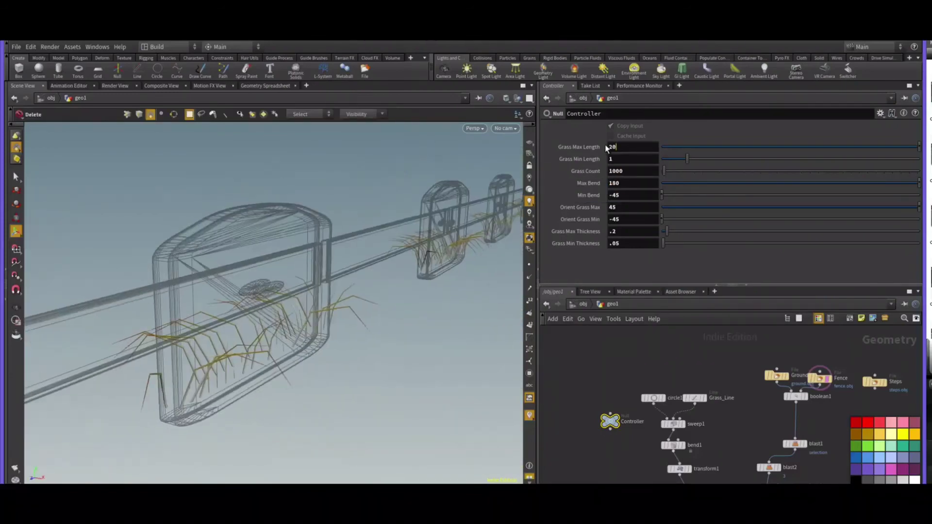
{"action": "key", "text": "Return"}
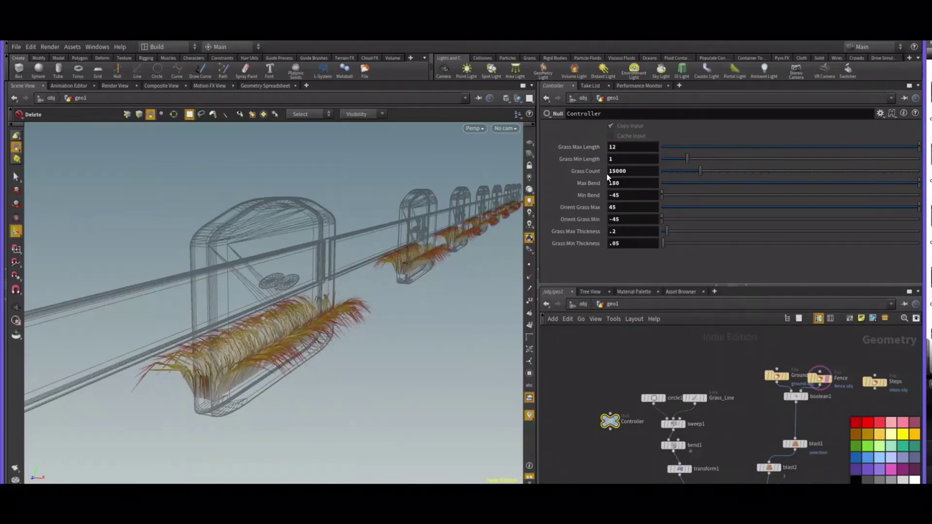
- Save copy1's geometry as grass-fence.obj in the folder that holds fence.obj, ground.obj and steps.obj
{"action": "left_click_drag", "start_coordinate": [371, 311], "coordinate": [302, 340], "text": "alt"}
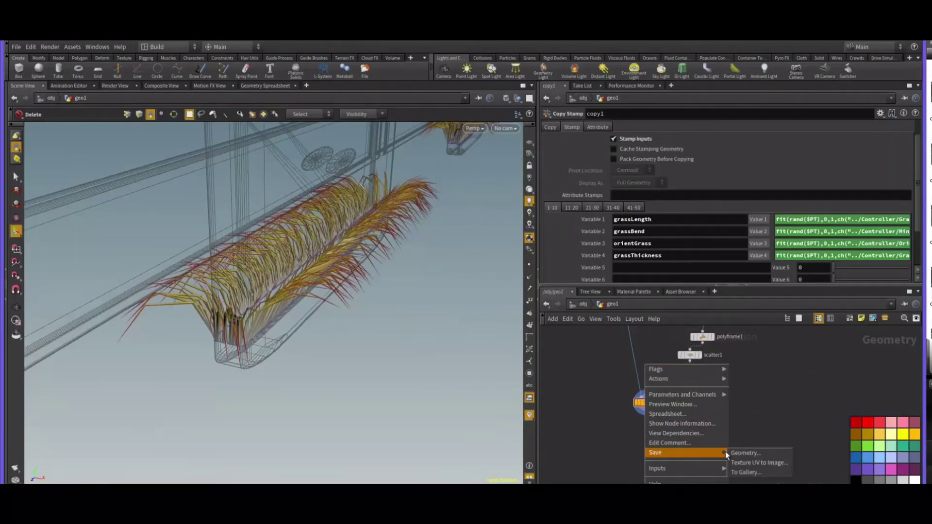
{"action": "left_click", "coordinate": [742, 453]}
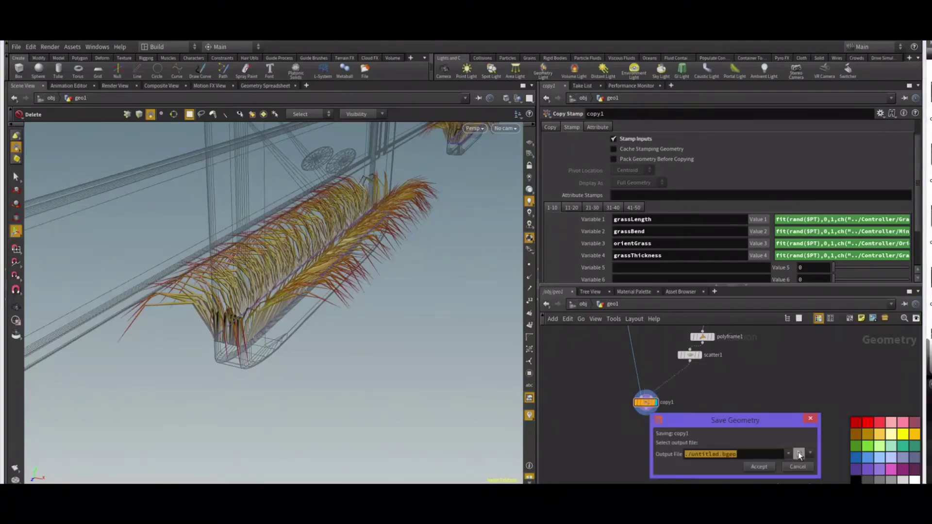
{"action": "left_click", "coordinate": [798, 454]}
{"action": "left_click_drag", "start_coordinate": [684, 261], "coordinate": [624, 259]}
{"action": "type", "text": "grass-fence"}
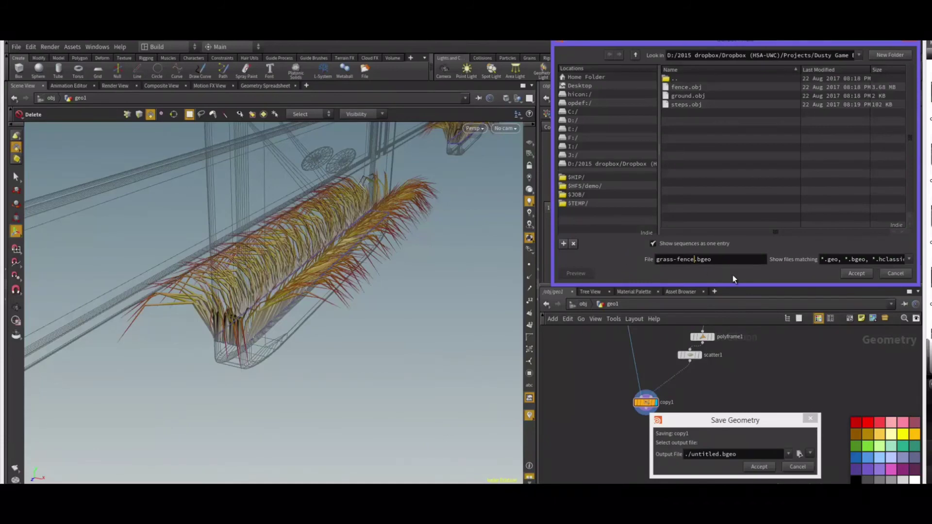
{"action": "left_click", "coordinate": [909, 259]}
{"action": "scroll", "coordinate": [883, 421], "scroll_direction": "down", "scroll_amount": 5}
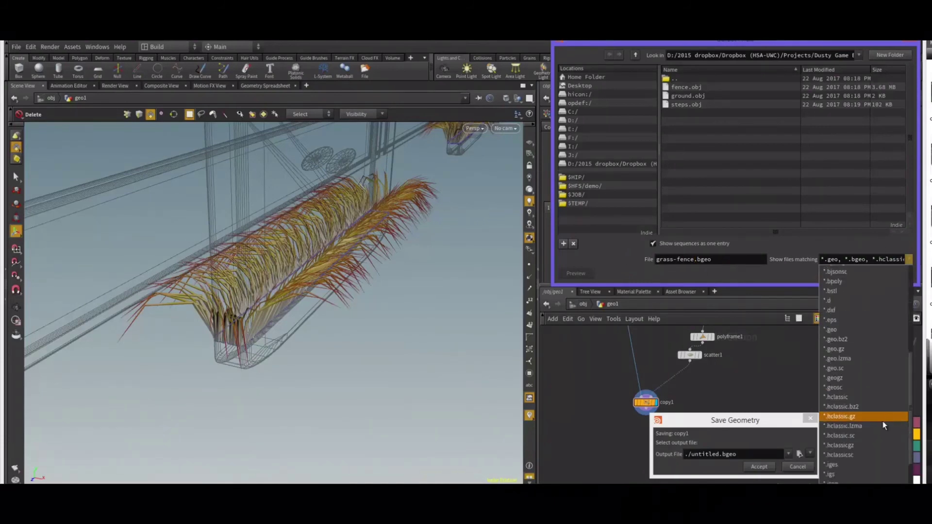
{"action": "left_click", "coordinate": [872, 443]}
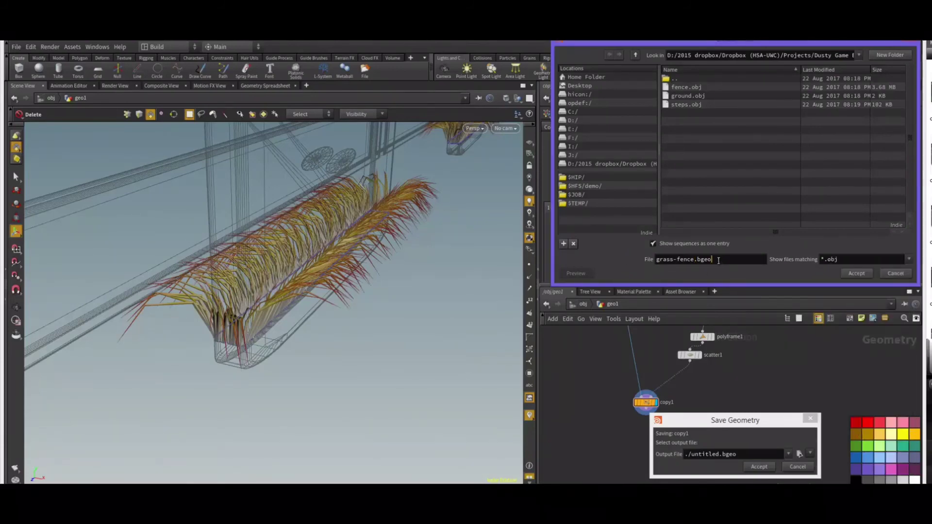
{"action": "key", "text": "Return"}
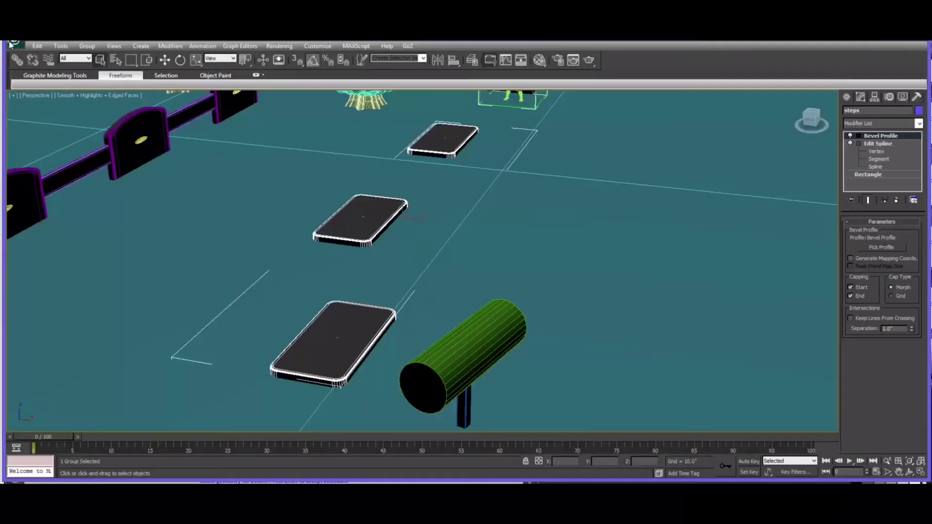
- Switch to 3ds Max and import grass-fence.obj into the scene
{"action": "left_click", "coordinate": [13, 41]}
{"action": "key", "text": "Escape"}
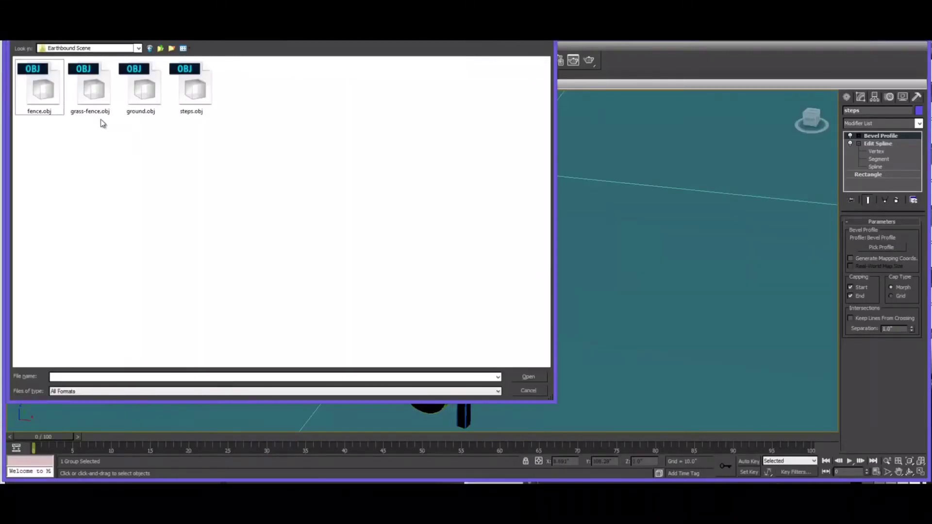
{"action": "double_click", "coordinate": [92, 95]}
{"action": "left_click", "coordinate": [378, 418]}
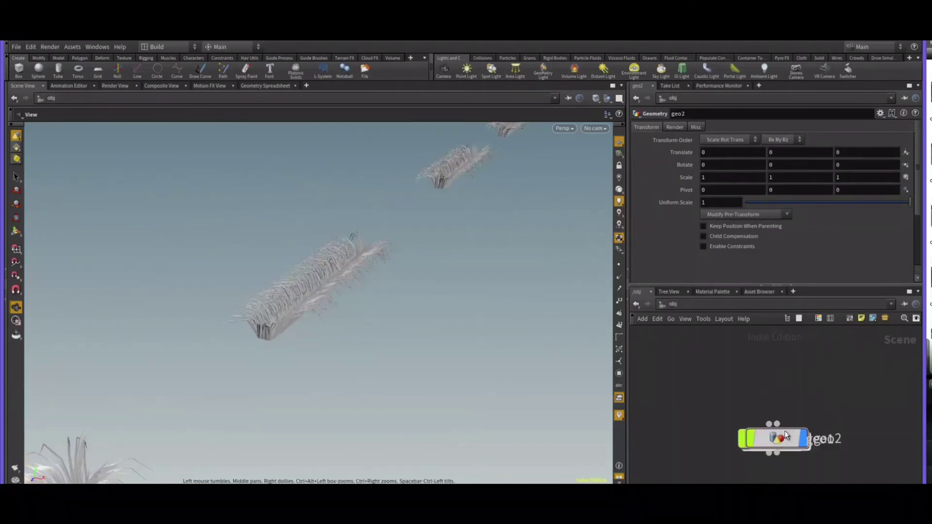
- Back in Houdini, move geo2 above geo1 in the object network and rename it grass_steps
{"action": "left_click_drag", "start_coordinate": [784, 430], "coordinate": [778, 374]}
{"action": "left_click", "coordinate": [809, 378]}
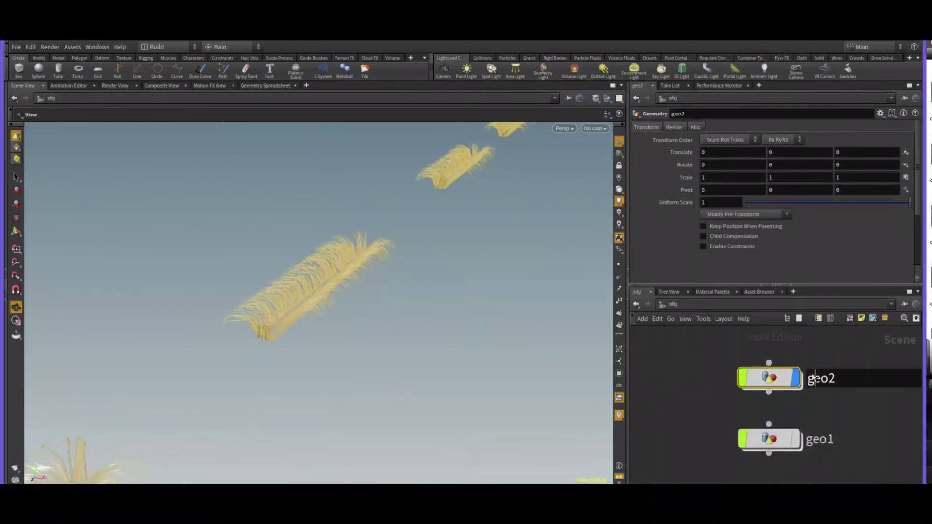
{"action": "double_click", "coordinate": [808, 378]}
{"action": "type", "text": "grass_steps"}
{"action": "key", "text": "Return"}
- Rename the original geo1 object as grass_fence
{"action": "double_click", "coordinate": [819, 439]}
{"action": "type", "text": "grass"}
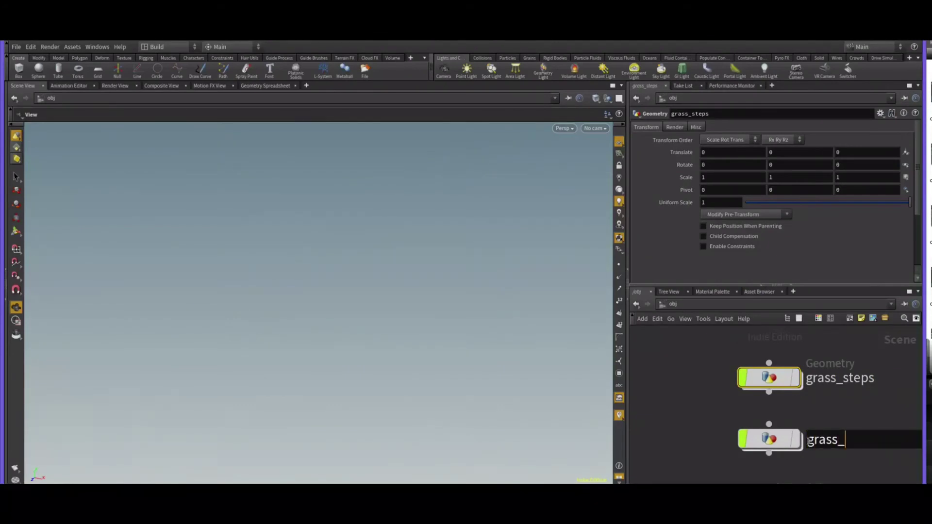
{"action": "type", "text": "_fence"}
{"action": "key", "text": "Return"}
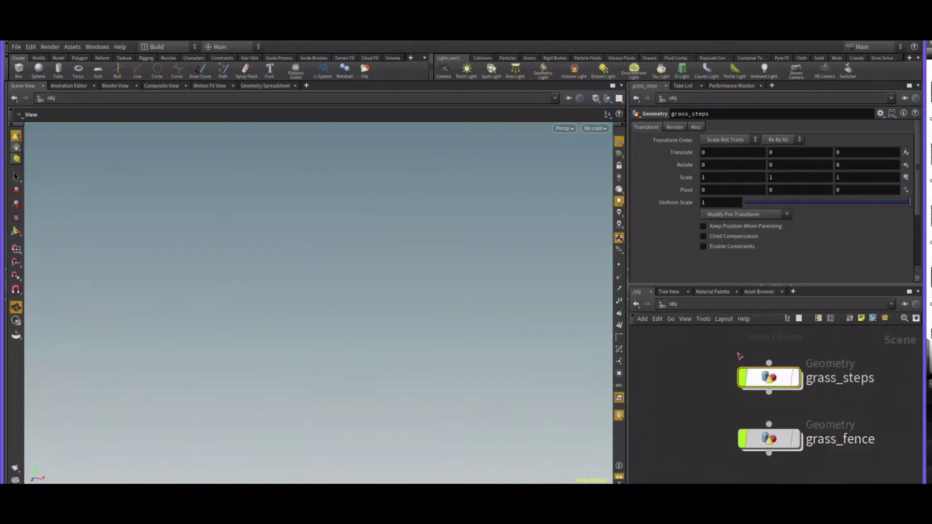
- Inside grass_steps, replace Fence with Steps as boolean1's second input and display boolean1's seam curves
{"action": "double_click", "coordinate": [771, 378]}
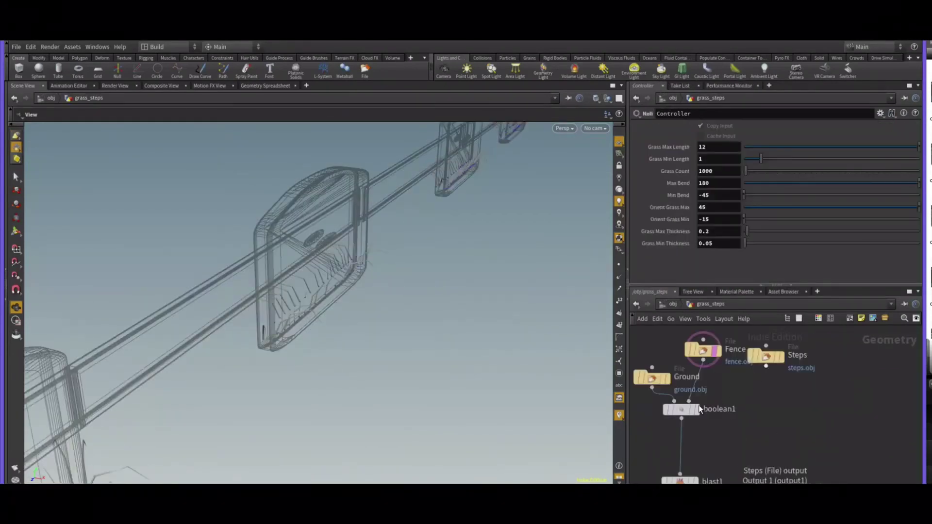
{"action": "left_click", "coordinate": [683, 416]}
{"action": "left_click_drag", "start_coordinate": [462, 321], "coordinate": [512, 308]}
{"action": "middle_click_drag", "start_coordinate": [538, 291], "coordinate": [379, 297]}
{"action": "scroll", "coordinate": [503, 290], "scroll_direction": "down", "scroll_amount": 2}
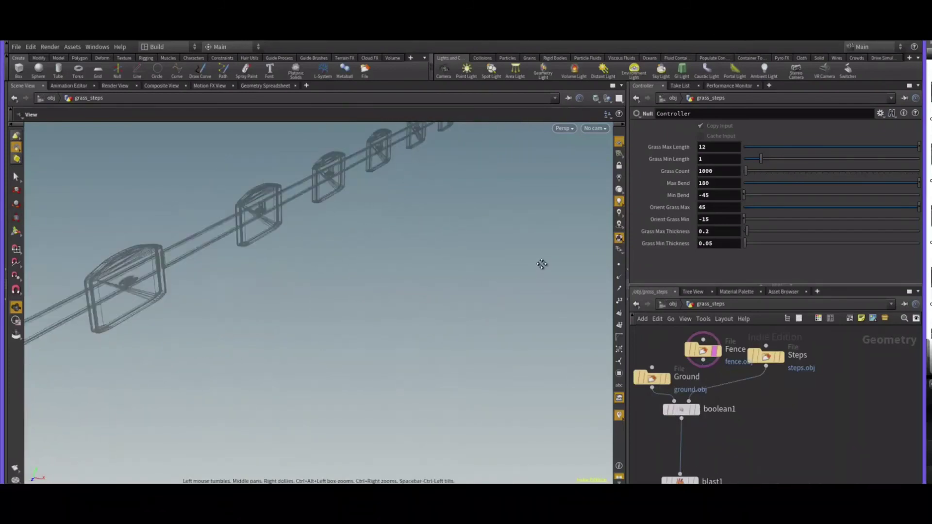
{"action": "scroll", "coordinate": [543, 264], "scroll_direction": "down", "scroll_amount": 4}
{"action": "left_click_drag", "start_coordinate": [344, 340], "coordinate": [510, 346]}
{"action": "left_click", "coordinate": [696, 411]}
- Display blast1's output in grass_steps and bypass the blast nodes to keep the step outlines
{"action": "middle_click_drag", "start_coordinate": [775, 378], "coordinate": [787, 305]}
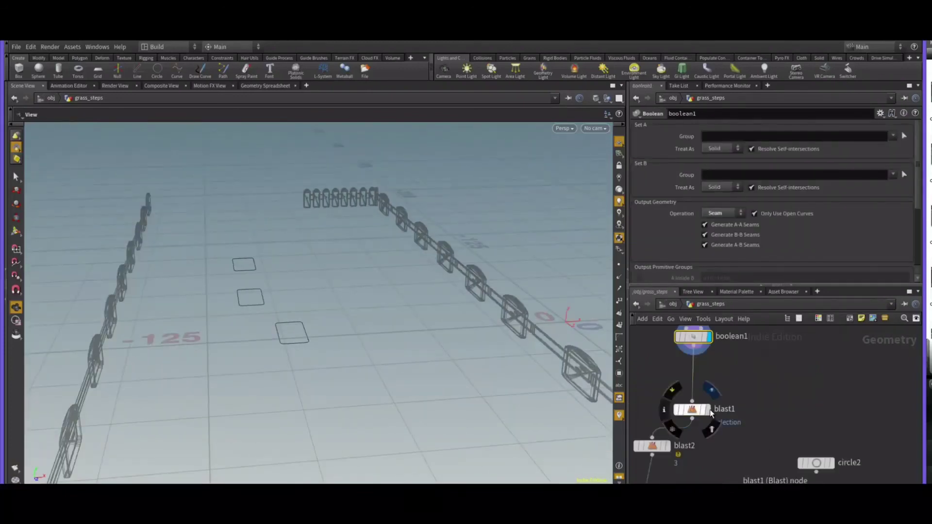
{"action": "left_click", "coordinate": [711, 411]}
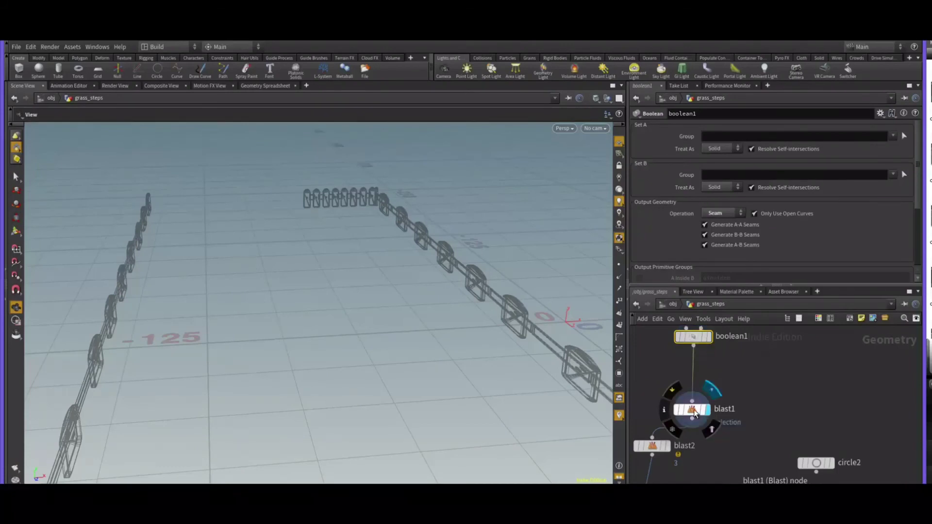
{"action": "left_click", "coordinate": [693, 410]}
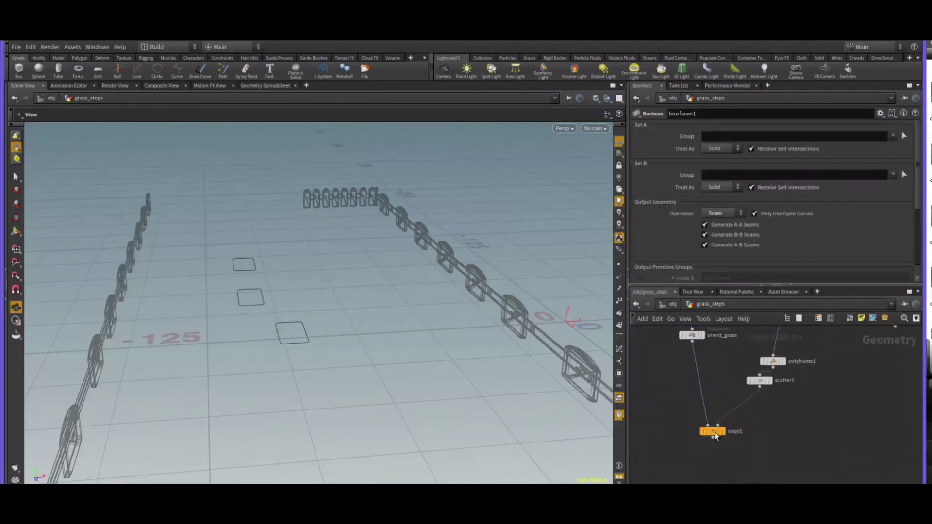
- Select and display copy1 to show the grass blades around the step outlines
{"action": "left_click", "coordinate": [712, 431]}
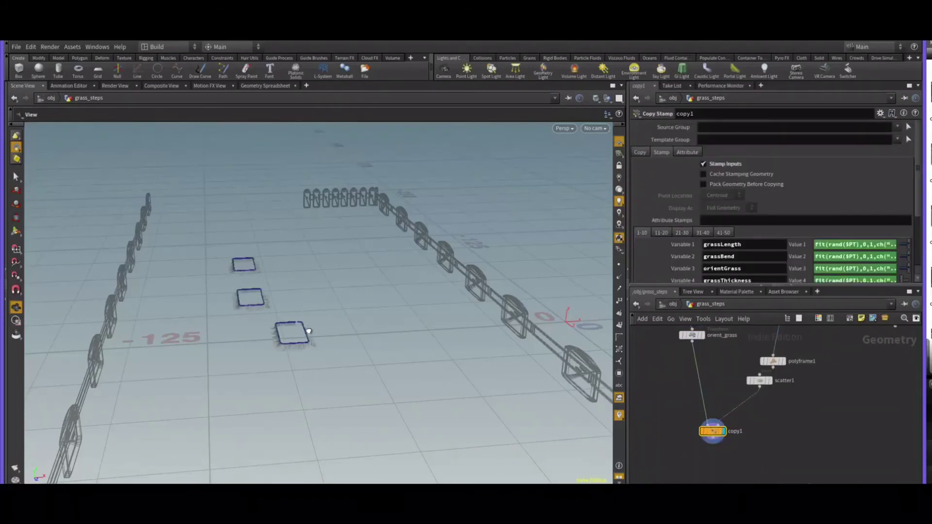
{"action": "left_click_drag", "start_coordinate": [308, 331], "coordinate": [286, 335]}
{"action": "right_click_drag", "start_coordinate": [287, 335], "coordinate": [375, 316]}
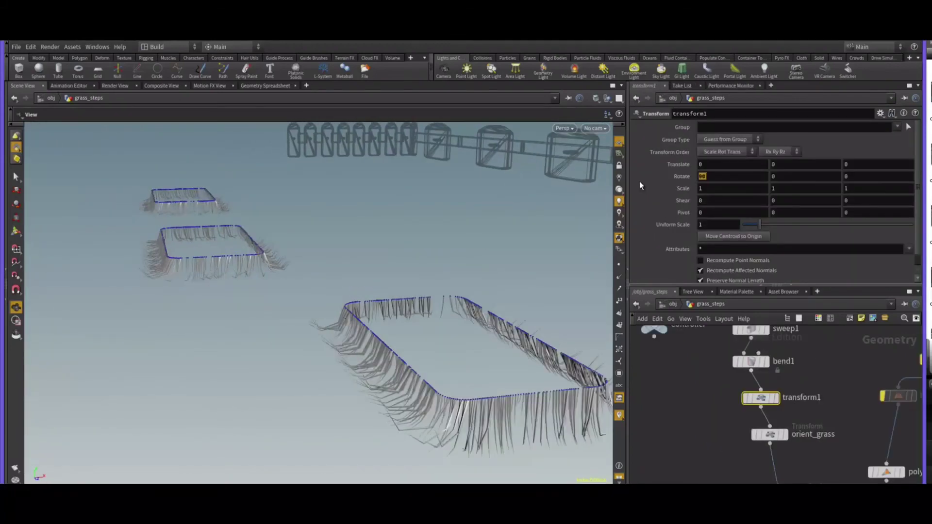
- Set transform1's X rotation to -90 so the grass blades around the step outlines point upward
{"action": "type", "text": "-90"}
{"action": "key", "text": "Return"}
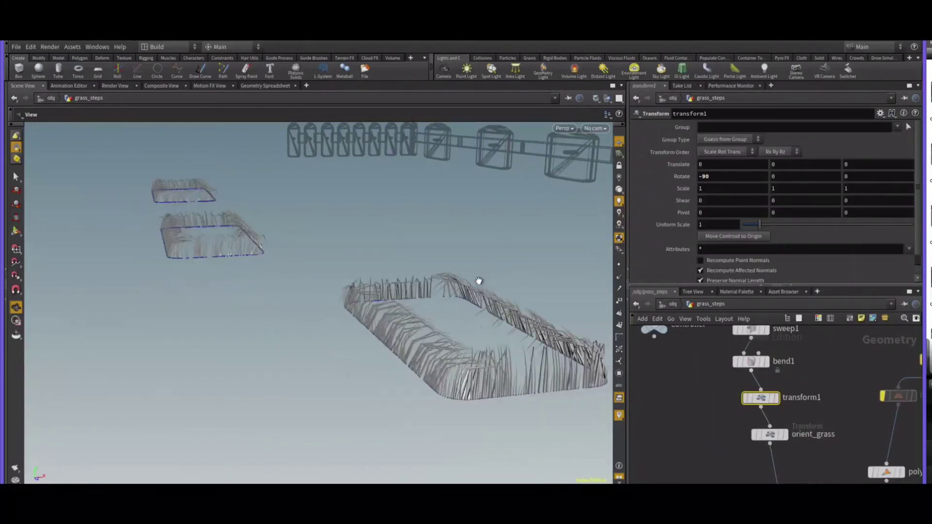
{"action": "left_click_drag", "start_coordinate": [479, 281], "coordinate": [457, 296]}
{"action": "middle_click_drag", "start_coordinate": [457, 296], "coordinate": [286, 297]}
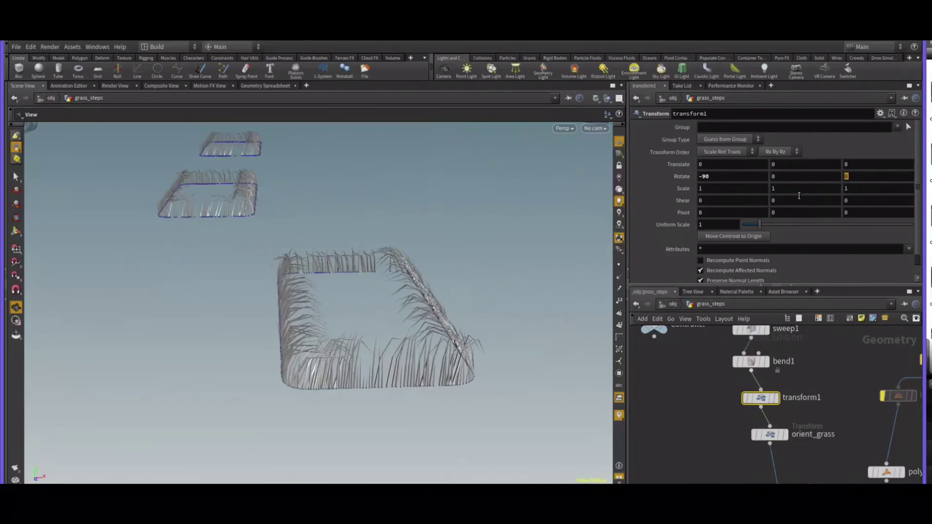
{"action": "key", "text": "Return"}
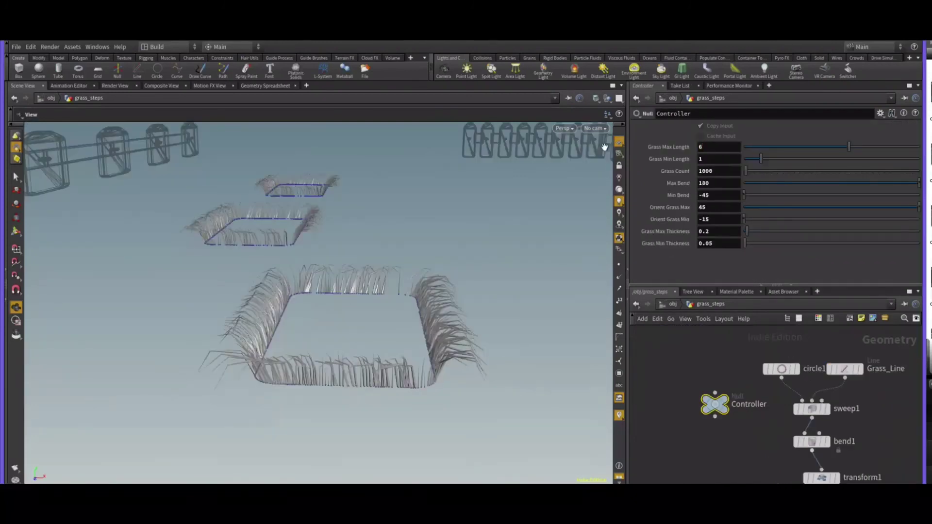
- Set the Controller's Grass Min Length to 2 and Grass Count to 2000 for the step grass
{"action": "left_click_drag", "start_coordinate": [708, 160], "coordinate": [654, 162]}
{"action": "type", "text": "2"}
{"action": "key", "text": "Return"}
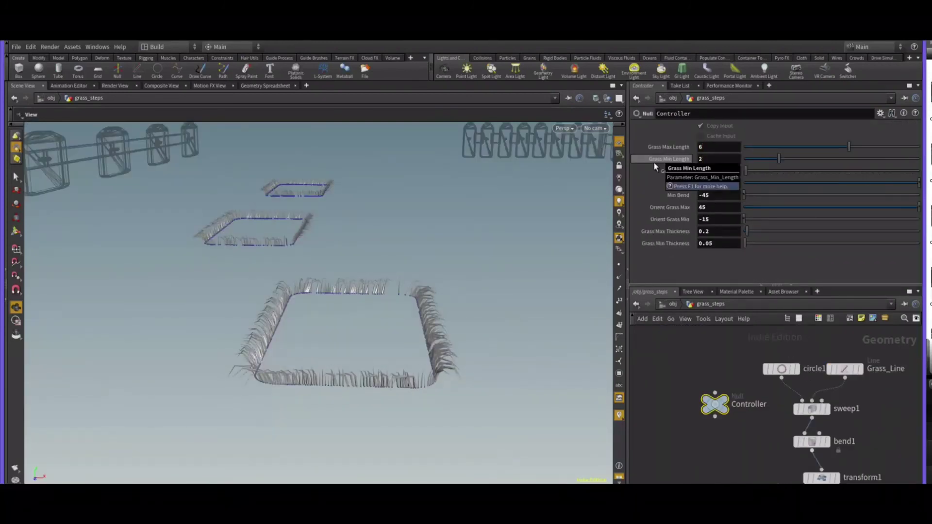
{"action": "left_click_drag", "start_coordinate": [373, 231], "coordinate": [337, 250]}
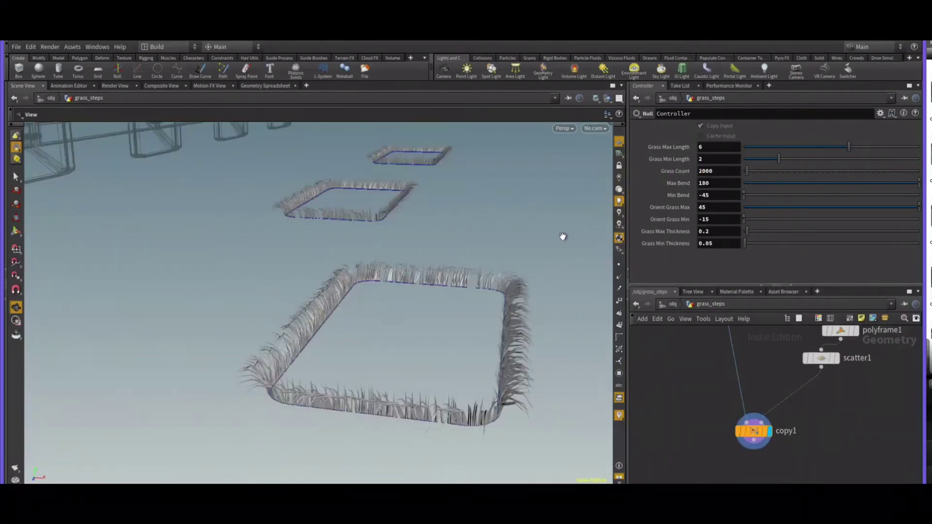
{"action": "left_click_drag", "start_coordinate": [562, 235], "coordinate": [447, 264]}
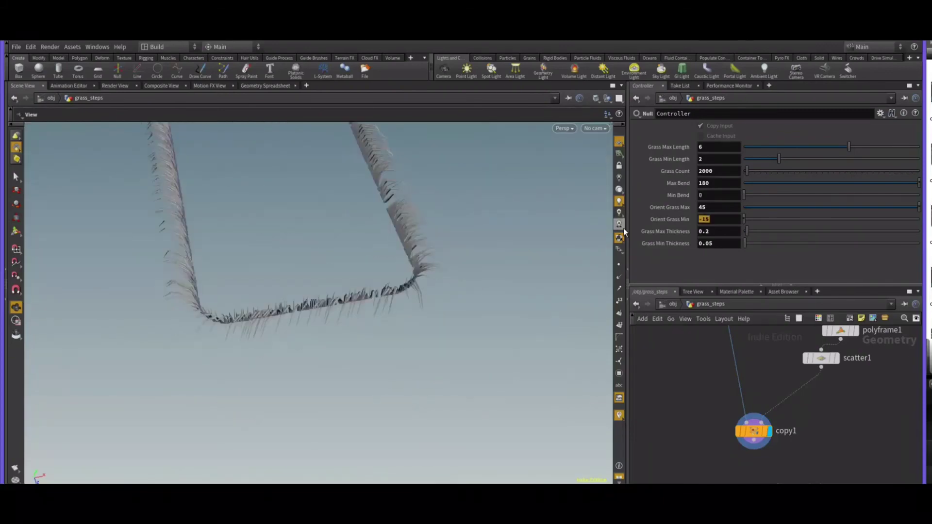
- Set the Controller's Orient Grass Min to 0 and Min Bend to -50
{"action": "type", "text": "0"}
{"action": "key", "text": "Return"}
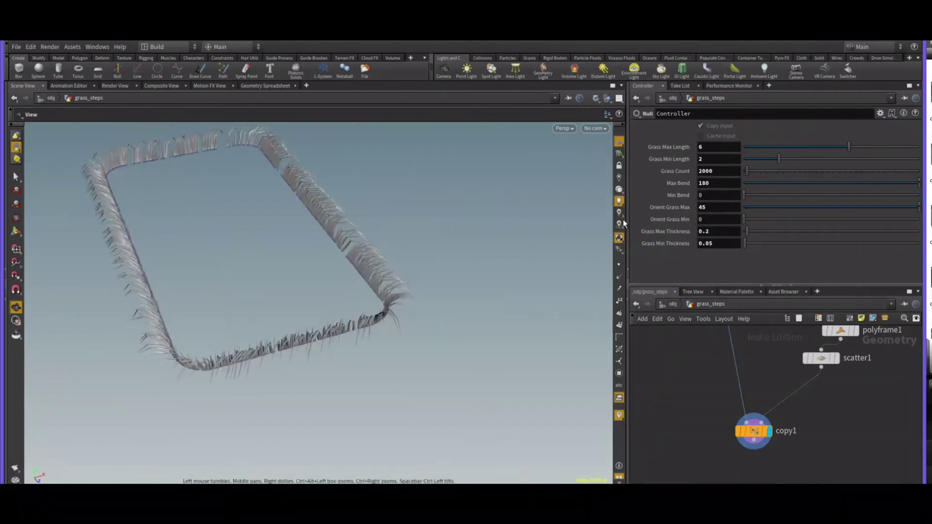
{"action": "left_click", "coordinate": [713, 195]}
{"action": "type", "text": "-"}
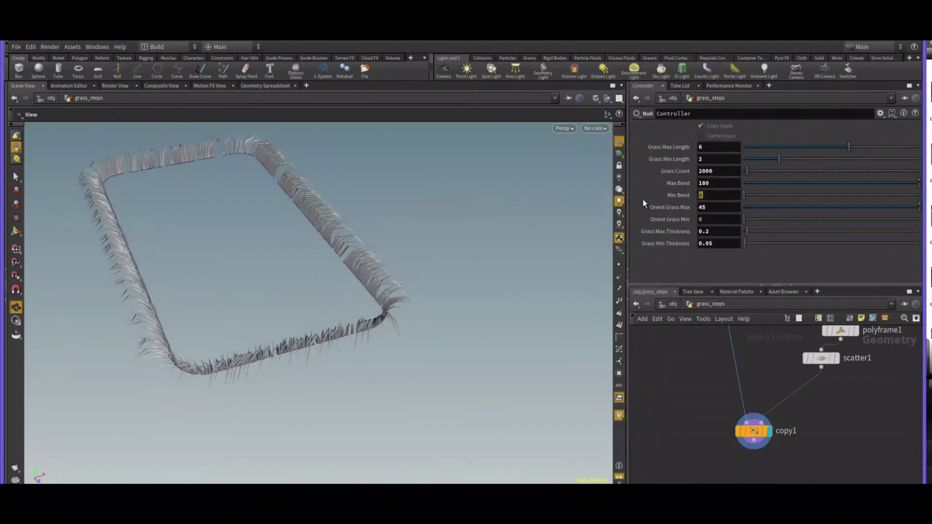
{"action": "type", "text": "50"}
{"action": "key", "text": "Return"}
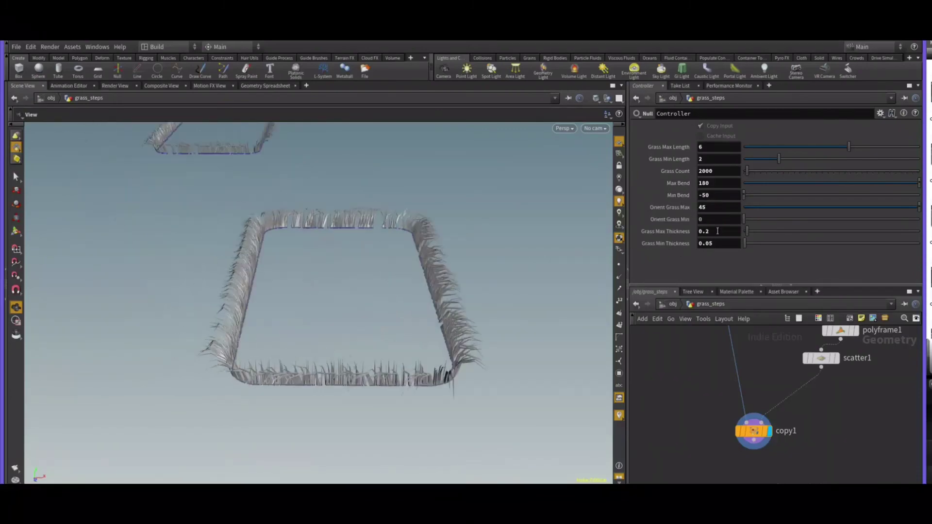
- Try an Orient Grass Max of 0, and settle on 10 with Orient Grass Min at -10
{"action": "double_click", "coordinate": [710, 207]}
{"action": "type", "text": "0"}
{"action": "key", "text": "Return"}
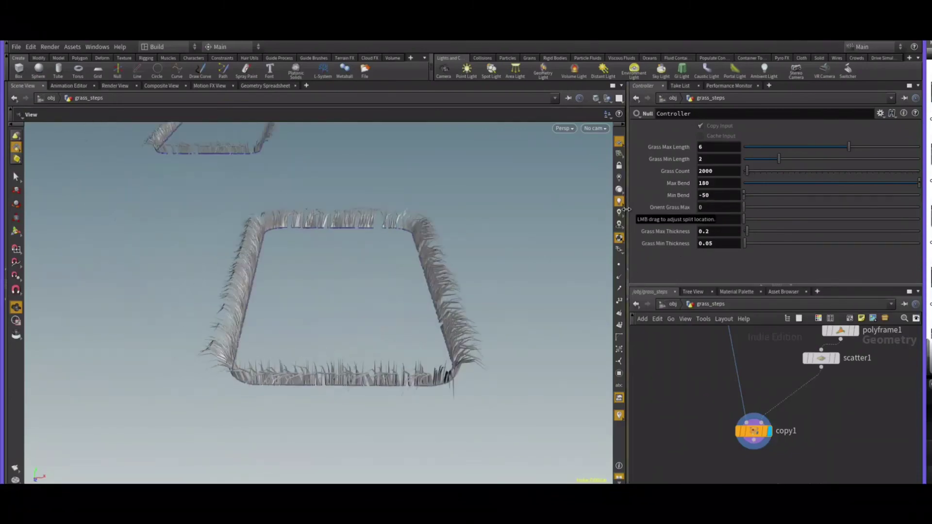
{"action": "left_click_drag", "start_coordinate": [555, 292], "coordinate": [333, 318]}
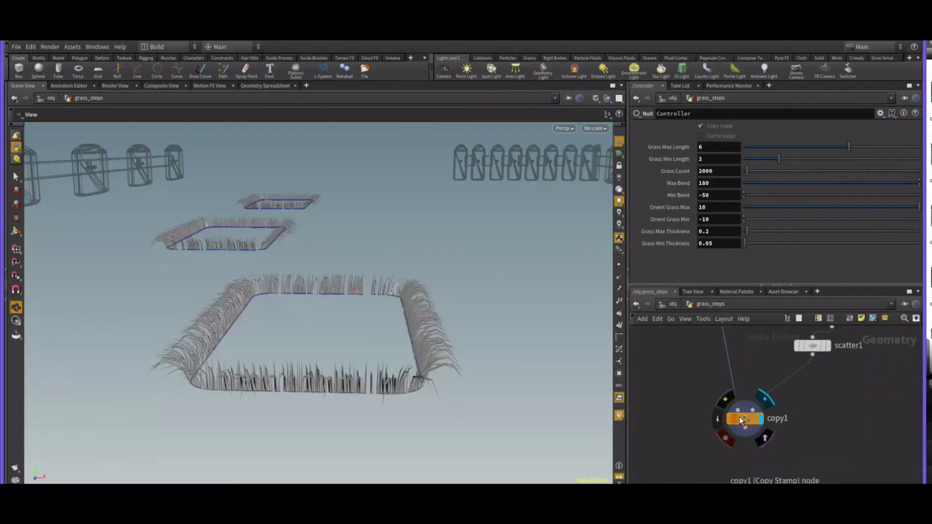
- Export copy1's step grass geometry as grass-steps.obj
{"action": "right_click", "coordinate": [739, 418]}
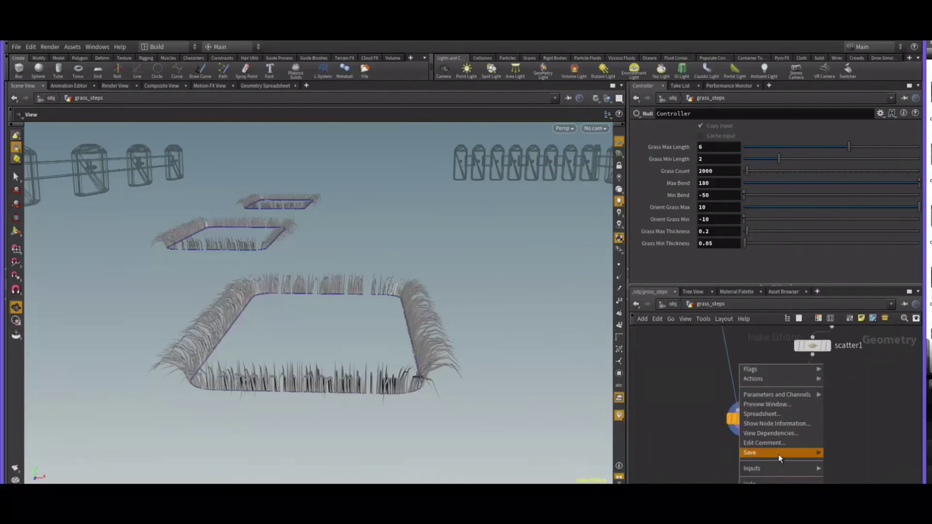
{"action": "mouse_move", "coordinate": [778, 453]}
{"action": "left_click", "coordinate": [845, 455]}
{"action": "left_click", "coordinate": [869, 467]}
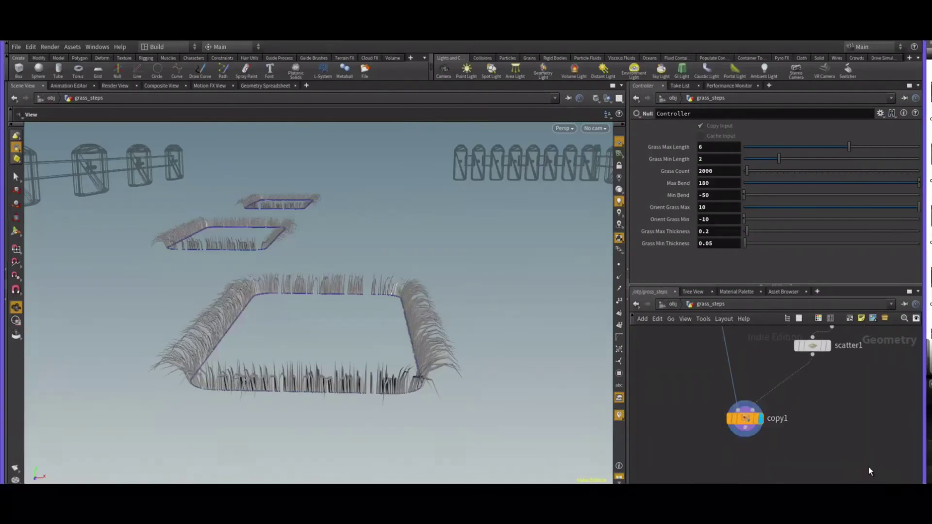
- Switch to 3ds Max and import grass-steps.obj from the Earthbound Scene folder with the default OBJ import options
{"action": "key", "text": "alt+Tab"}
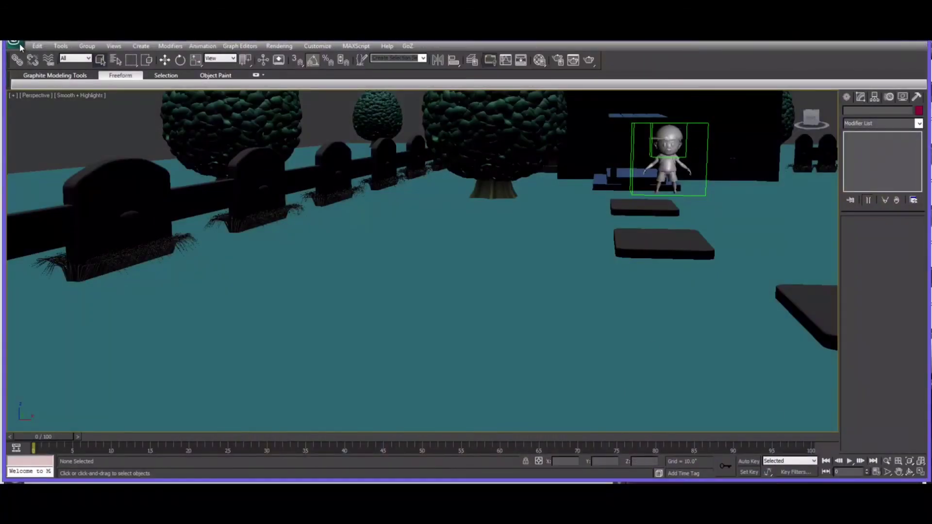
{"action": "left_click", "coordinate": [17, 46]}
{"action": "left_click", "coordinate": [44, 165]}
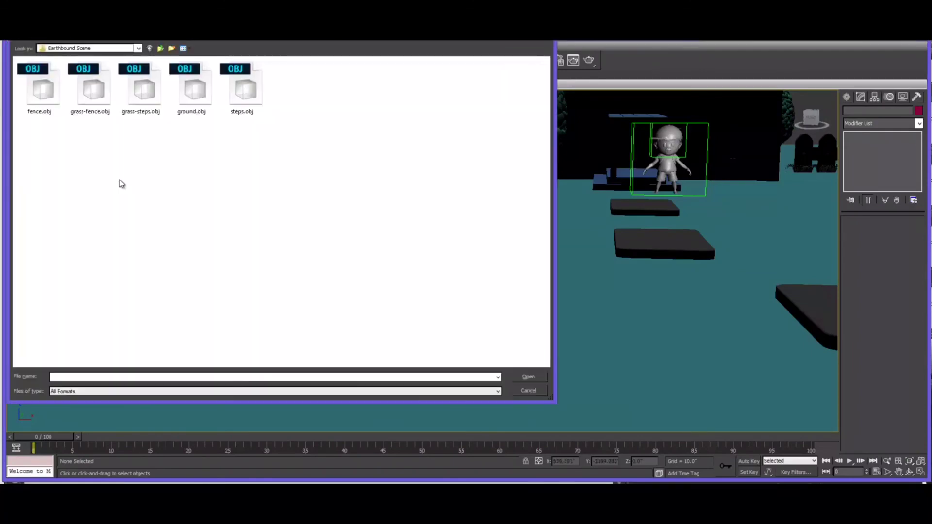
{"action": "double_click", "coordinate": [144, 89]}
{"action": "left_click", "coordinate": [395, 418]}
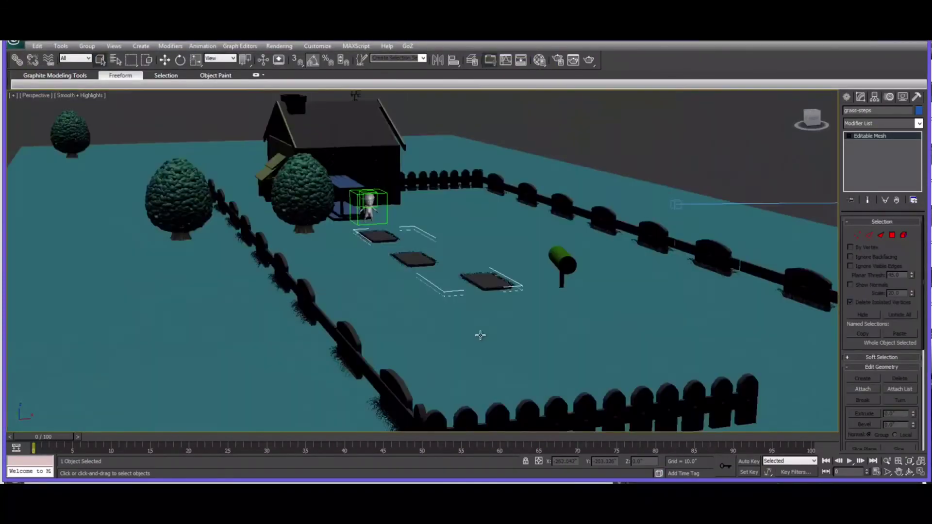
{"action": "scroll", "coordinate": [456, 342], "scroll_direction": "up", "scroll_amount": 5}
{"action": "middle_click_drag", "start_coordinate": [454, 343], "coordinate": [537, 277], "text": "alt"}
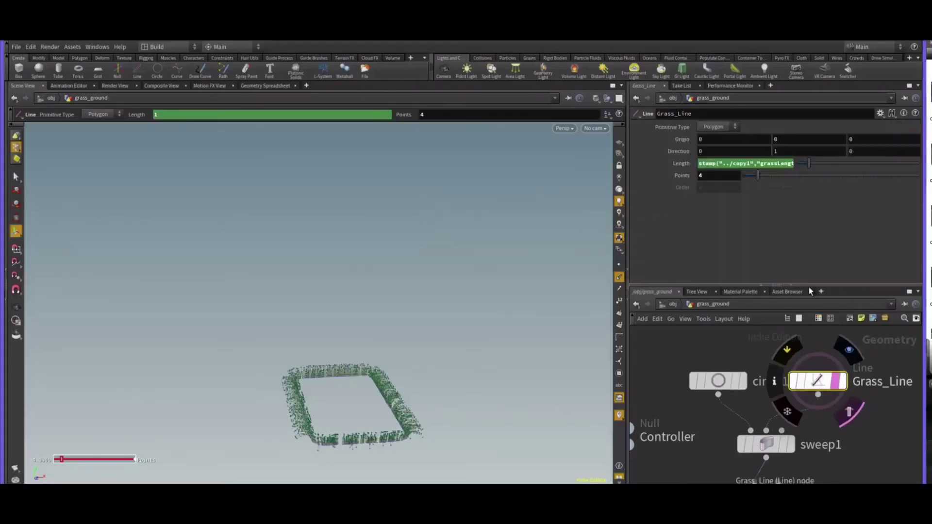
- Back in Houdini, set Grass_Line's Points to 0 in the grass_ground network
{"action": "middle_click_drag", "start_coordinate": [720, 180], "coordinate": [660, 185]}
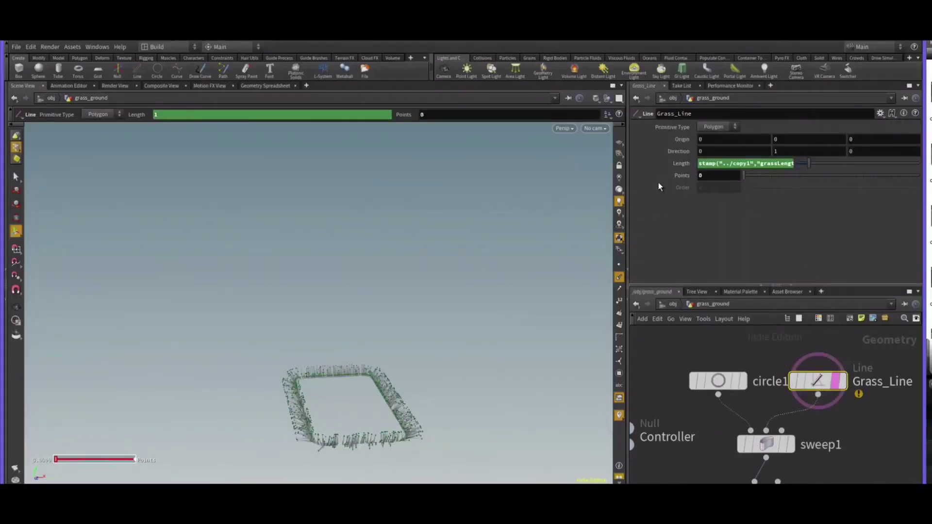
{"action": "left_click_drag", "start_coordinate": [459, 383], "coordinate": [417, 339], "text": "alt"}
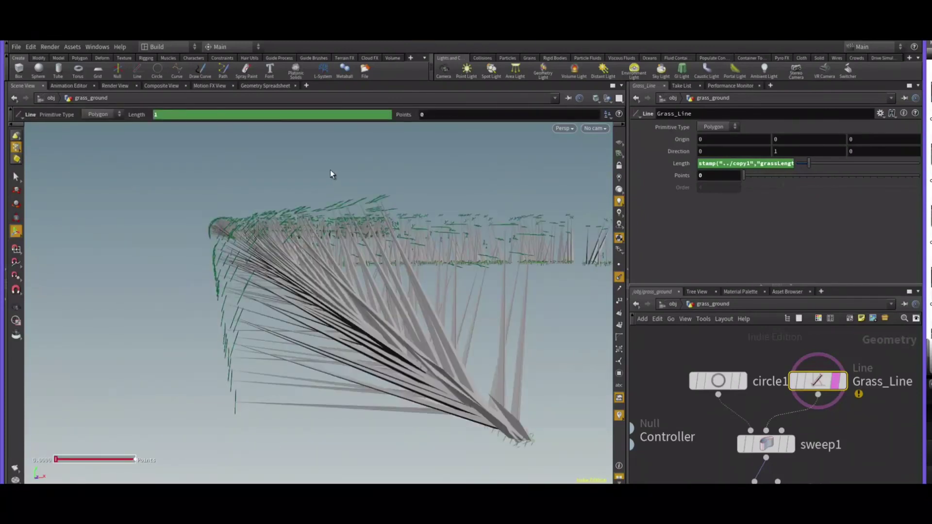
- Try to connect the Ground file node directly to copy1's second input
{"action": "key", "text": "s"}
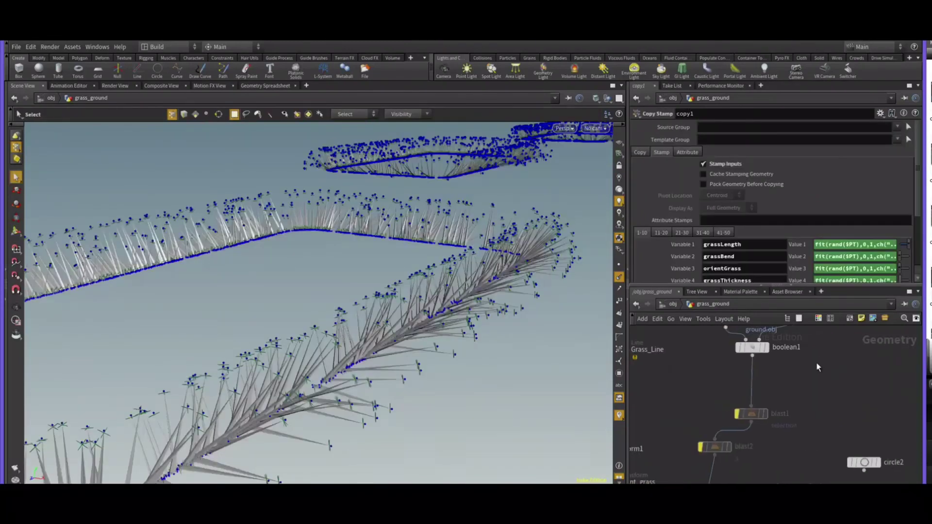
{"action": "scroll", "coordinate": [817, 362], "scroll_direction": "down", "scroll_amount": 3}
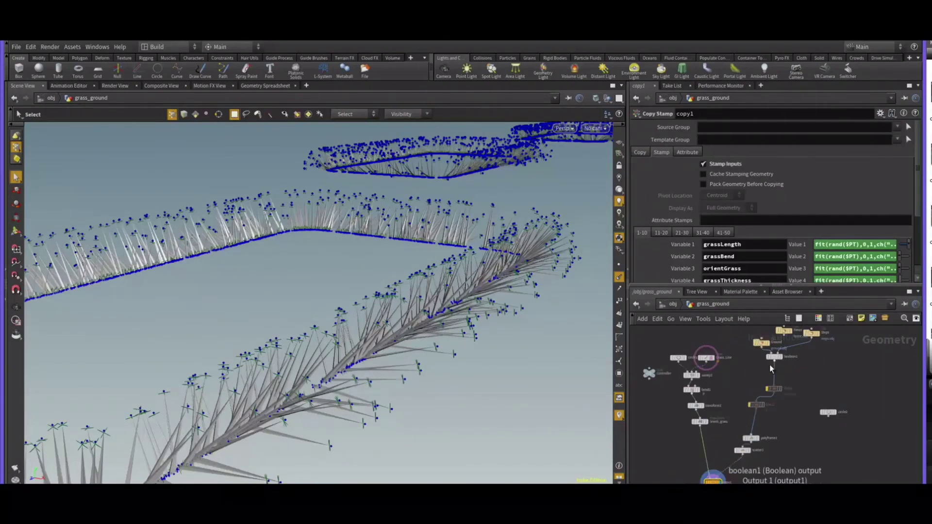
{"action": "left_click", "coordinate": [760, 347]}
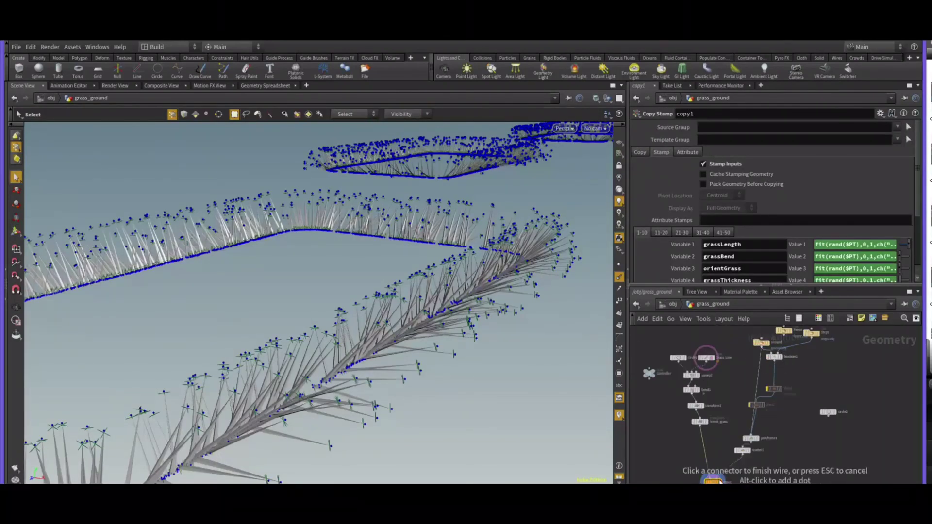
{"action": "left_click", "coordinate": [723, 472]}
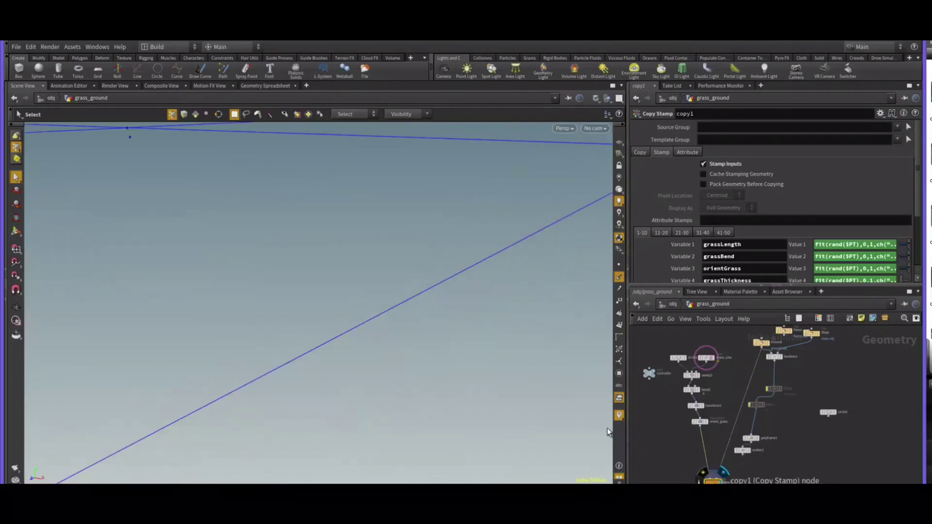
{"action": "key", "text": "space+g"}
{"action": "left_click_drag", "start_coordinate": [425, 379], "coordinate": [414, 397]}
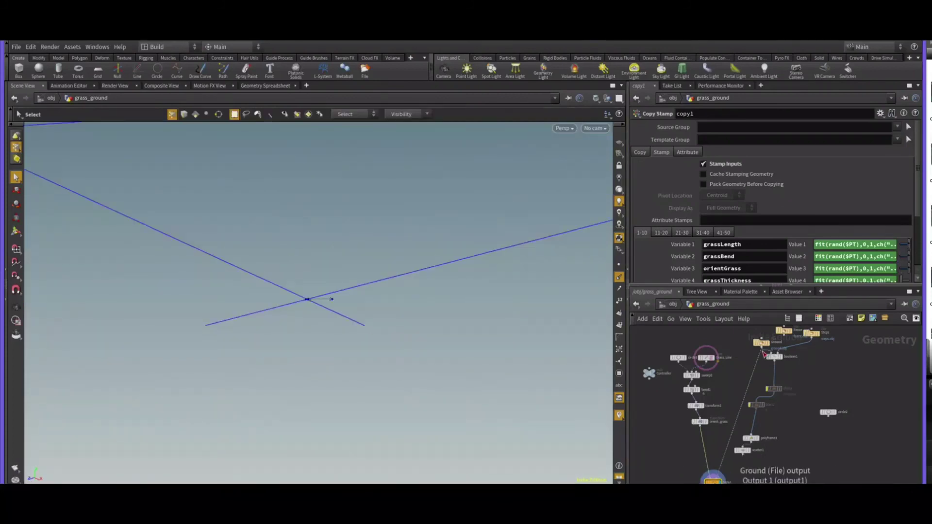
- Connect the Ground file node to polyframe1, with scatter1 feeding copy1's second input
{"action": "left_click", "coordinate": [761, 349]}
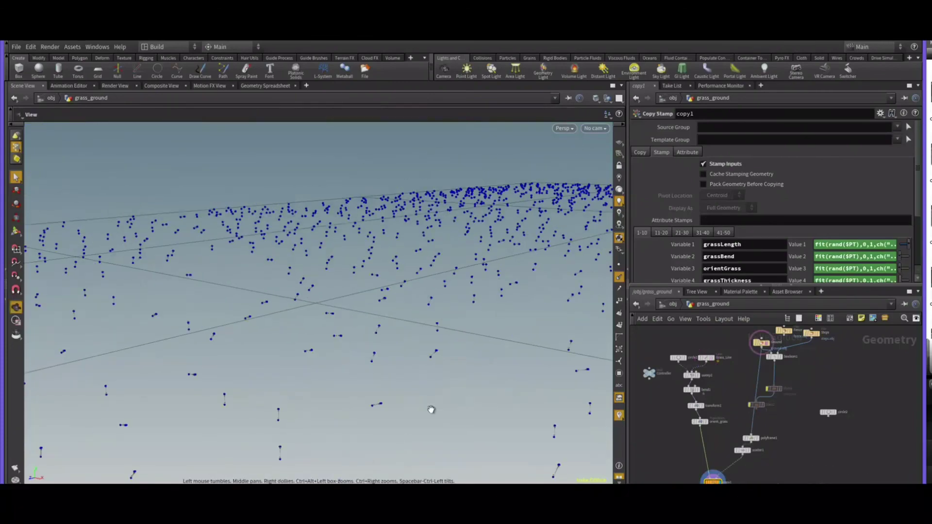
{"action": "left_click_drag", "start_coordinate": [430, 409], "coordinate": [576, 374]}
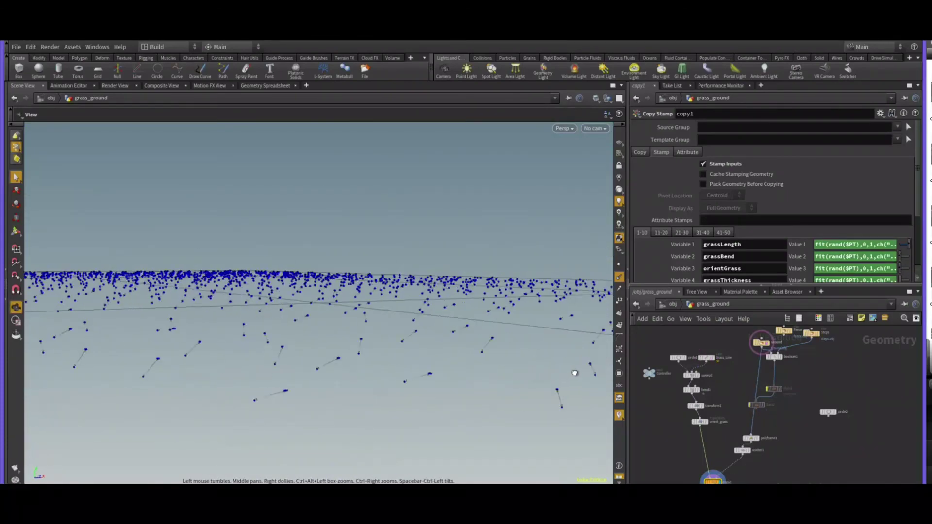
- Adjust transform1's X rotation, trying 90 and 0, to orient the ground grass blades
{"action": "left_click", "coordinate": [696, 406]}
{"action": "left_click", "coordinate": [756, 175]}
{"action": "type", "text": "90"}
{"action": "key", "text": "Return"}
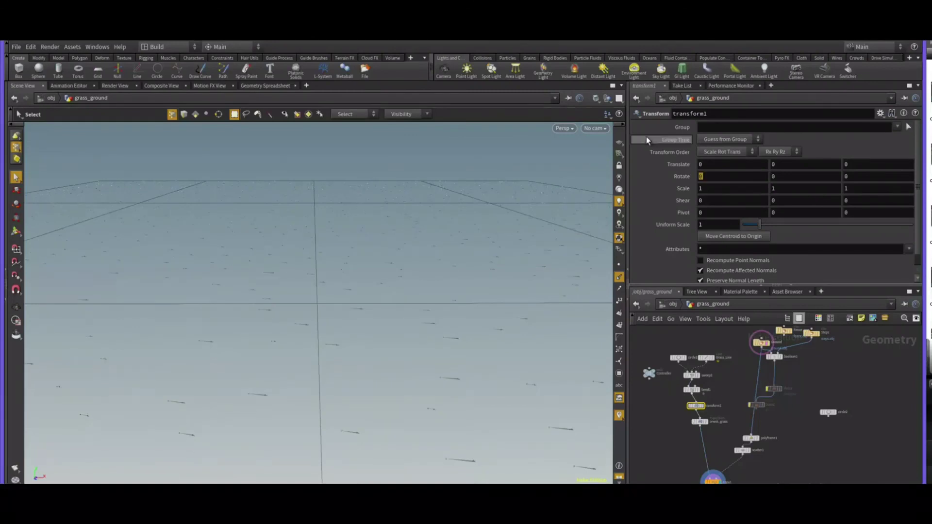
{"action": "left_click_drag", "start_coordinate": [474, 325], "coordinate": [504, 312], "text": "alt"}
- Turn on the template flag of the Fence file node to show the fence as a reference
{"action": "left_click", "coordinate": [788, 332]}
{"action": "left_click_drag", "start_coordinate": [339, 322], "coordinate": [365, 292], "text": "alt"}
- Set the Controller's Grass Max Length to 3, Grass Min Length to .5, Max Bend to 20 and Min Bend to 0
{"action": "left_click_drag", "start_coordinate": [703, 147], "coordinate": [656, 146]}
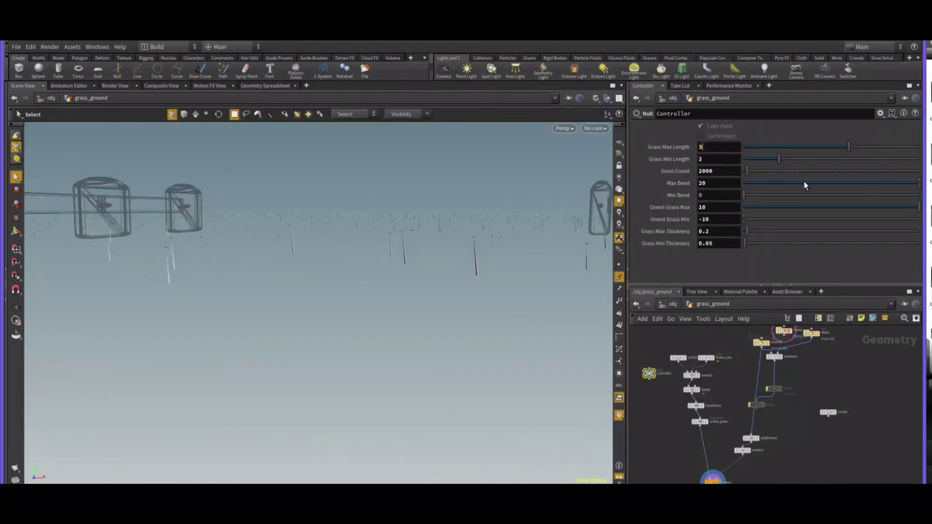
{"action": "left_click", "coordinate": [708, 159]}
{"action": "left_click_drag", "start_coordinate": [615, 223], "coordinate": [489, 251], "text": "alt"}
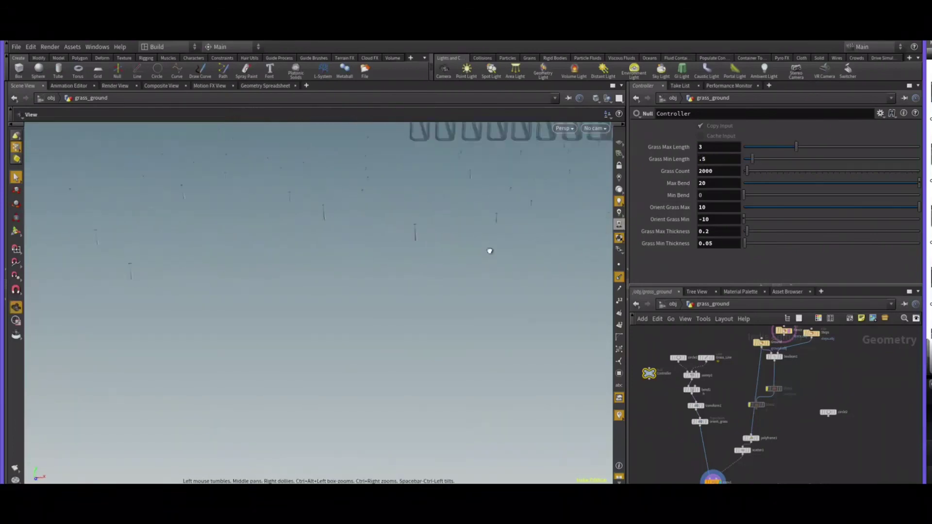
{"action": "left_click_drag", "start_coordinate": [490, 251], "coordinate": [524, 245], "text": "alt"}
{"action": "key", "text": "Return"}
- Raise the Controller's Grass Count to 100000, and further to 400000, to cover the ground more densely
{"action": "left_click", "coordinate": [738, 171]}
{"action": "type", "text": "00"}
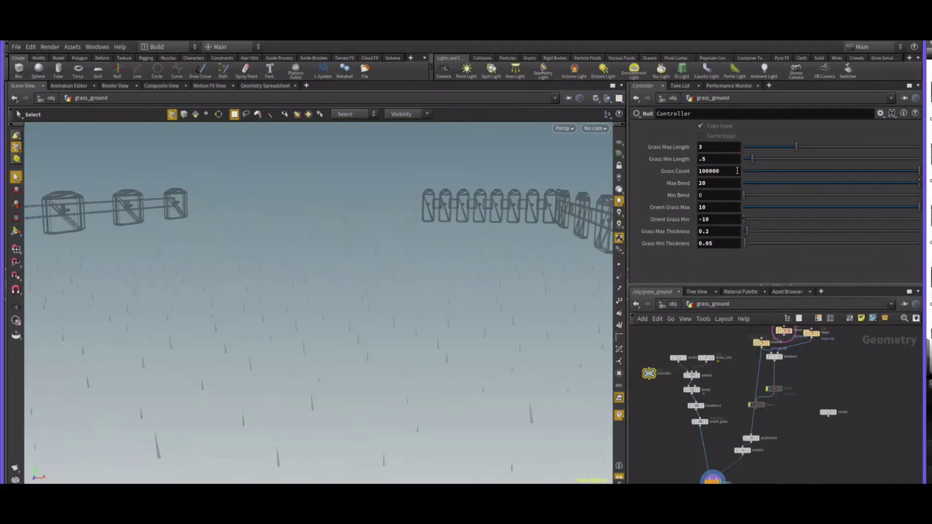
{"action": "key", "text": "Return"}
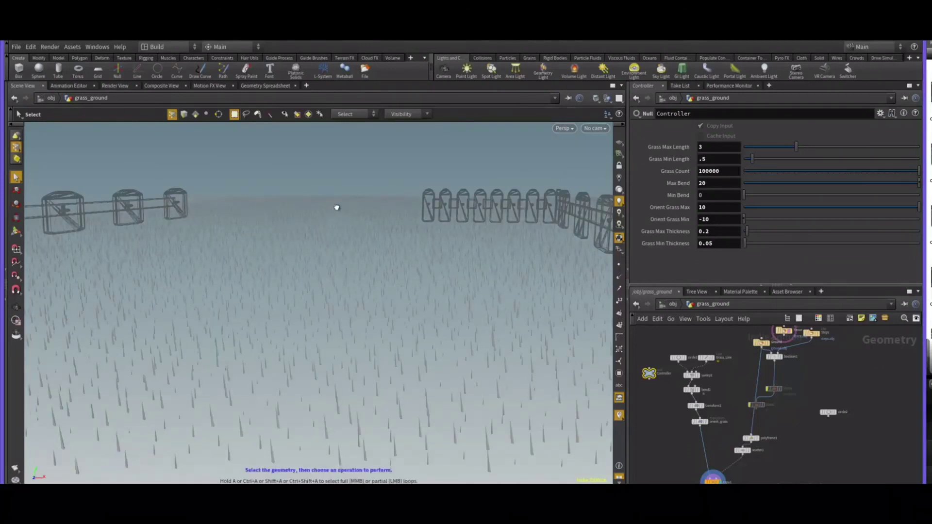
{"action": "left_click", "coordinate": [699, 171]}
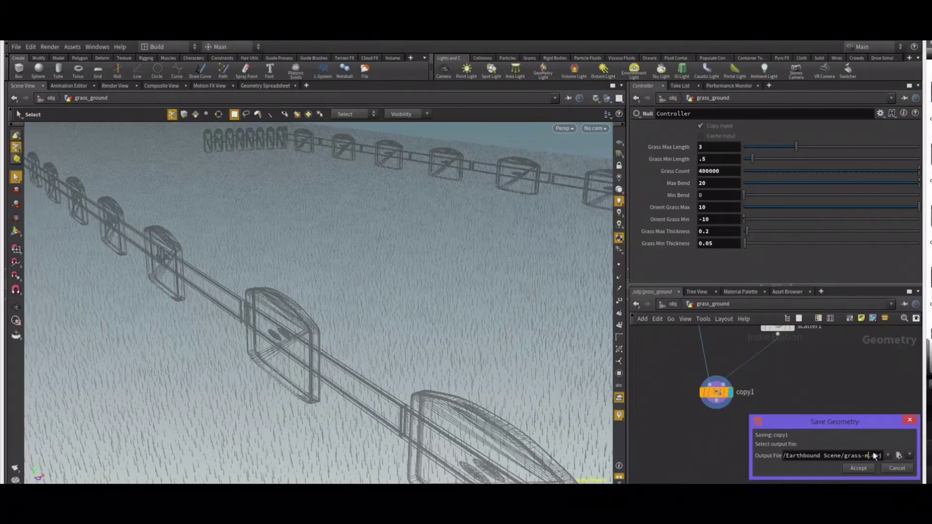
- Export copy1's ground grass geometry as grass-main.obj in the Earthbound Scene folder
{"action": "type", "text": "ain"}
{"action": "left_click", "coordinate": [857, 468]}
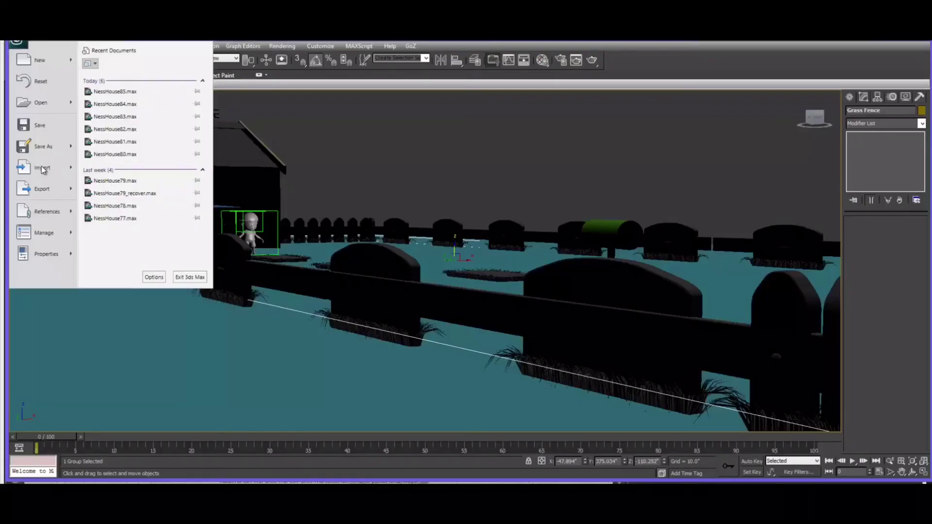
- Import grass-main.obj into the 3ds Max scene with the default OBJ import options and inspect the grass-covered ground
{"action": "left_click", "coordinate": [42, 168]}
{"action": "double_click", "coordinate": [148, 96]}
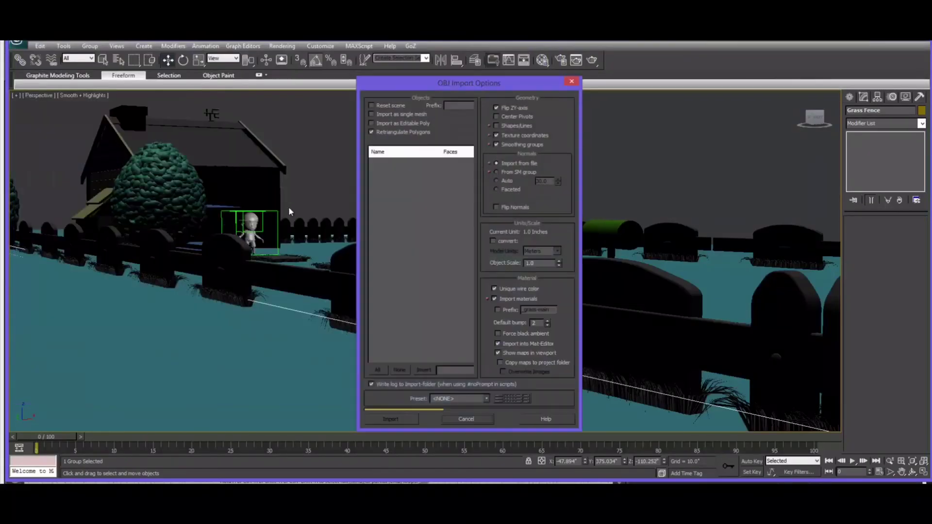
{"action": "left_click", "coordinate": [414, 425]}
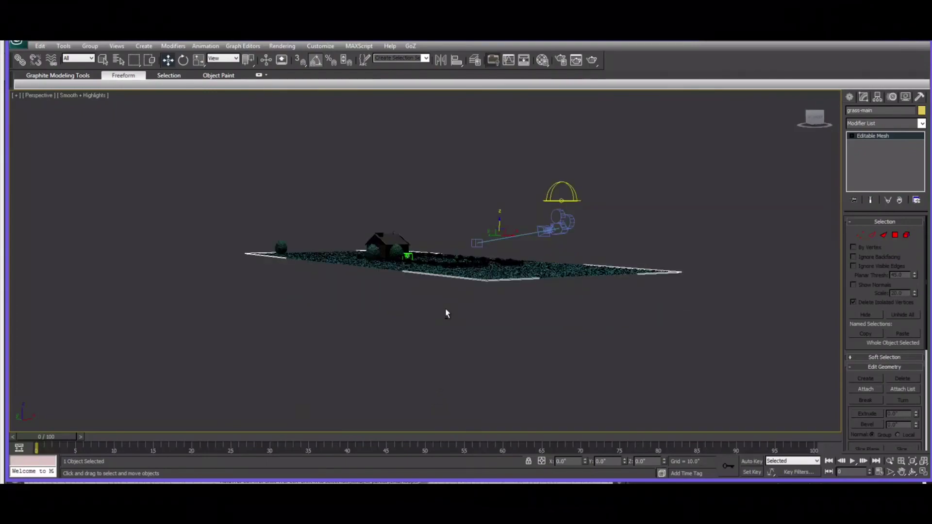
{"action": "scroll", "coordinate": [447, 313], "scroll_direction": "up", "scroll_amount": 15}
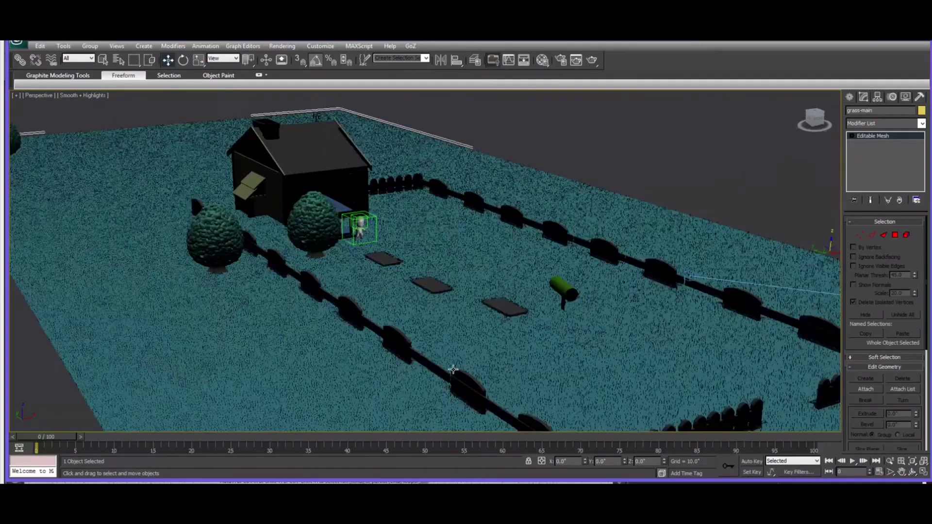
{"action": "scroll", "coordinate": [447, 362], "scroll_direction": "up", "scroll_amount": 6}
{"action": "middle_click_drag", "start_coordinate": [437, 358], "coordinate": [483, 305], "text": "alt"}
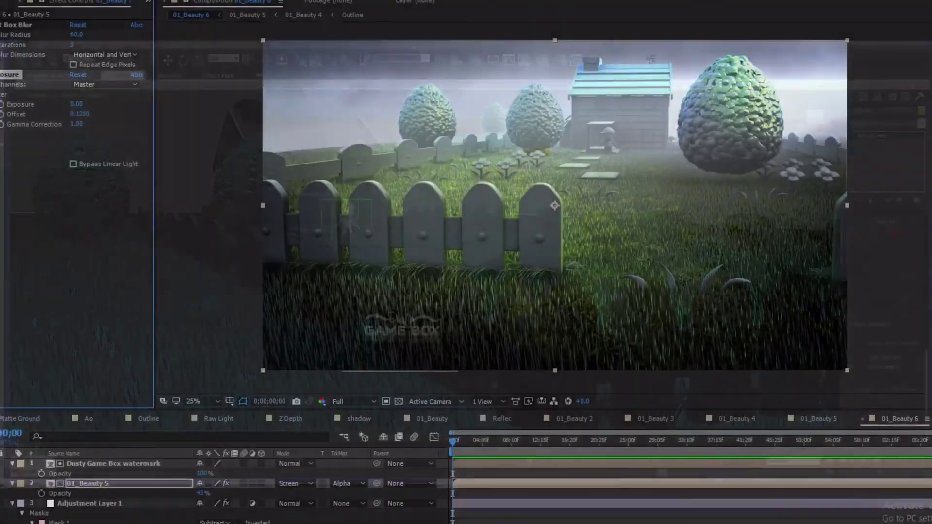